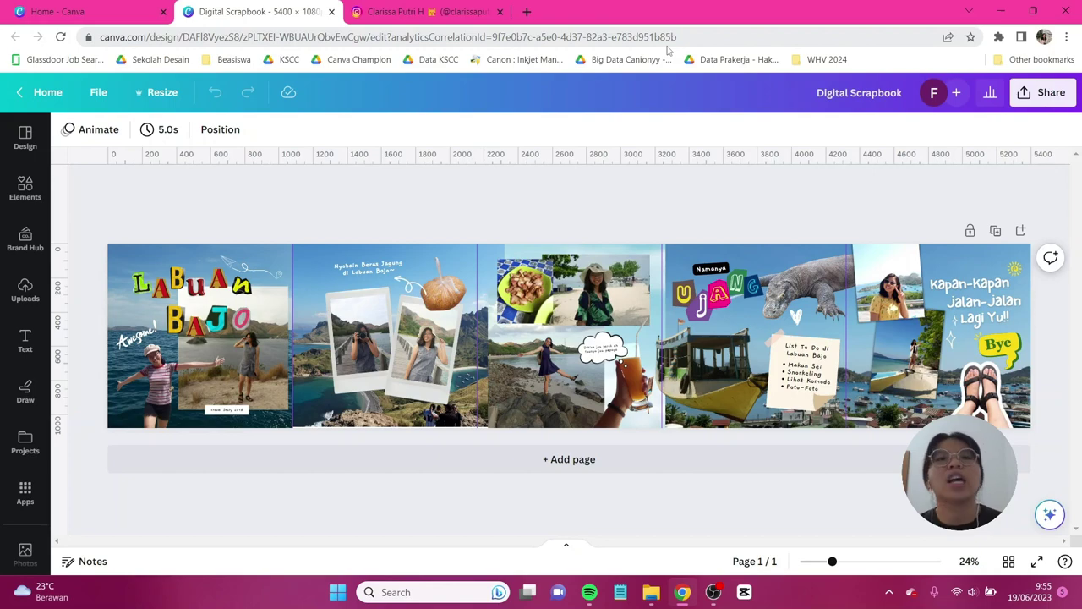
Switch to Instagram and browse the slides of the Singapore travel scrapbook carousel post as a design reference.
left_click(393, 8)
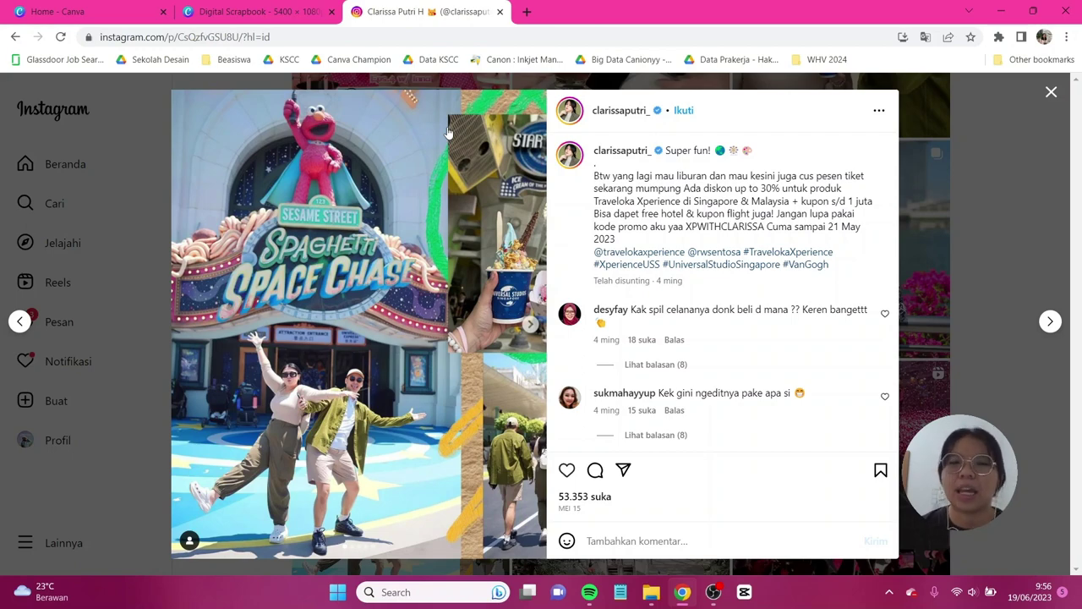
left_click(530, 326)
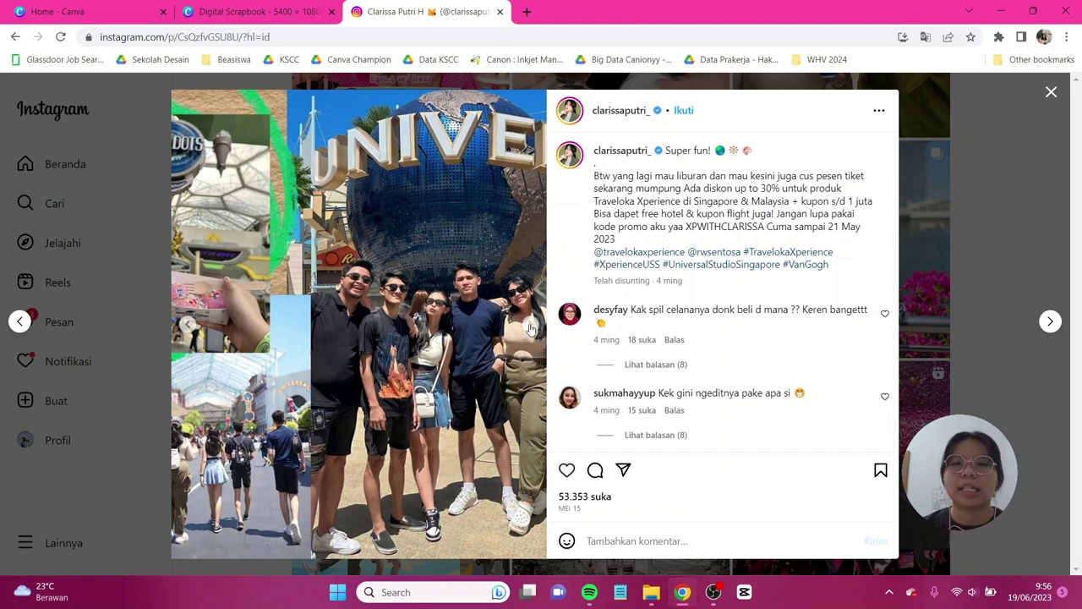
left_click(531, 326)
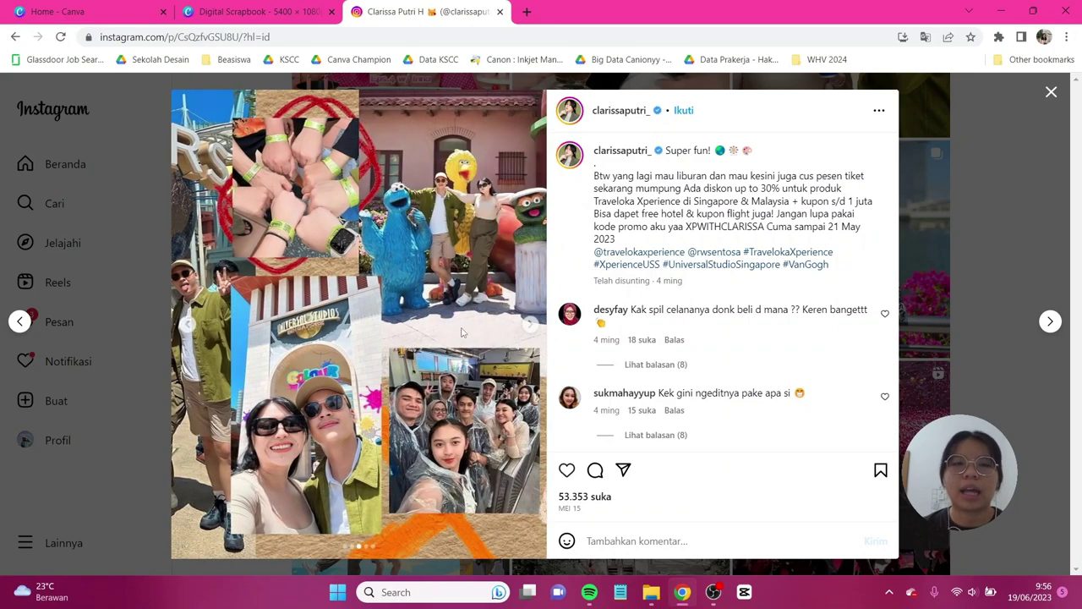
left_click(529, 326)
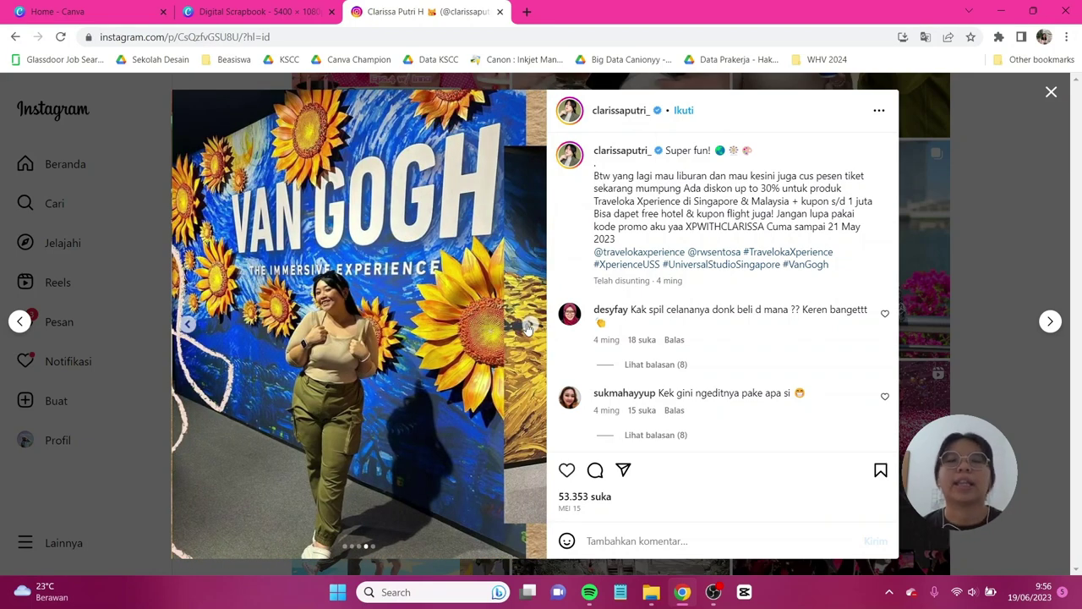
left_click(527, 327)
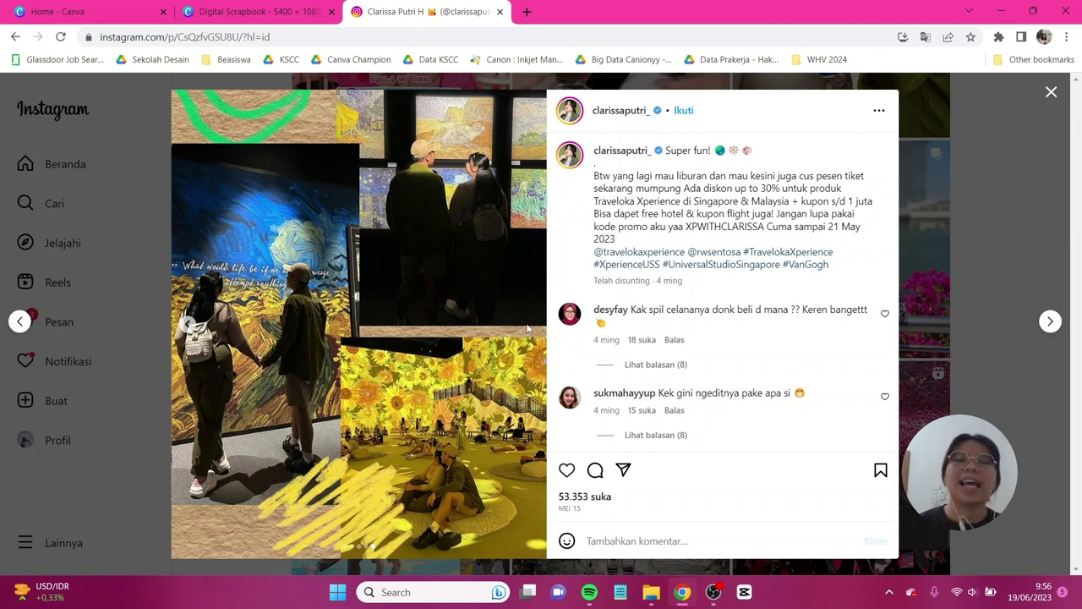
Return to the Canva home page and create a custom-size design 5400 px wide and 1080 px high.
key("ctrl+shift+Tab")
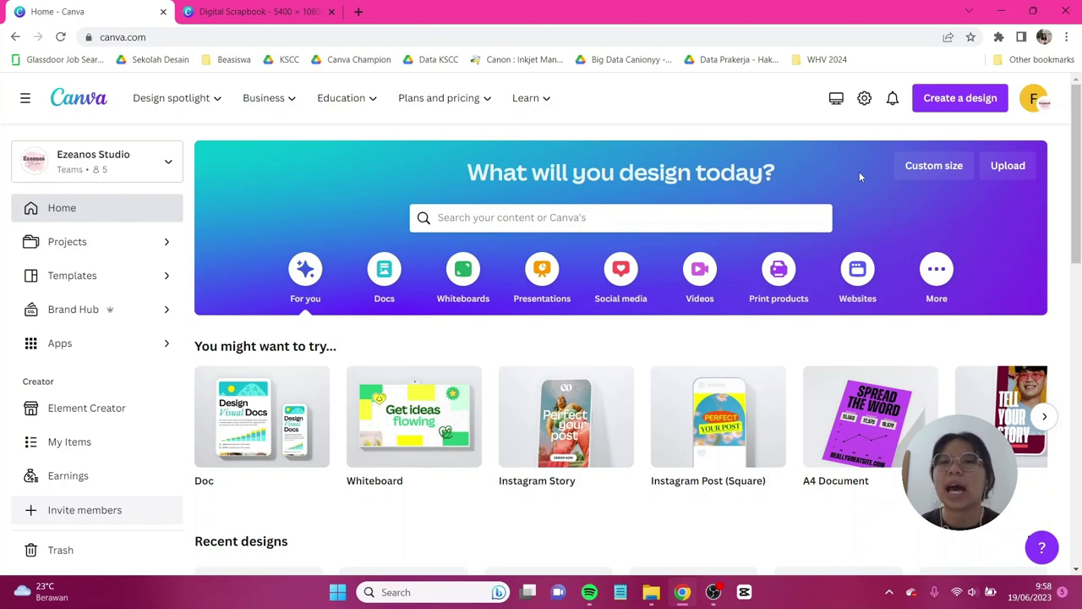
left_click(930, 167)
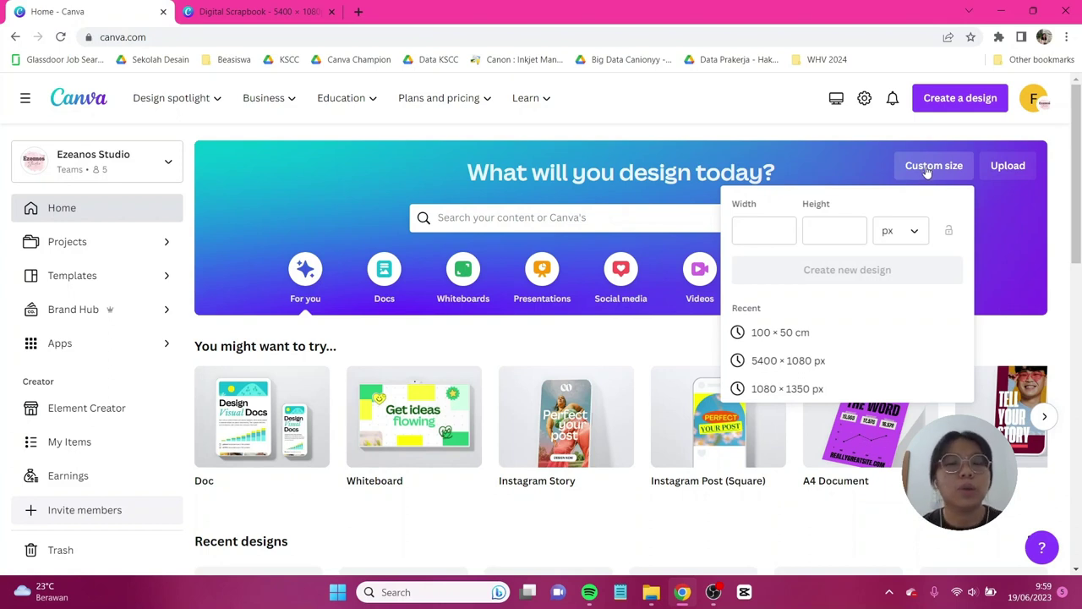
left_click(835, 232)
type("1080")
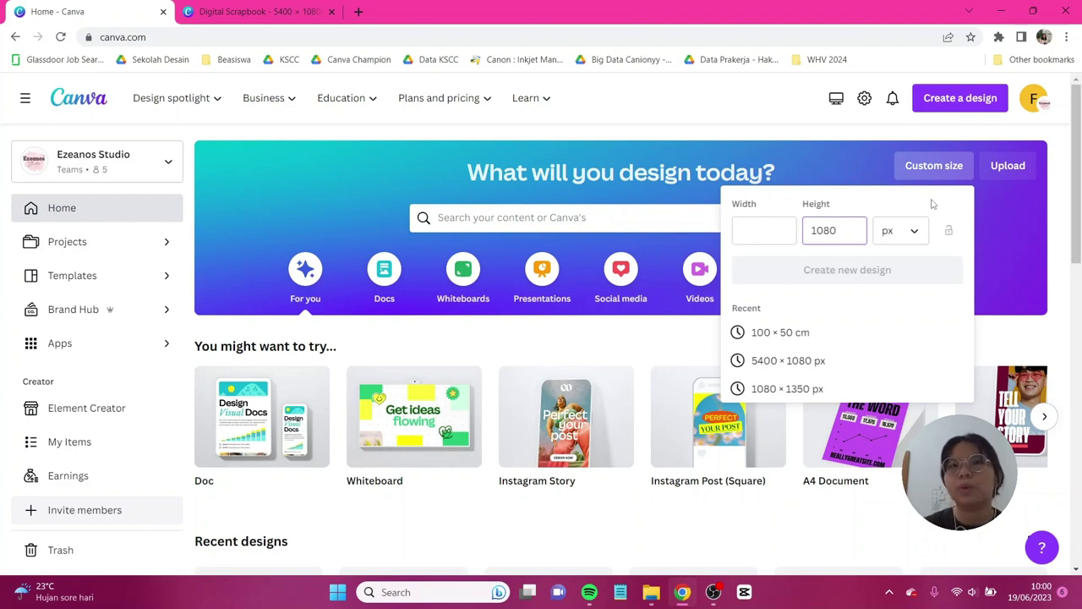
left_click(779, 231)
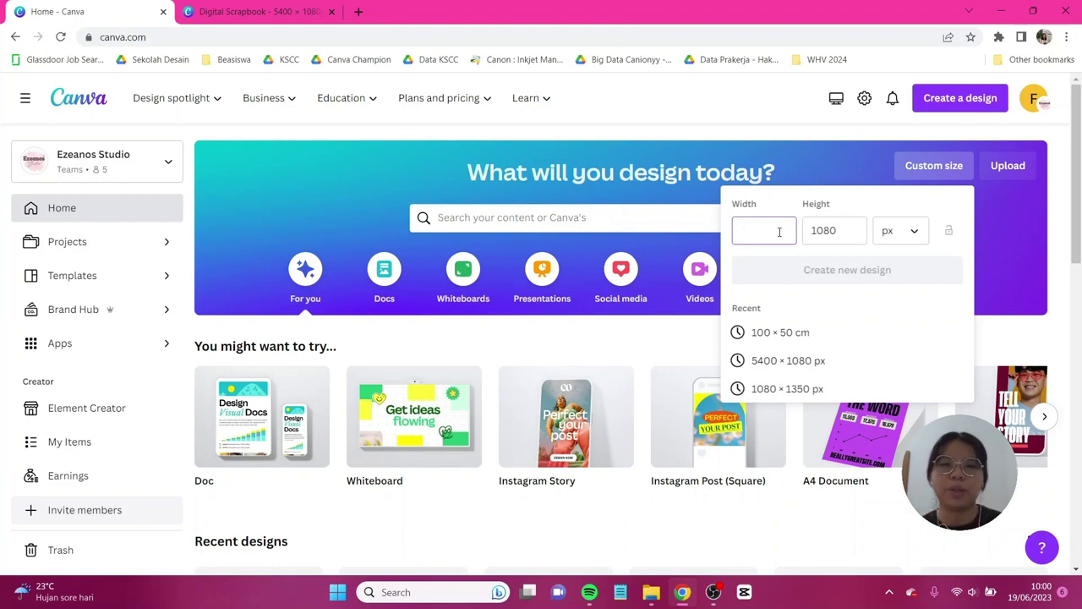
type("5400")
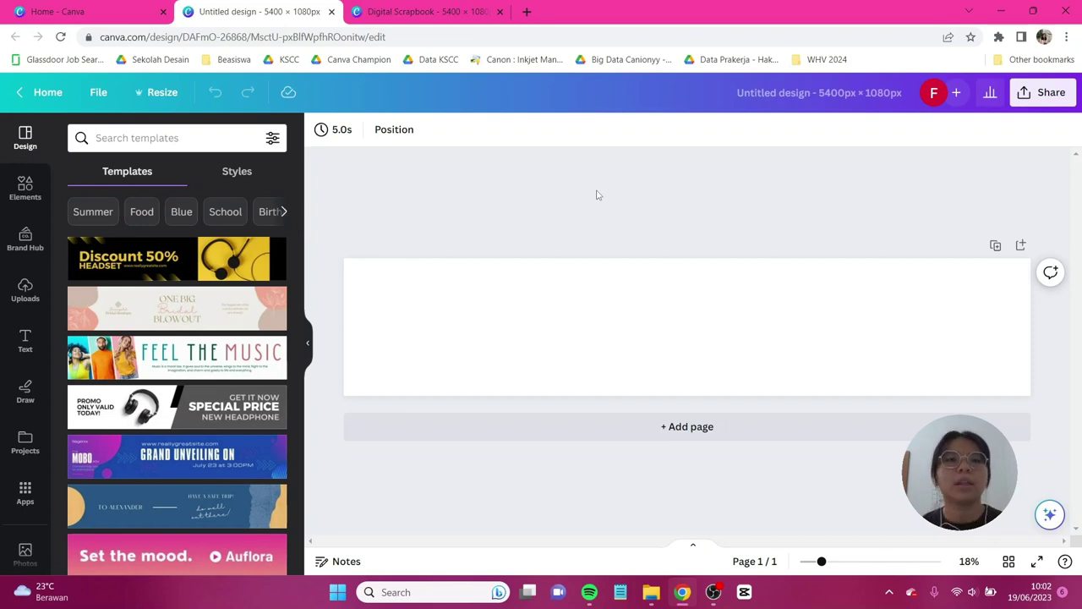
Add custom guides that split the blank design into 5 columns with no gap.
left_click(100, 98)
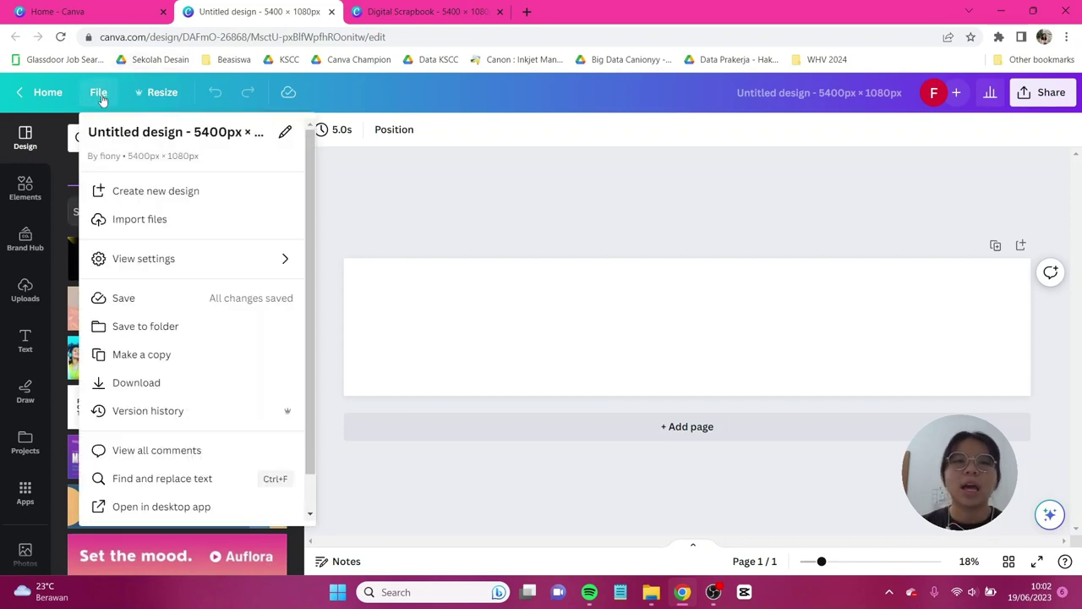
mouse_move(157, 272)
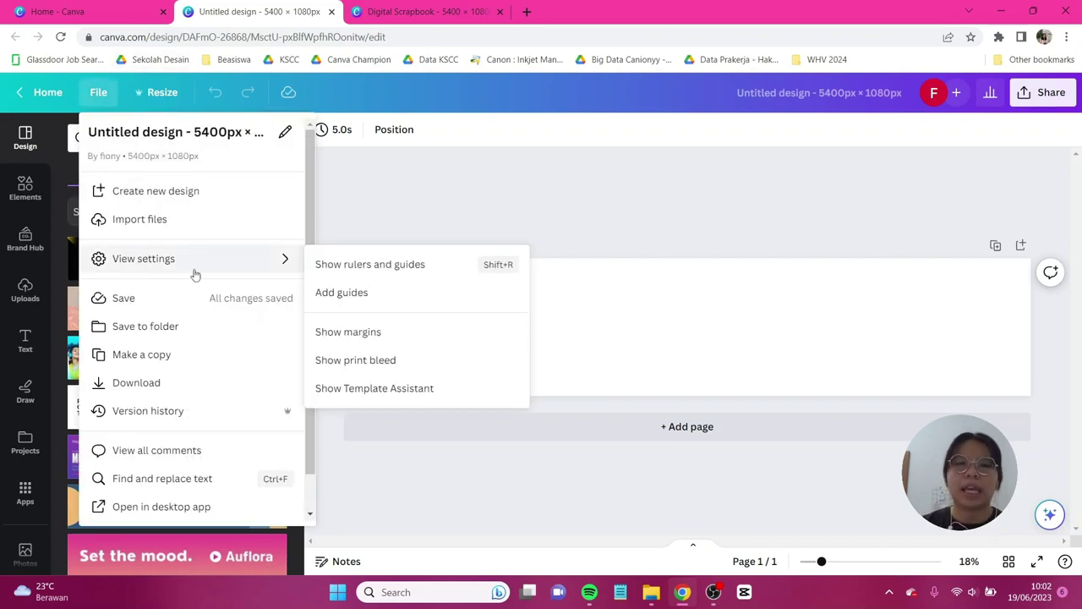
left_click(344, 294)
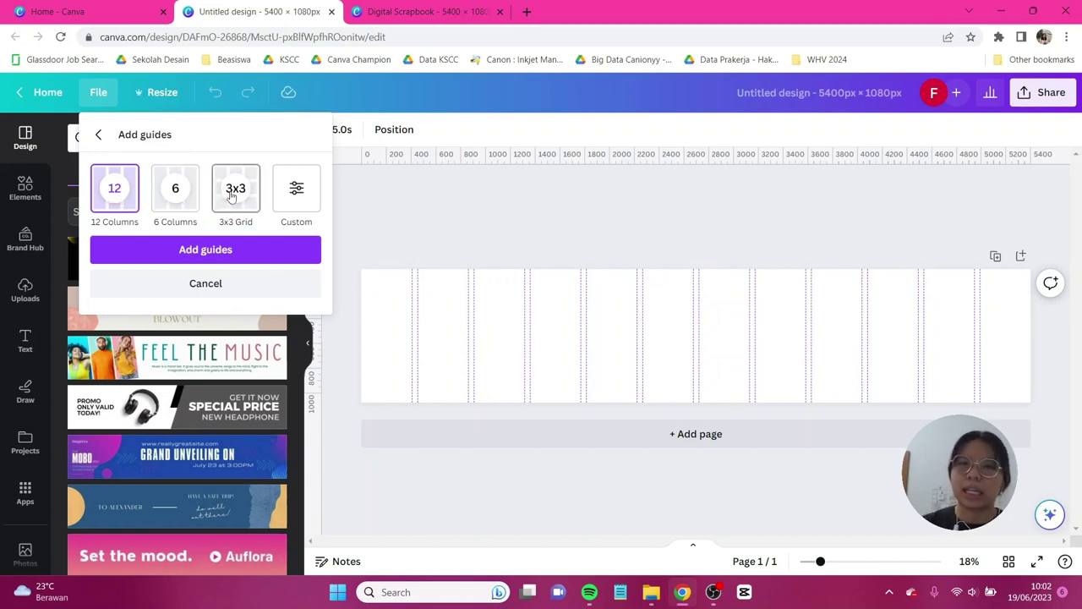
left_click(308, 198)
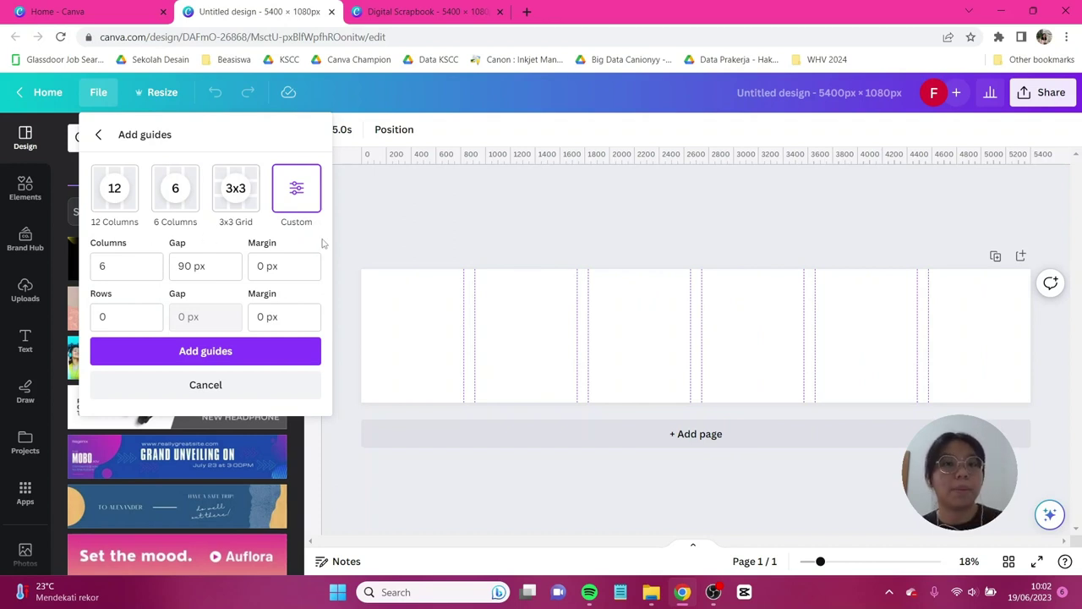
double_click(130, 270)
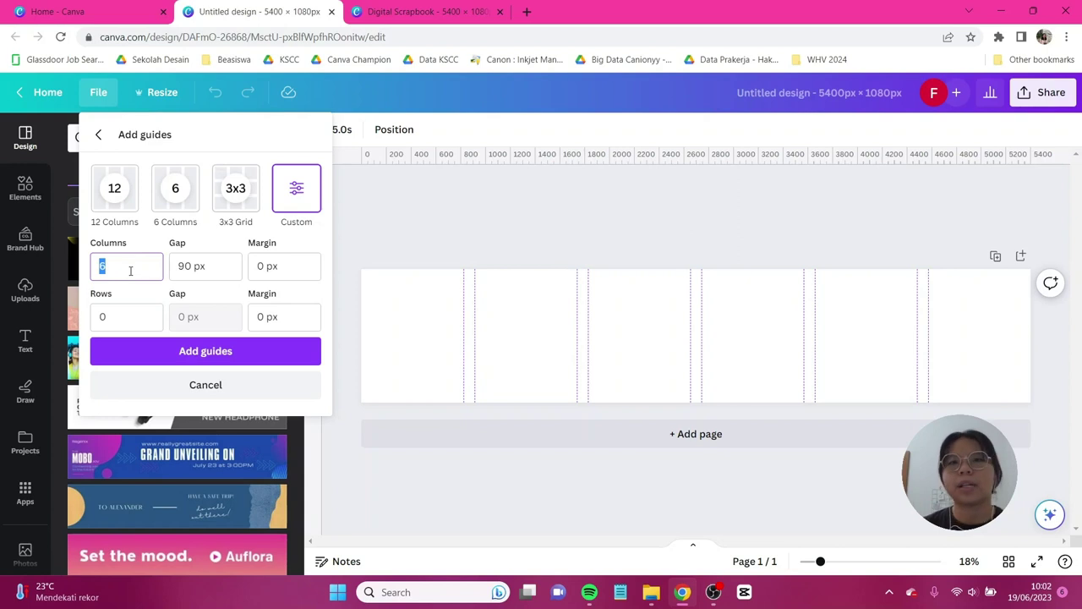
type("5")
key("Return")
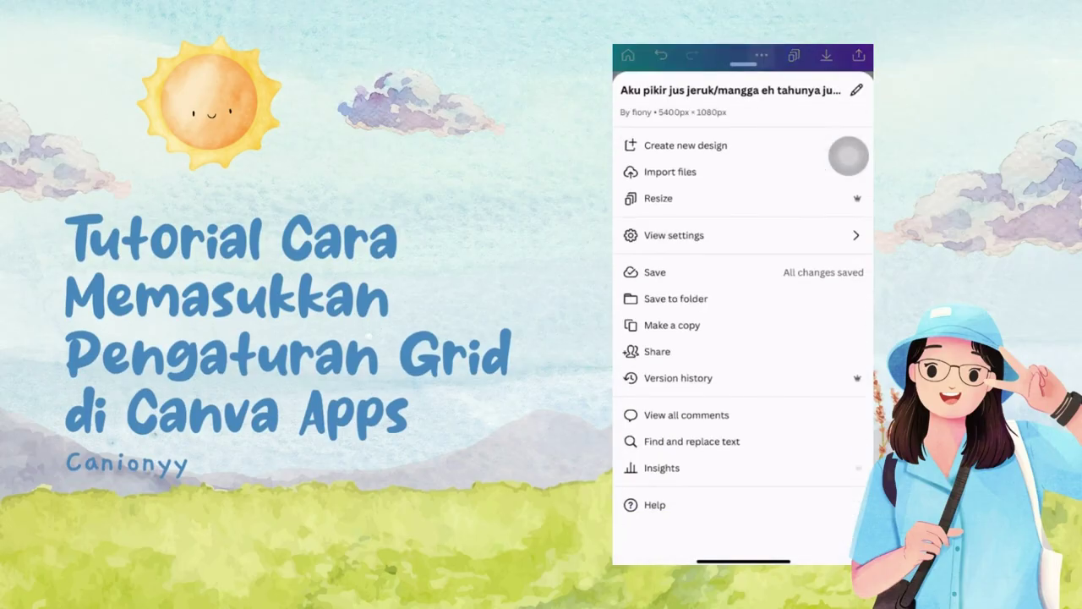
In the Canva mobile app, configure custom guides with a 0 px gap and 5 columns.
left_click(674, 235)
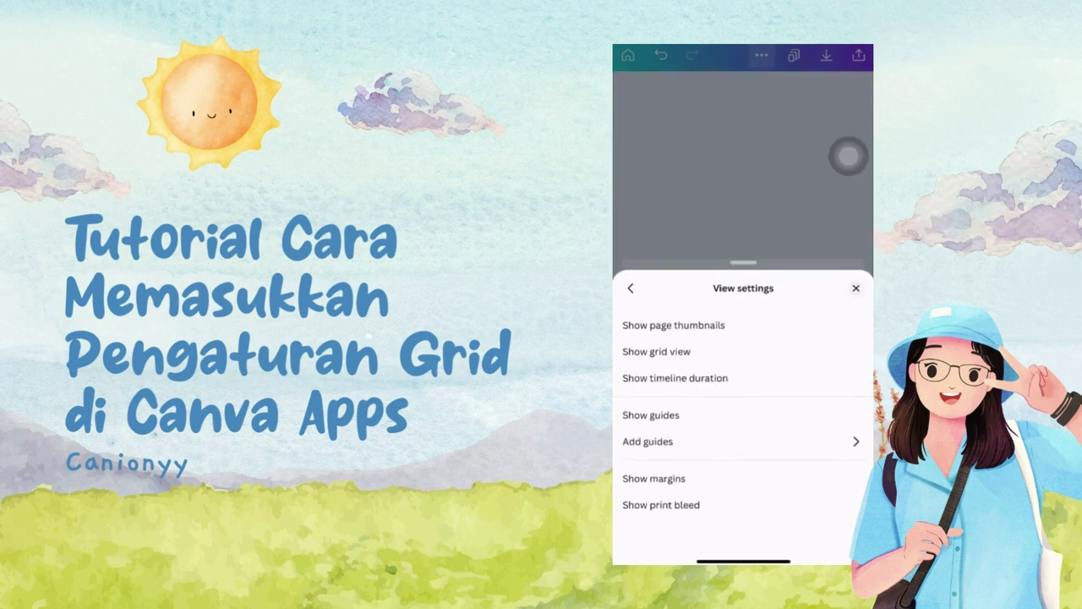
left_click(647, 441)
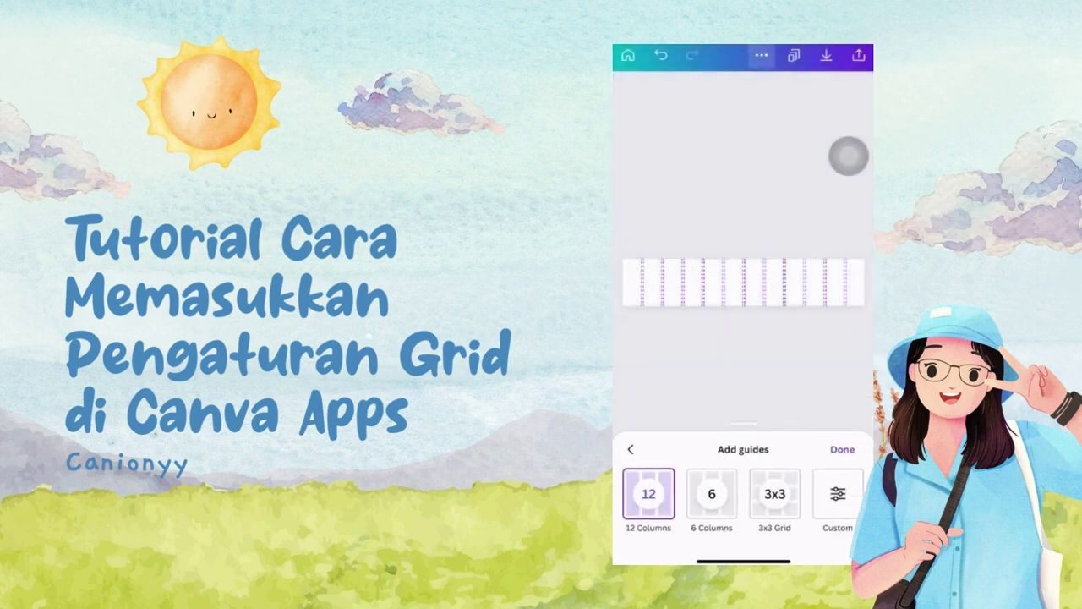
left_click(837, 494)
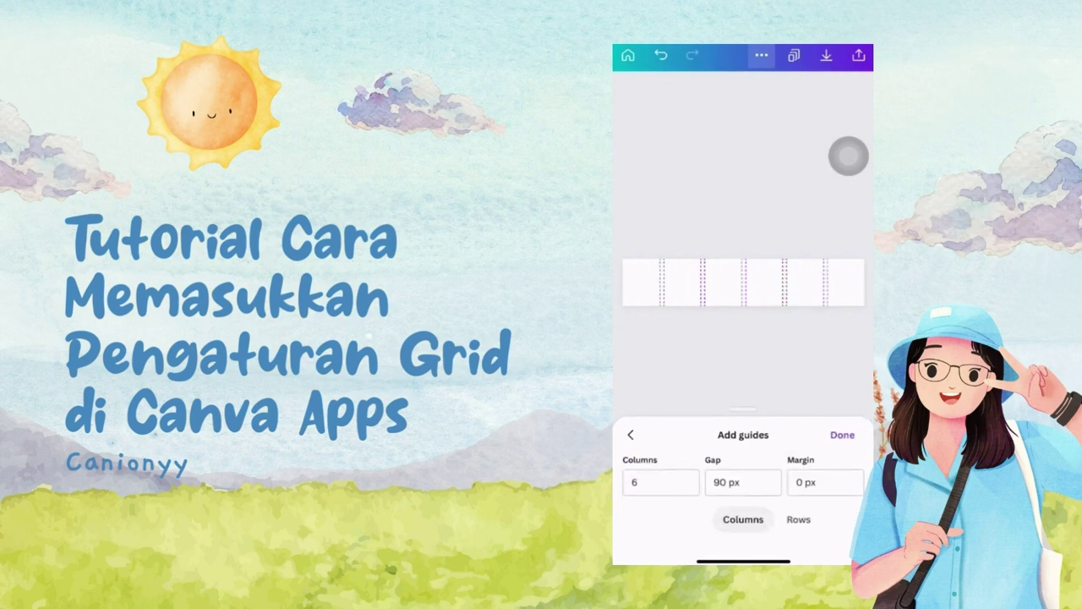
left_click(742, 482)
key("BackSpace")
key("BackSpace")
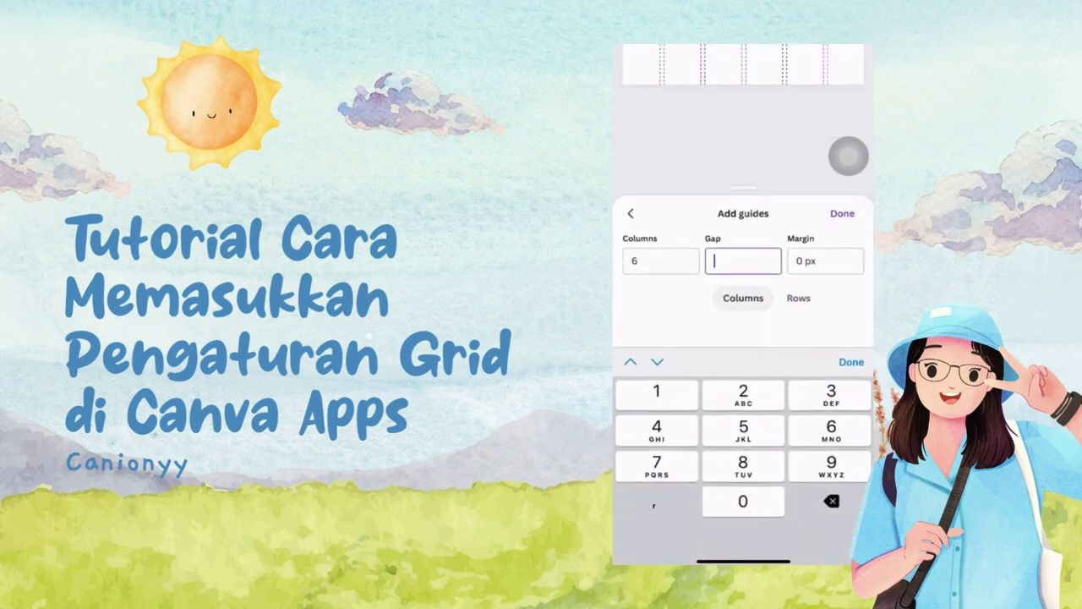
type("0")
left_click(660, 261)
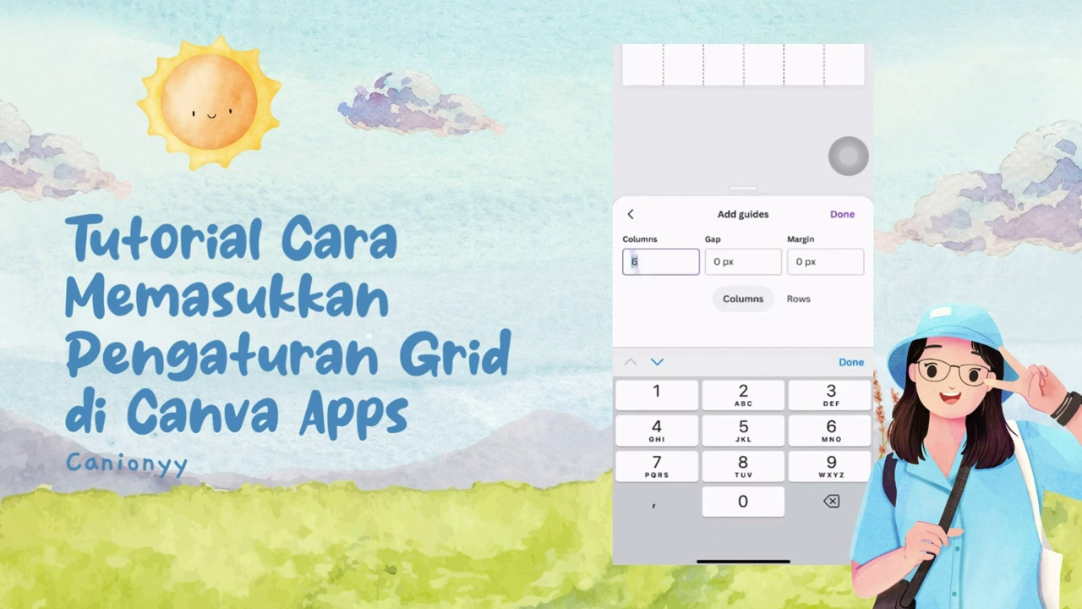
type("5")
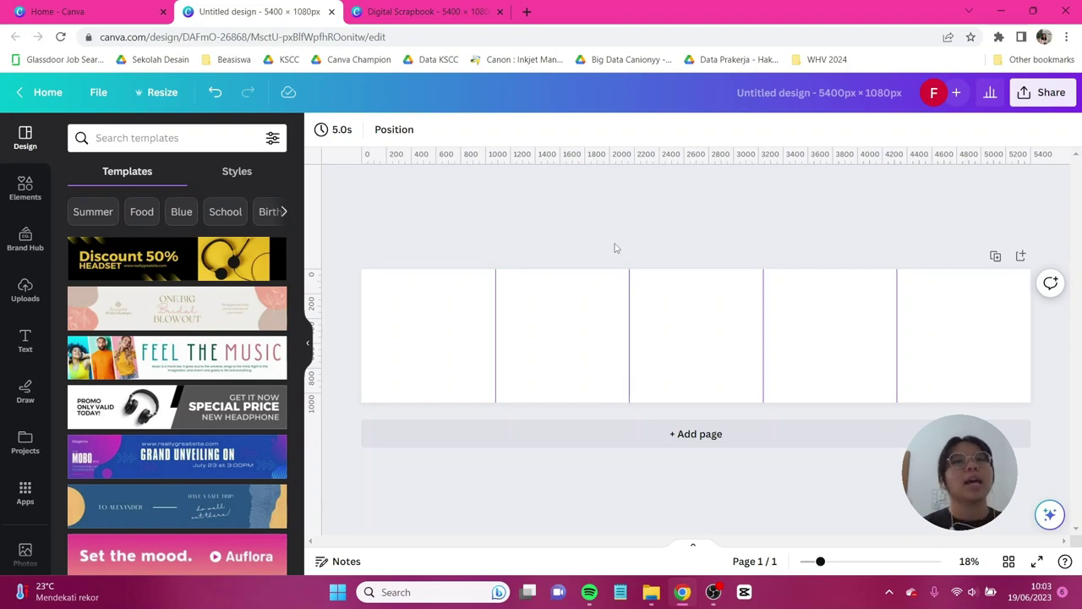
Insert the uploaded photo of the open sea and blue sky into the desktop design.
left_click(25, 292)
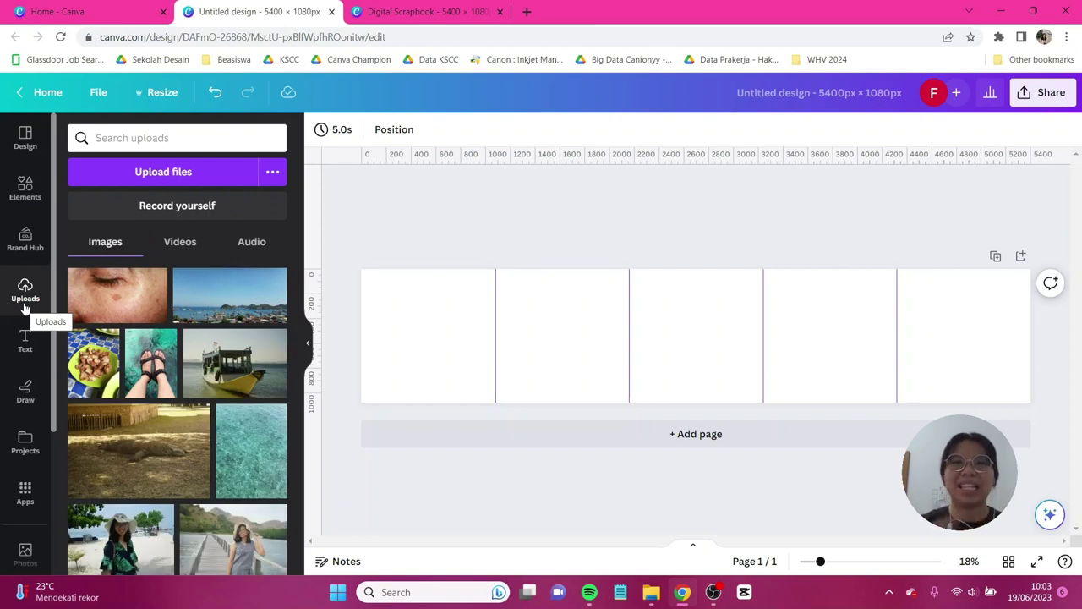
scroll(156, 373, "down", 1)
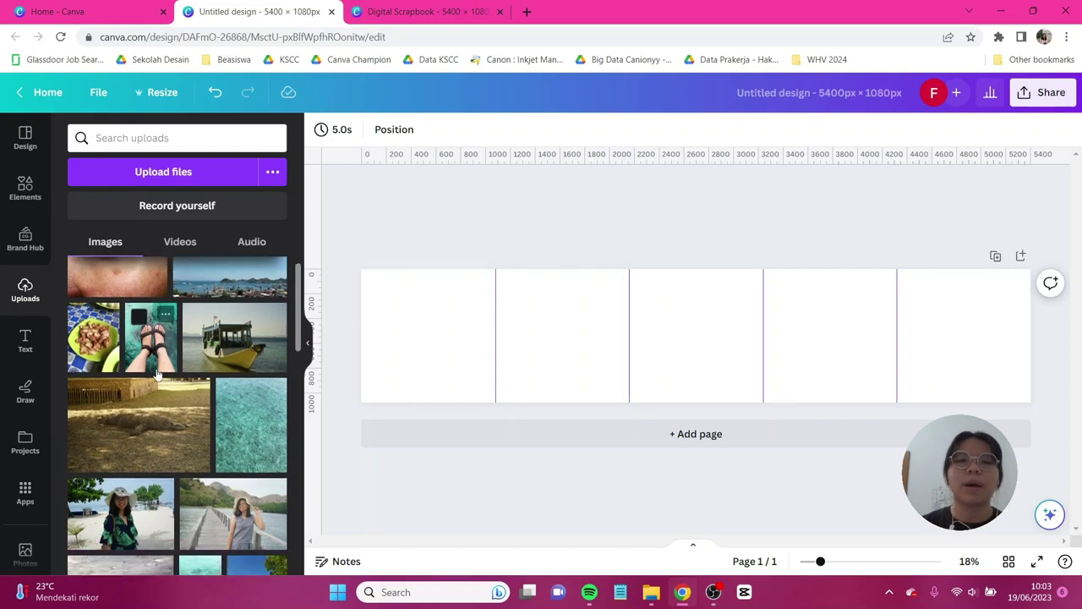
scroll(156, 373, "down", 1)
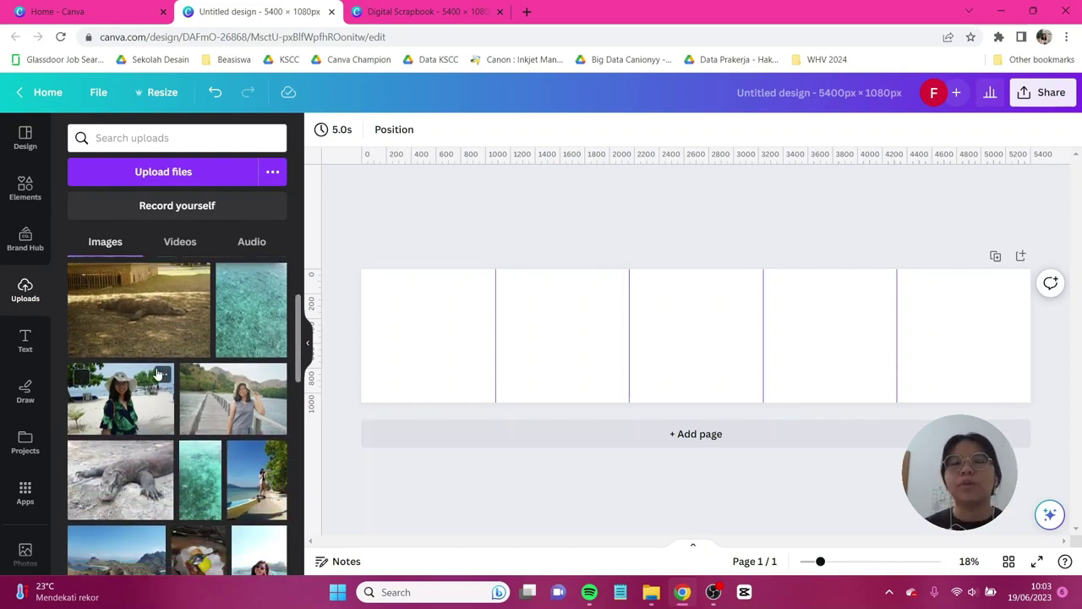
scroll(158, 372, "down", 2)
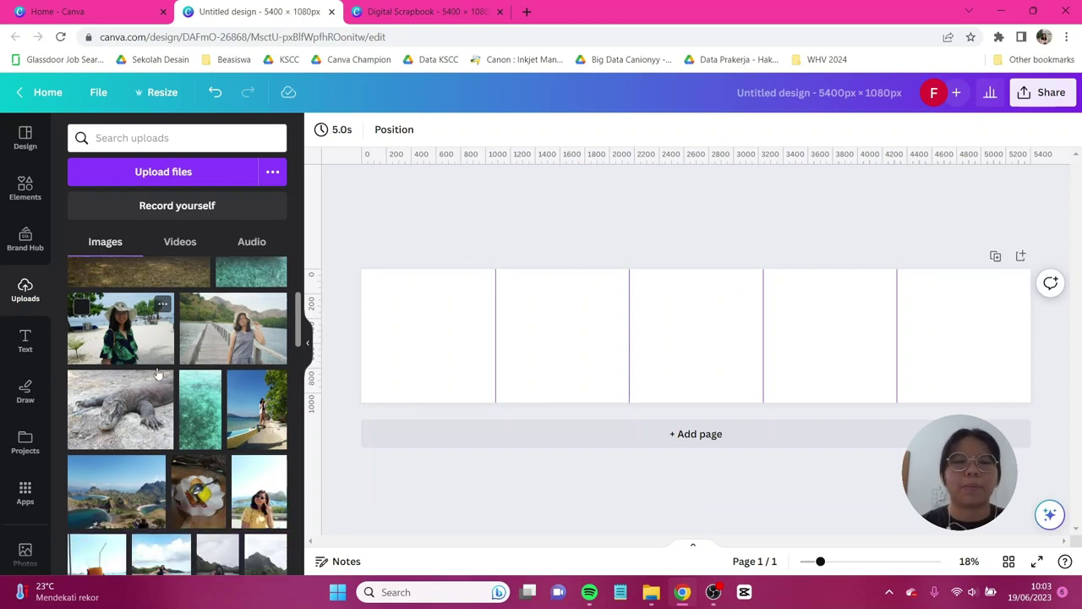
scroll(161, 372, "down", 3)
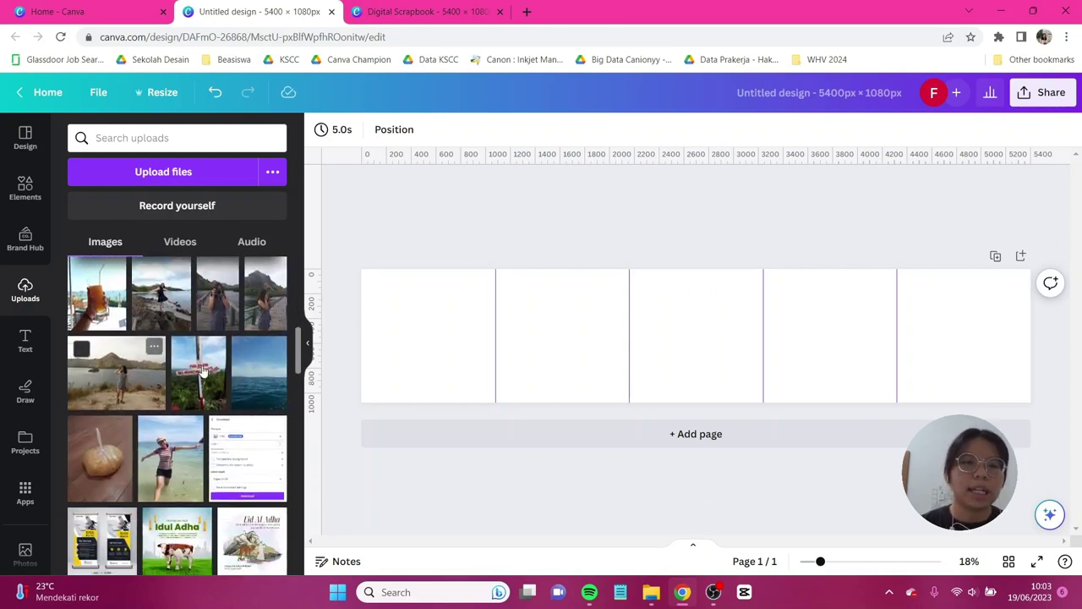
left_click(259, 377)
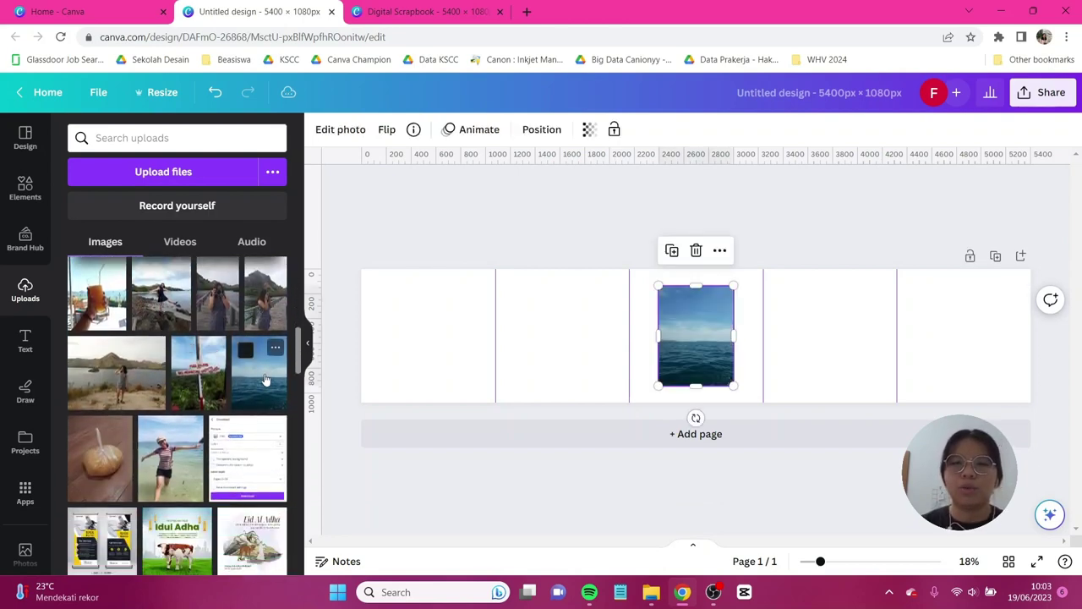
Place the sea photo in the first column, enlarge it to cover the full column, and raise it to centre it vertically.
left_click_drag(699, 335, 399, 317)
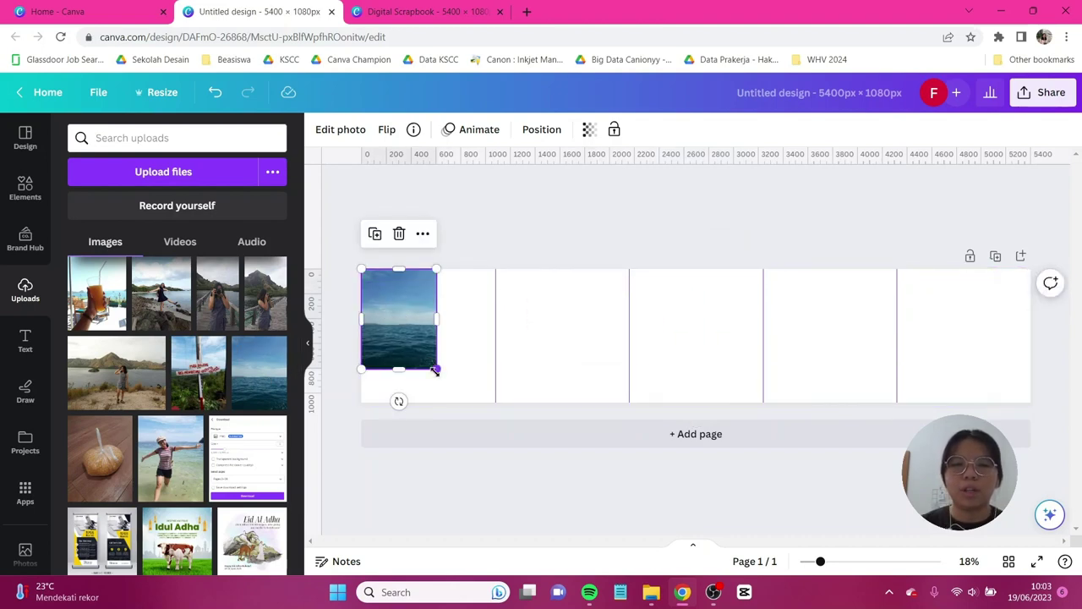
left_click_drag(436, 368, 505, 459)
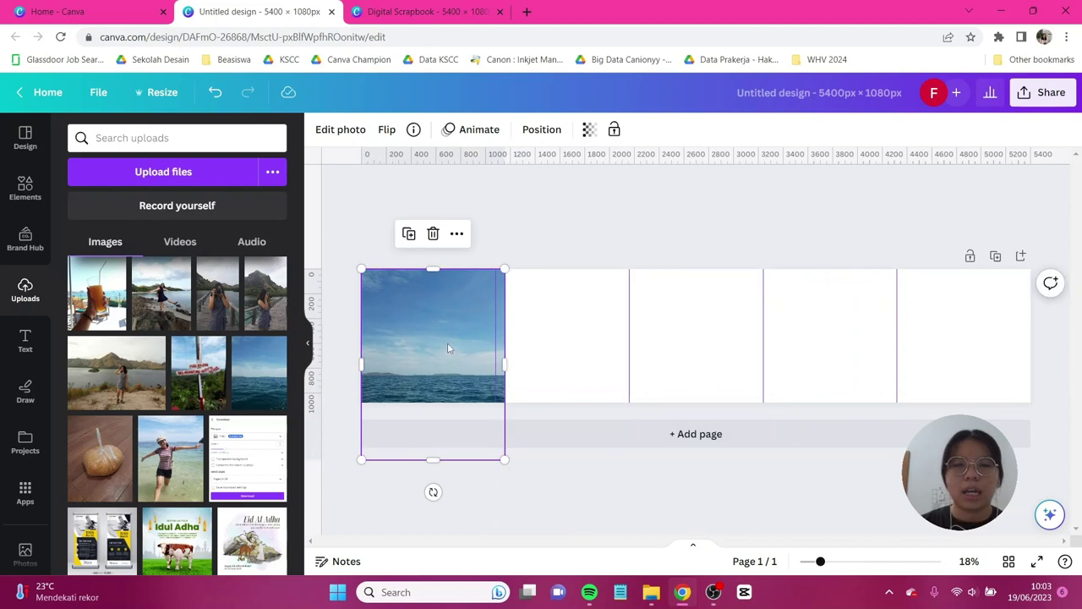
left_click_drag(450, 347, 446, 319)
key("Escape")
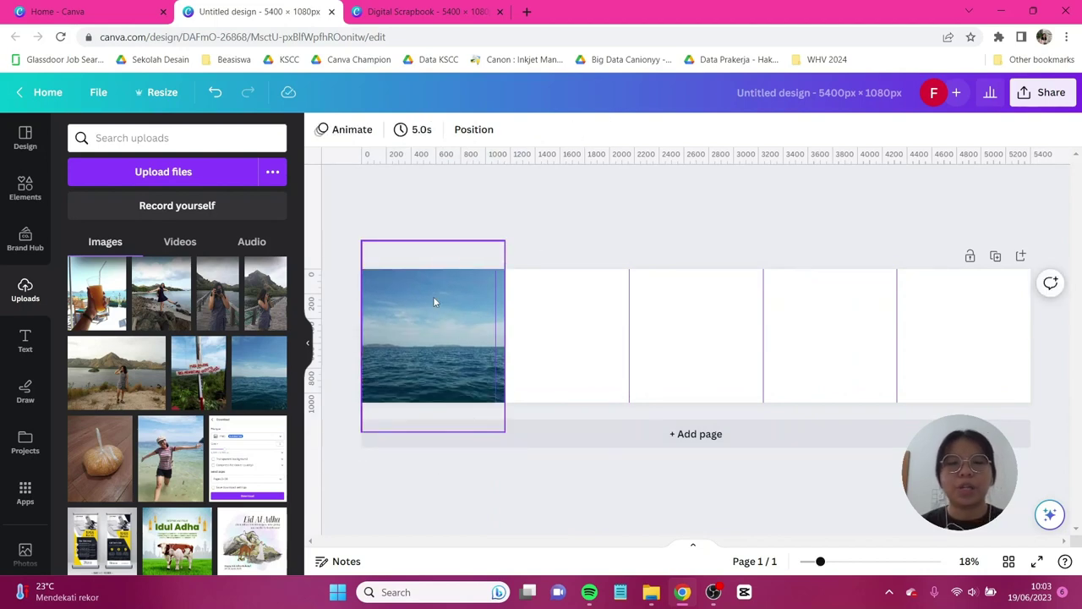
Shift the sea photo sideways so its inner edge aligns with the first column guide at 1080 px.
left_click(434, 302)
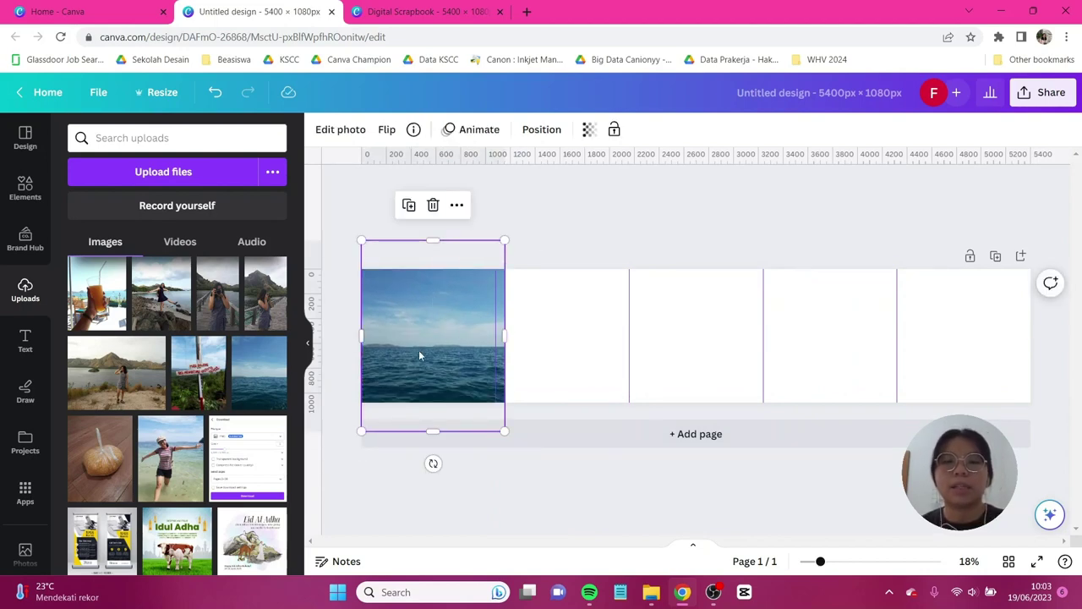
left_click(546, 222)
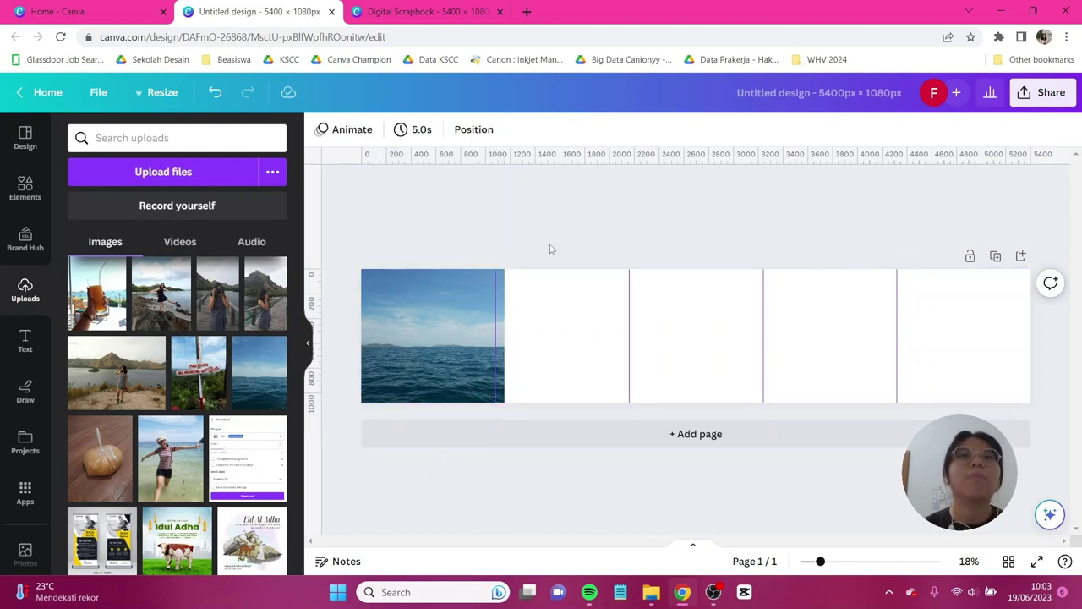
left_click(460, 299)
key("shift+Left")
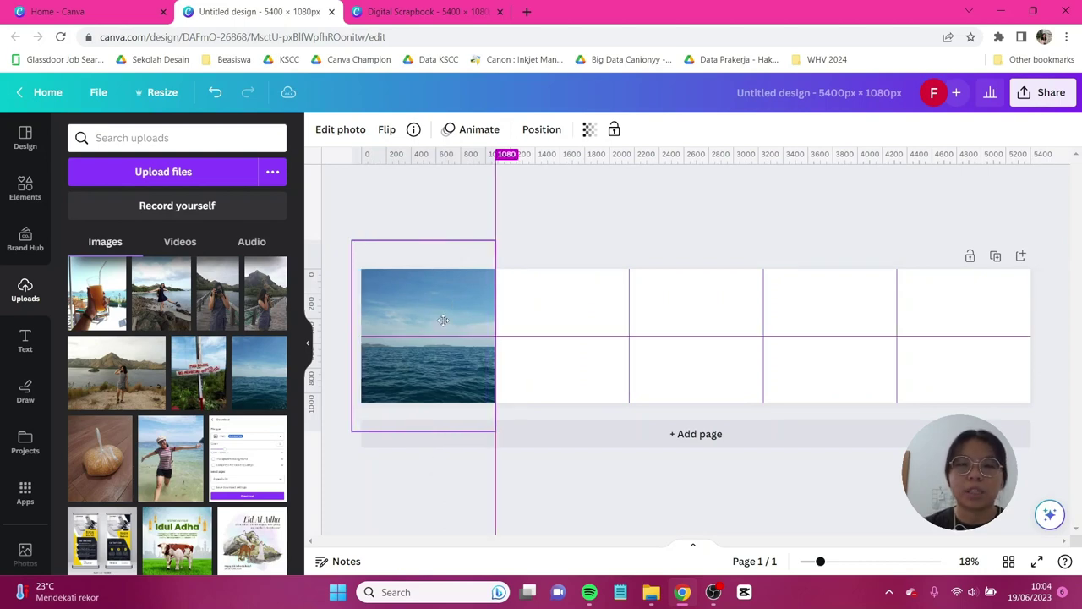
left_click(558, 234)
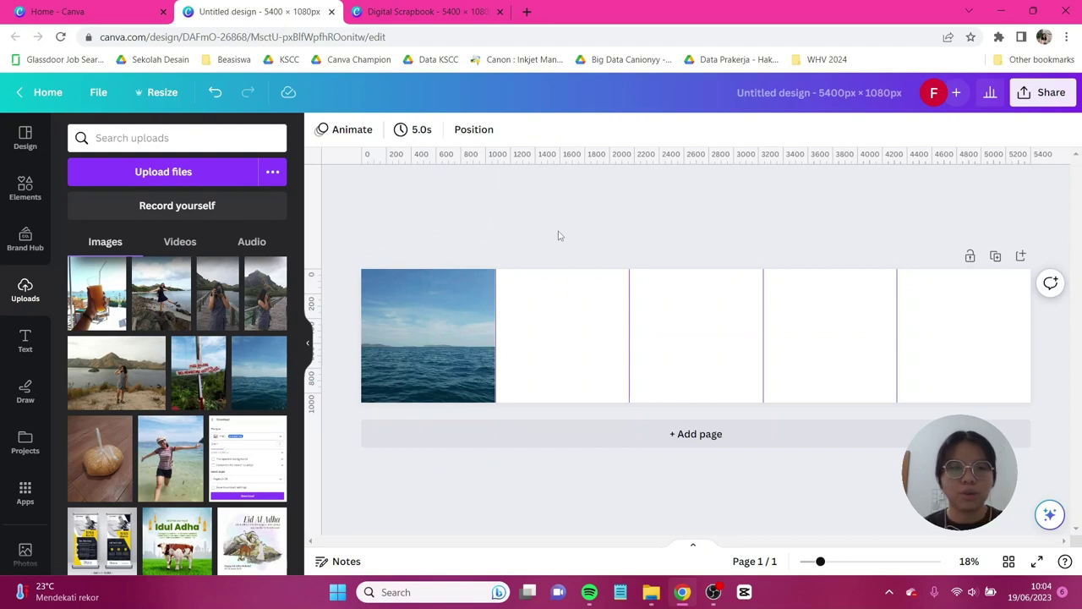
Insert the uploaded photo of the woman in front of the hills, crop it to portrait, and place it in the right half of slide one.
left_click(154, 388)
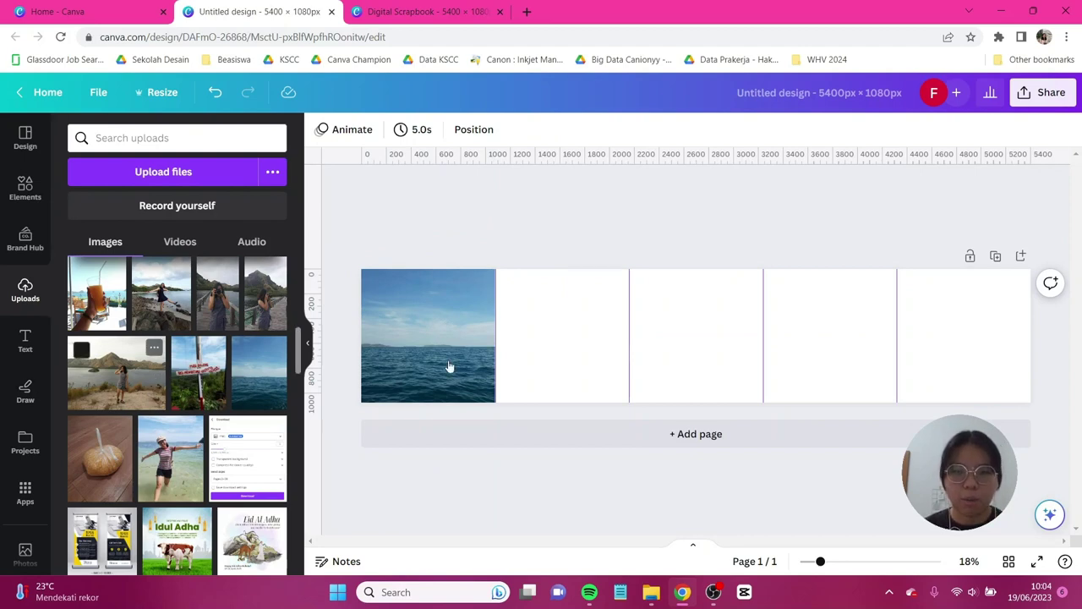
left_click_drag(641, 342, 415, 342)
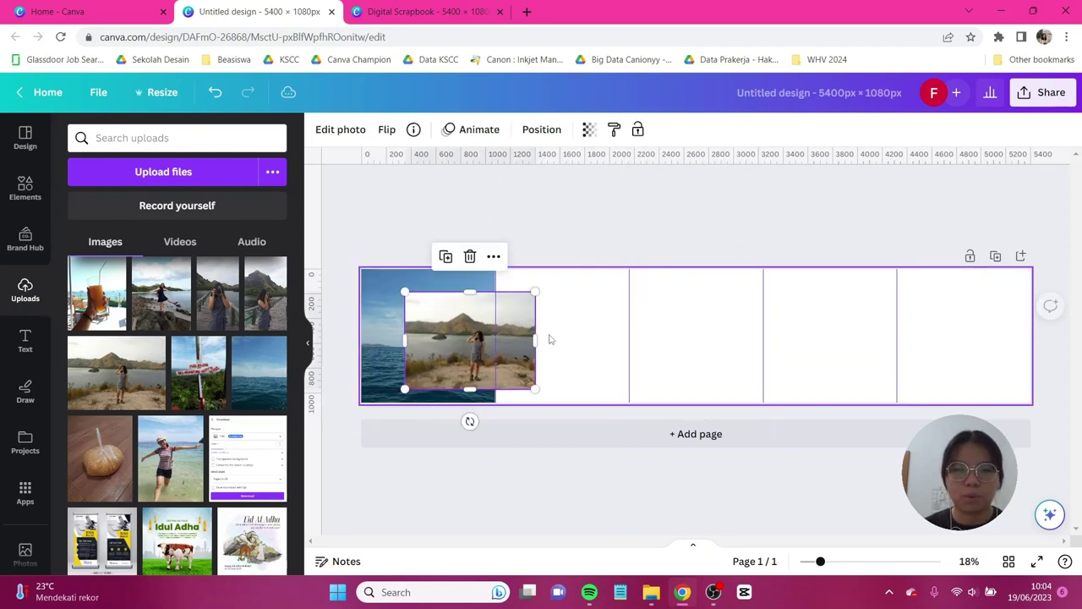
left_click_drag(536, 341, 495, 341)
left_click_drag(406, 350, 458, 335)
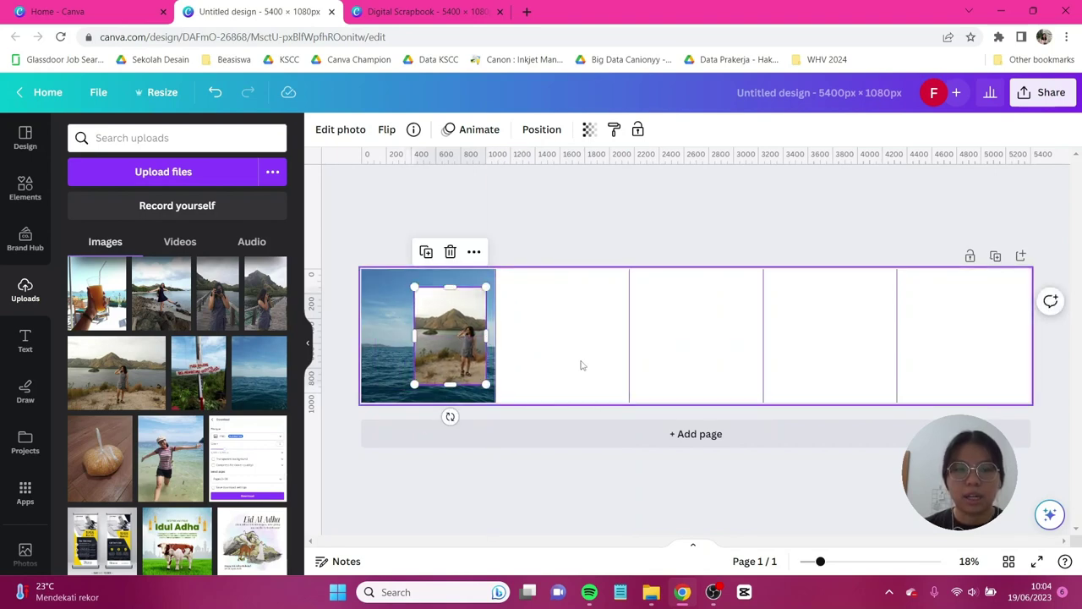
left_click(580, 367)
Insert the uploaded beach photo of the woman with outstretched arms and remove its background.
left_click(153, 470)
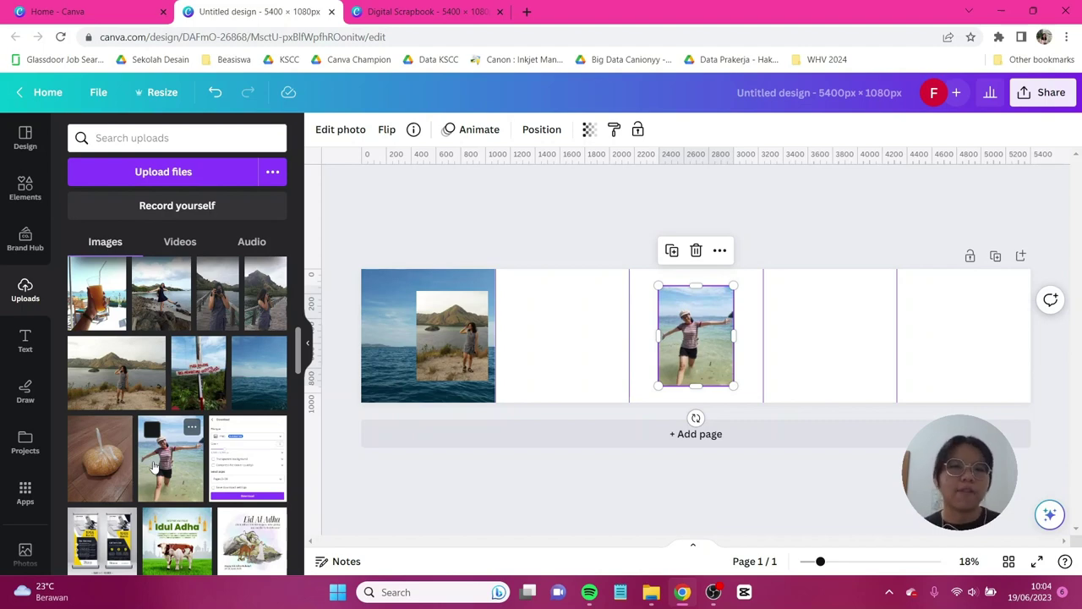
left_click(342, 139)
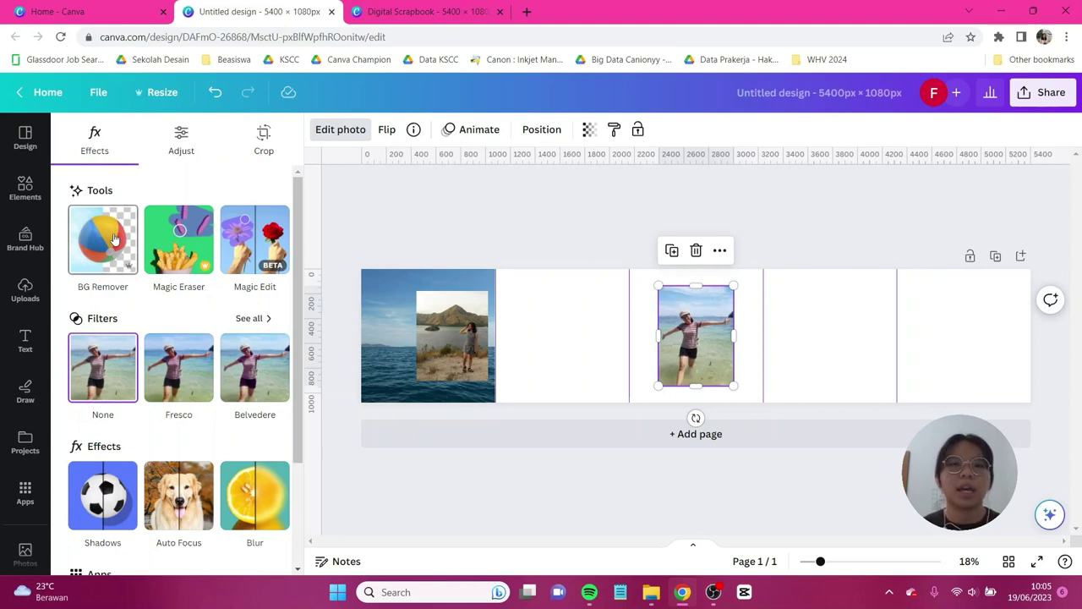
left_click(115, 240)
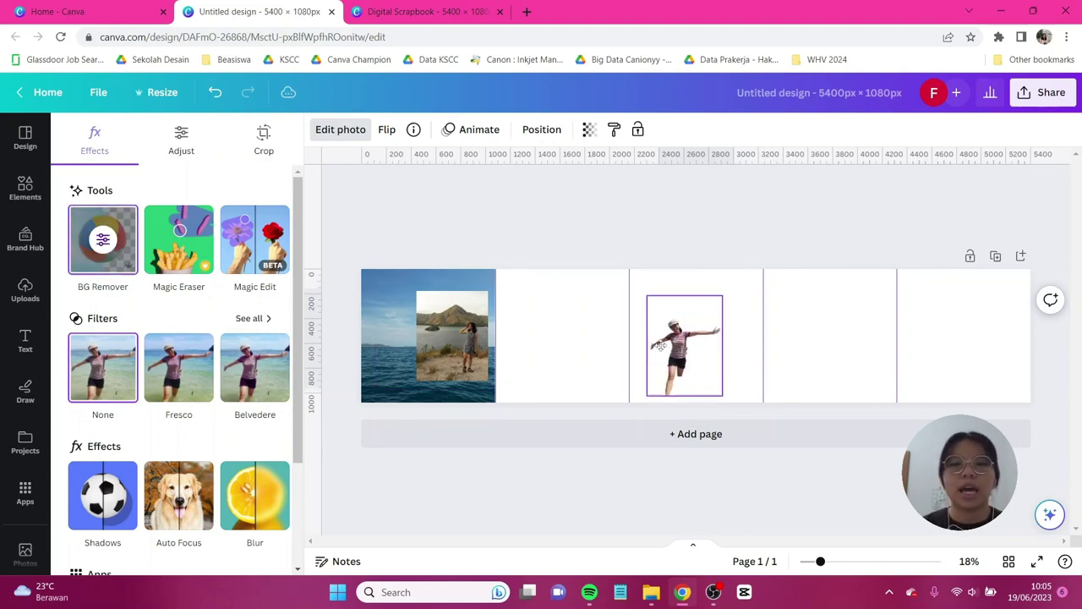
Place the outstretched-arms cutout at the lower left of slide one, overlapping the hill photo and the bottom edge, and enlarge it slightly.
left_click_drag(662, 344, 409, 366)
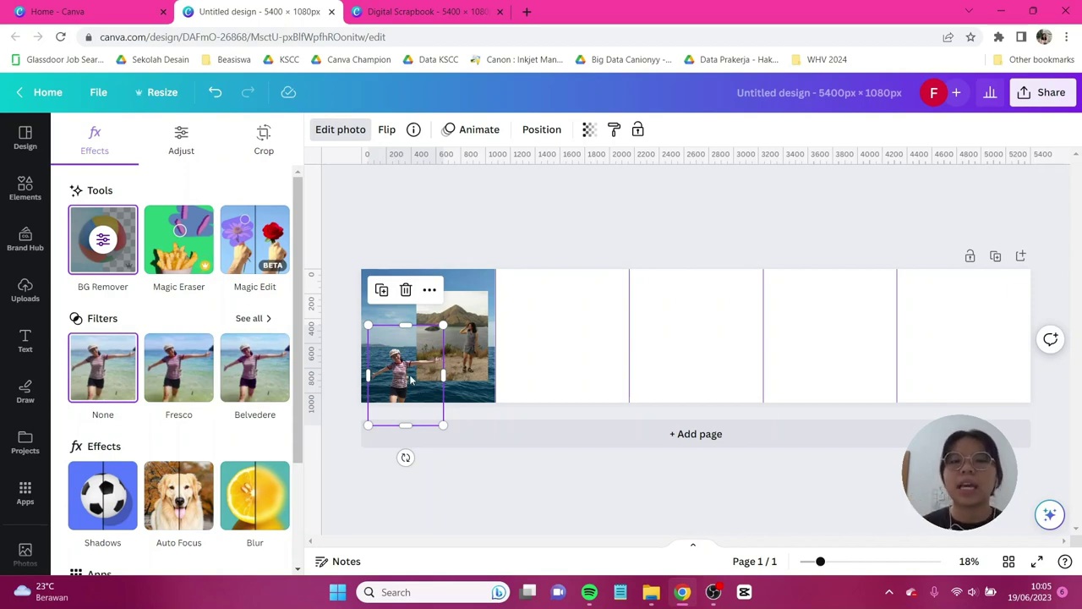
left_click_drag(415, 382, 413, 374)
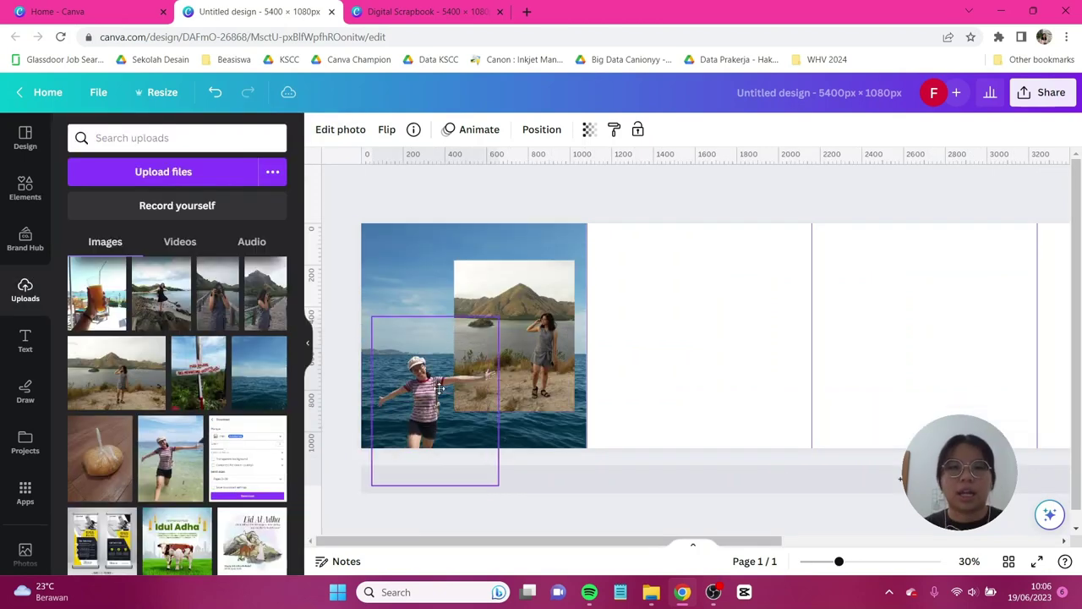
left_click_drag(499, 314, 514, 295)
left_click(697, 363)
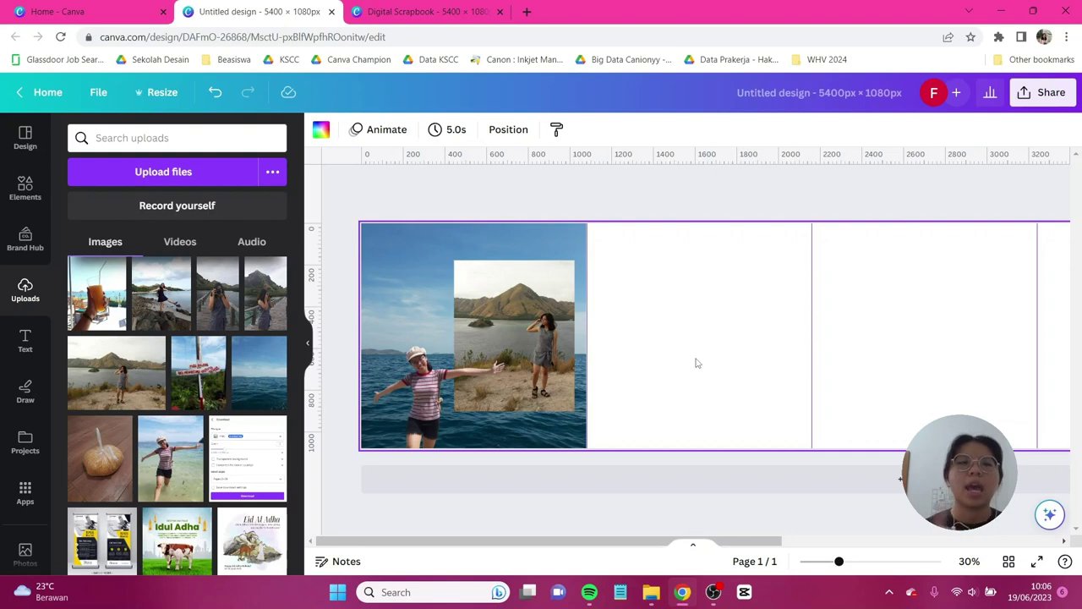
Search the elements for "alphabet" graphics and browse the cutout letter designs.
left_click(23, 346)
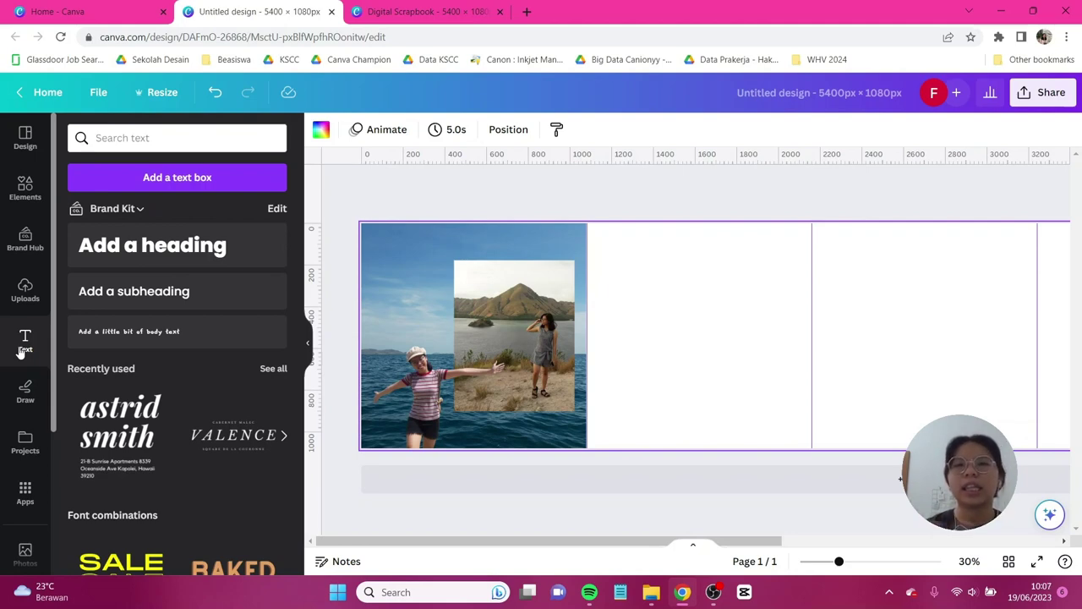
left_click(26, 190)
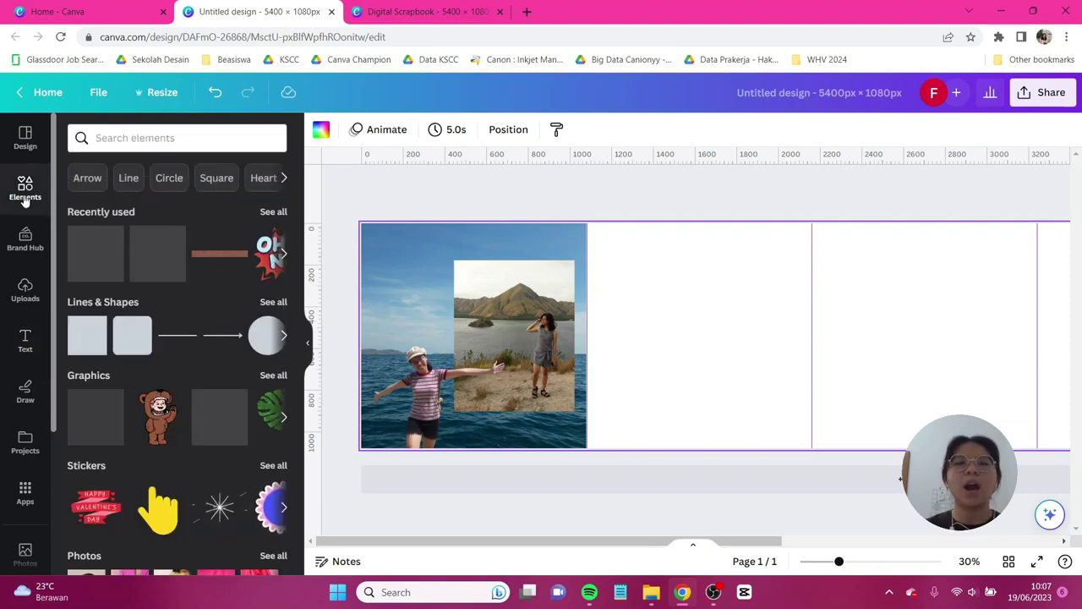
left_click(150, 137)
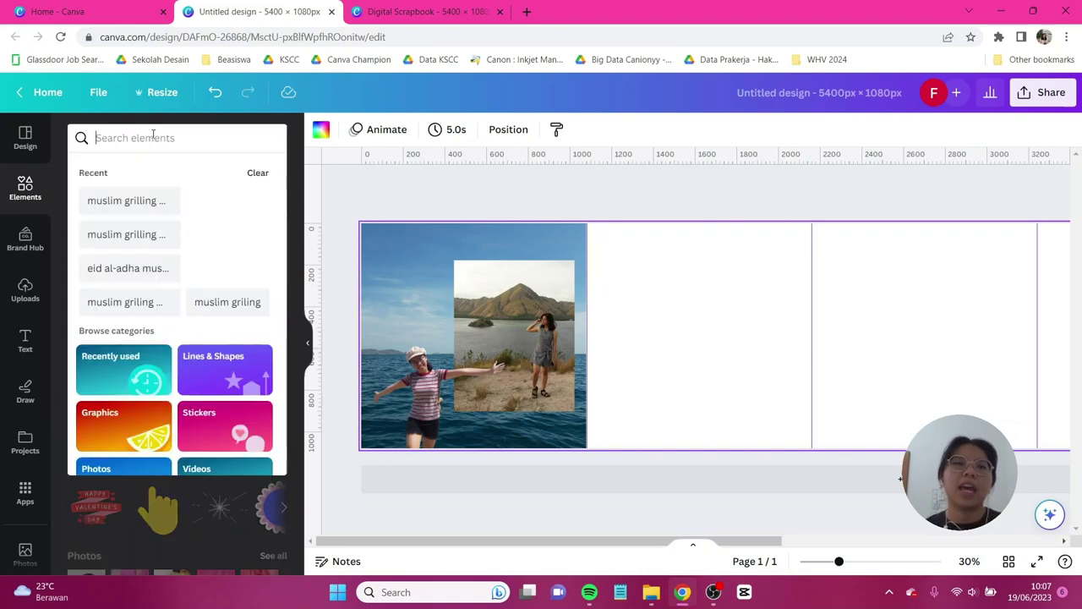
type("alp")
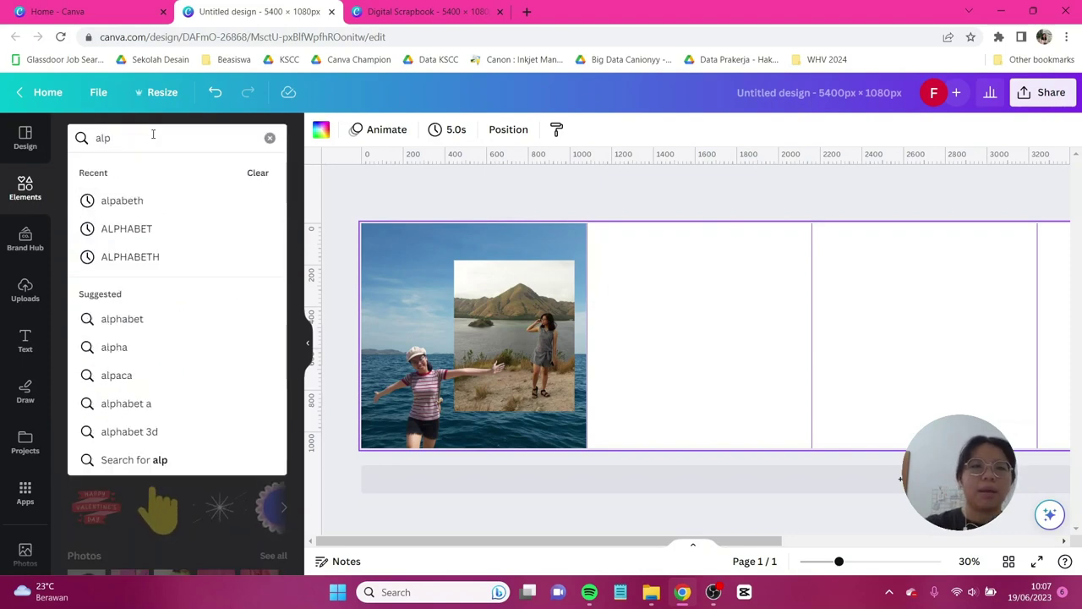
type("habet")
key("Return")
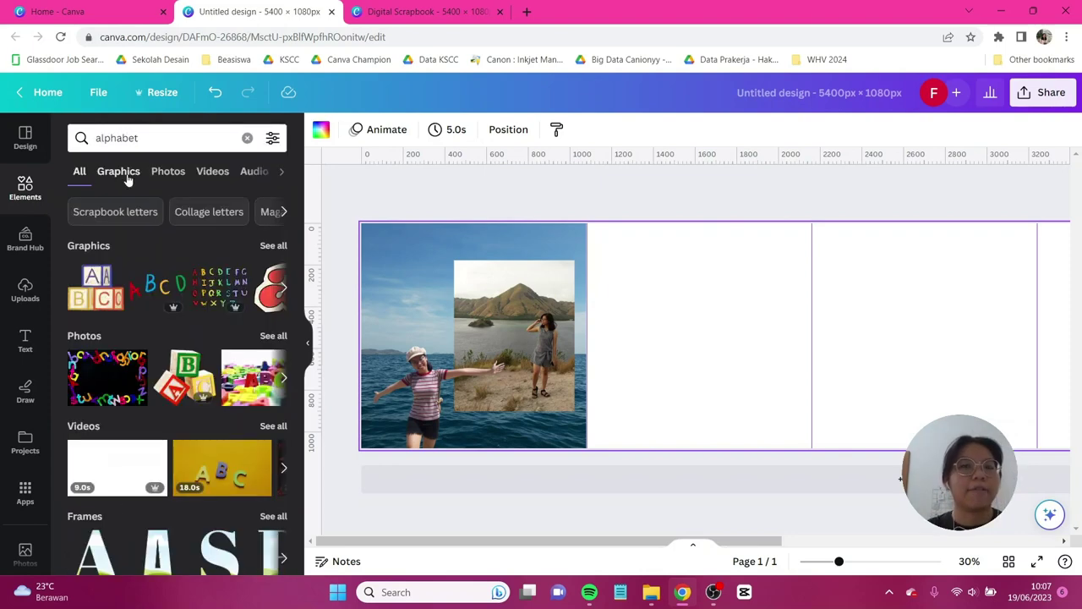
left_click(120, 171)
scroll(188, 337, "down", 2)
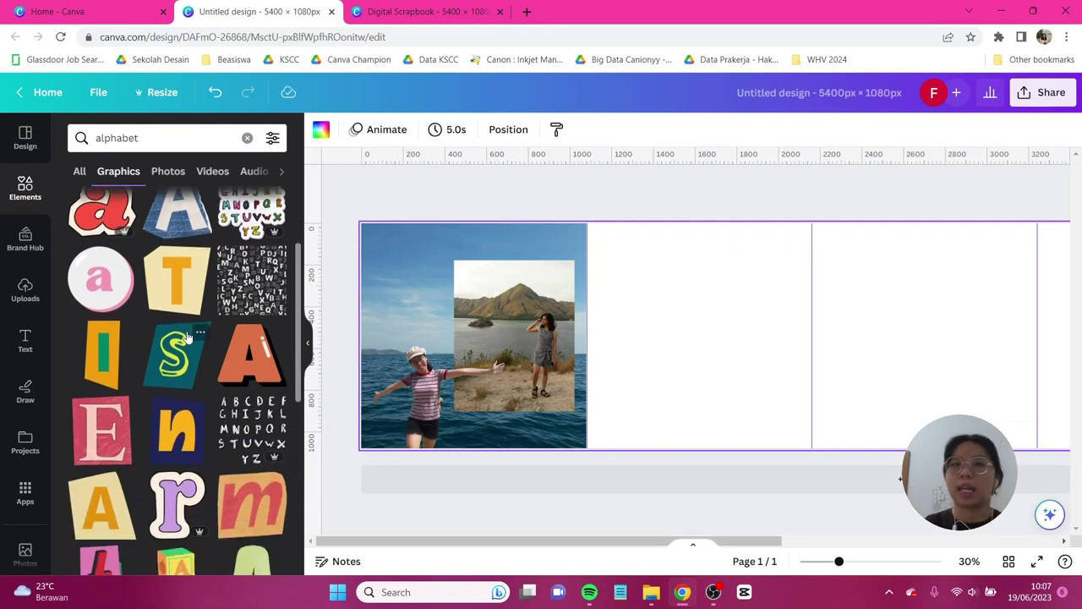
scroll(188, 336, "down", 1)
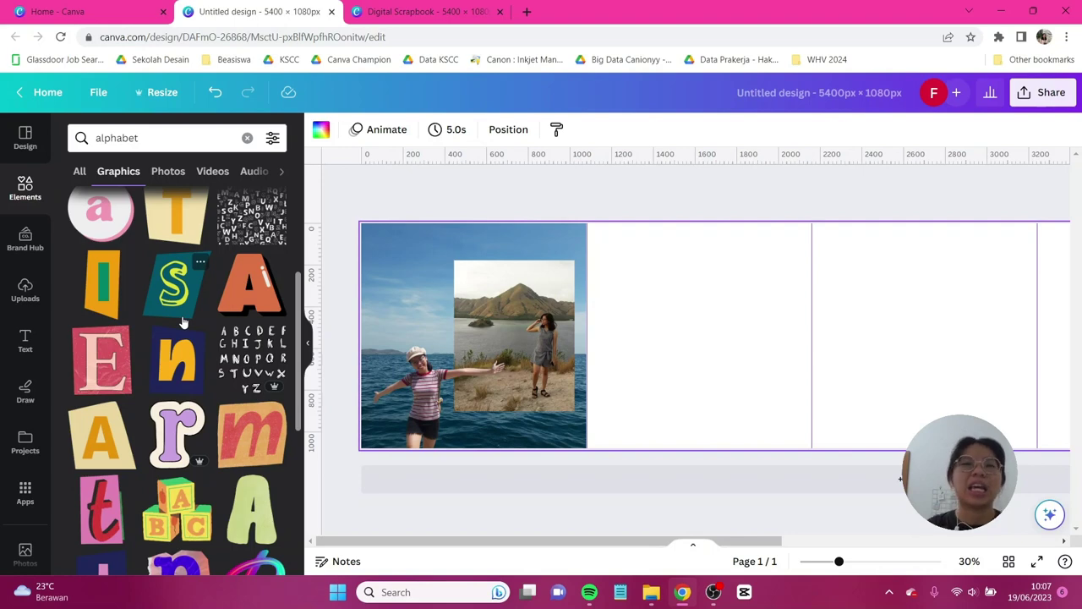
scroll(181, 308, "down", 1)
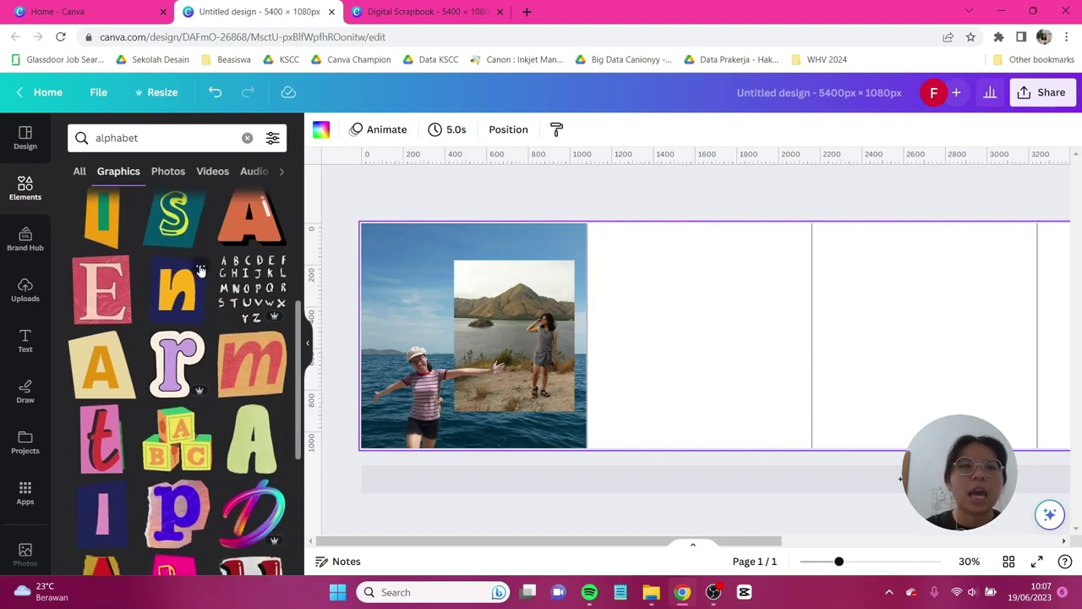
Open the collection of the Blue Yellow Alphabet N Cutout and limit it to graphics.
left_click(201, 268)
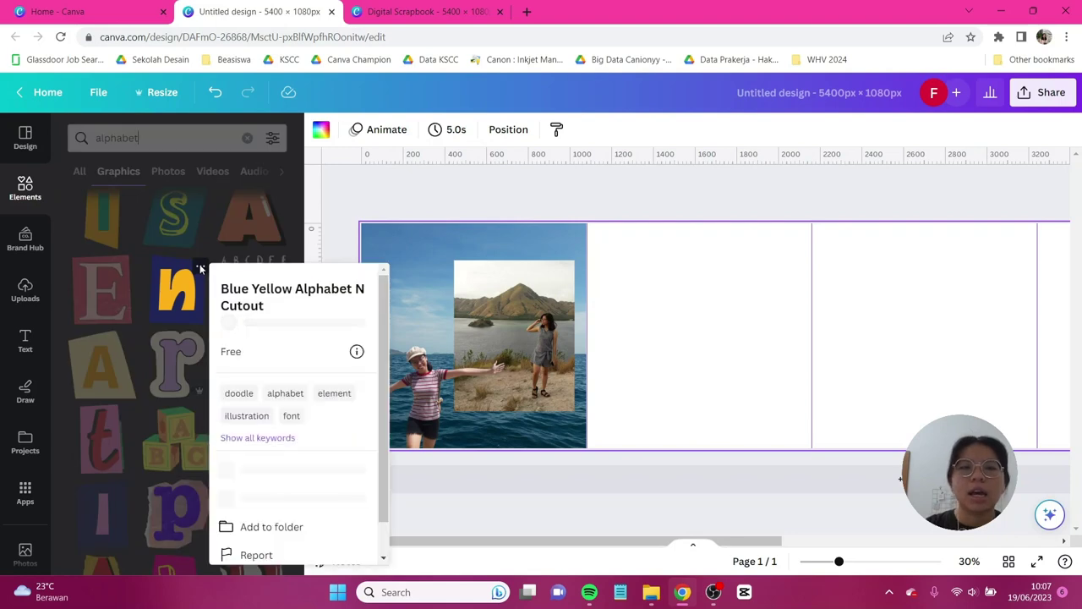
scroll(279, 336, "down", 1)
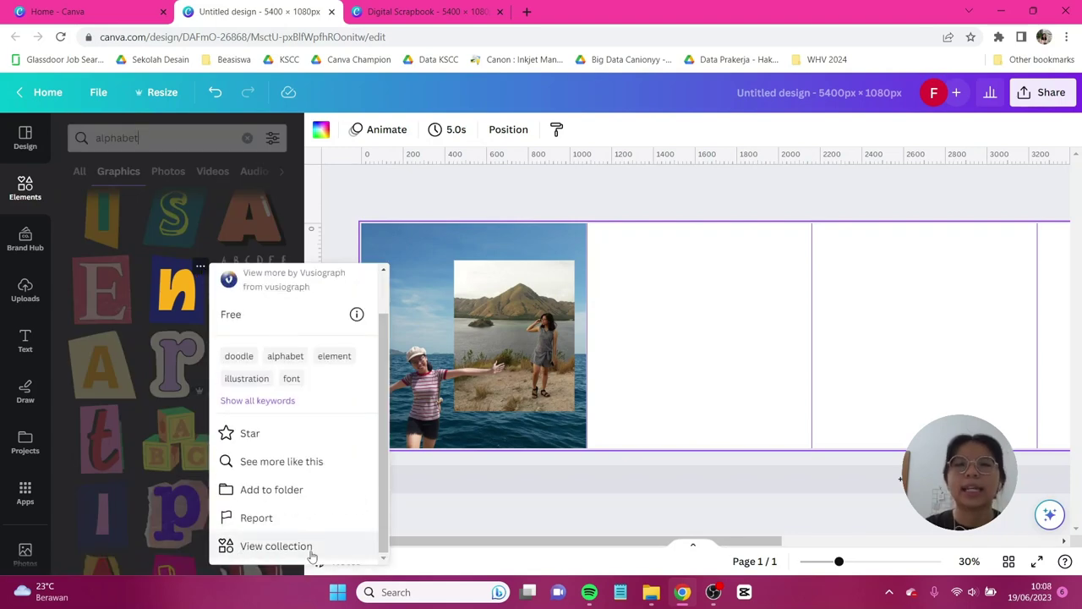
left_click(276, 546)
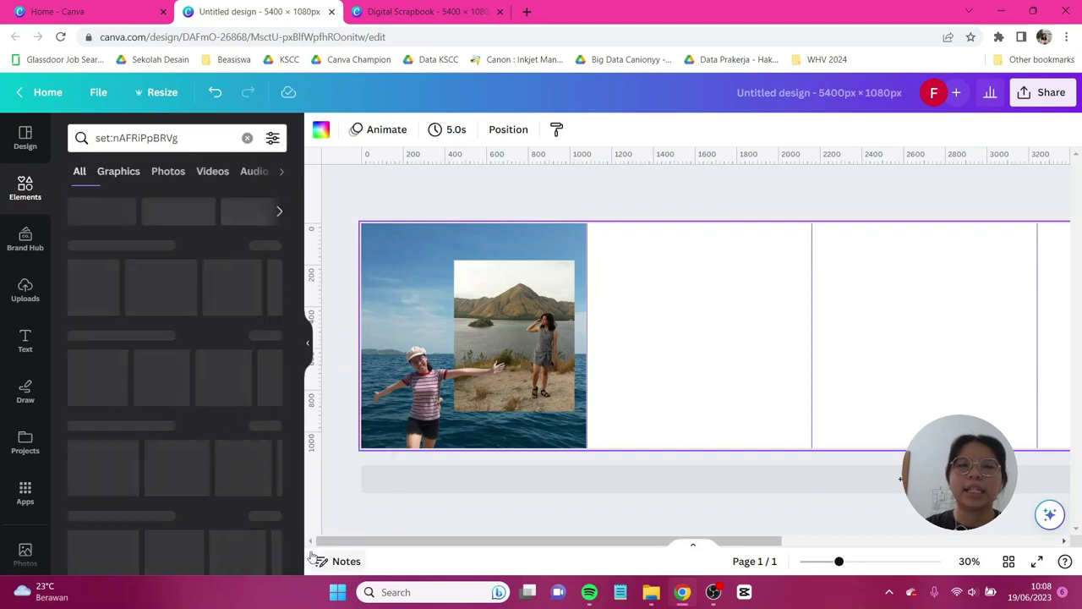
left_click(126, 172)
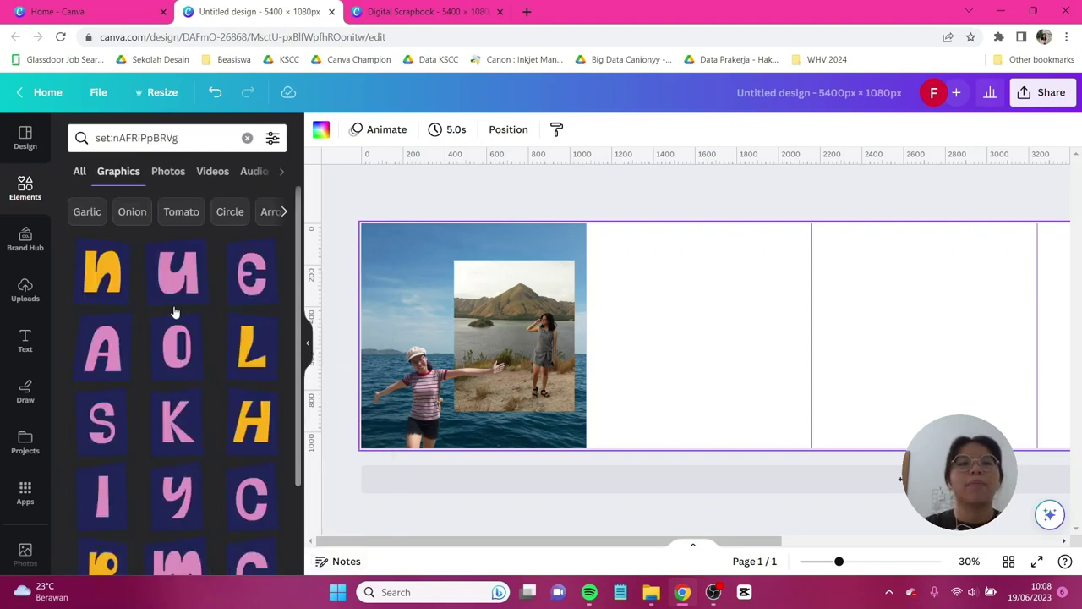
Add the yellow L cutout as a small, slightly tilted letter at the upper left of slide one.
scroll(177, 330, "down", 2)
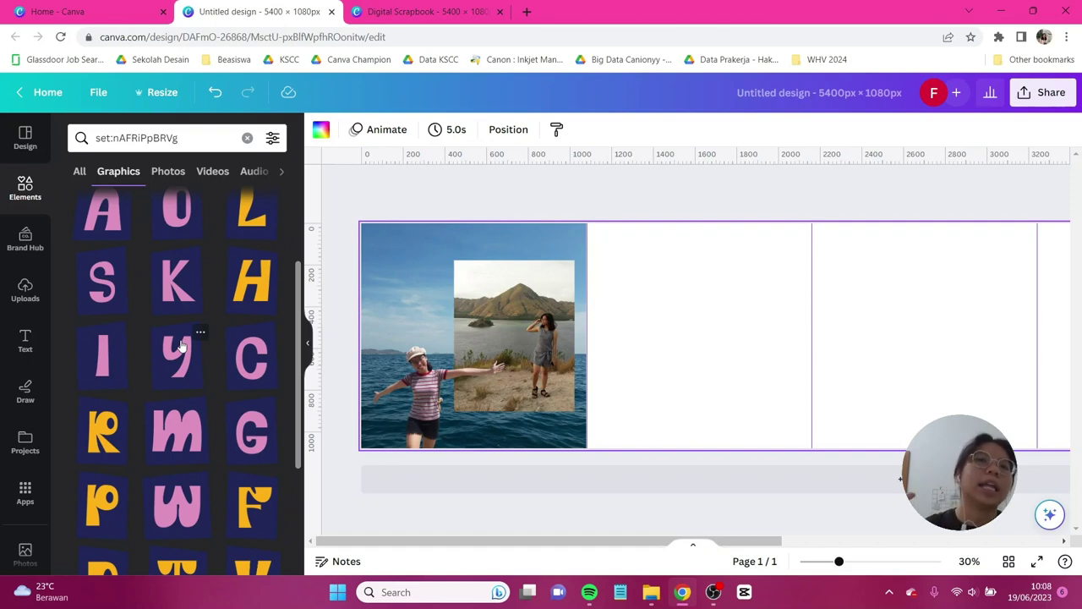
scroll(212, 345, "up", 3)
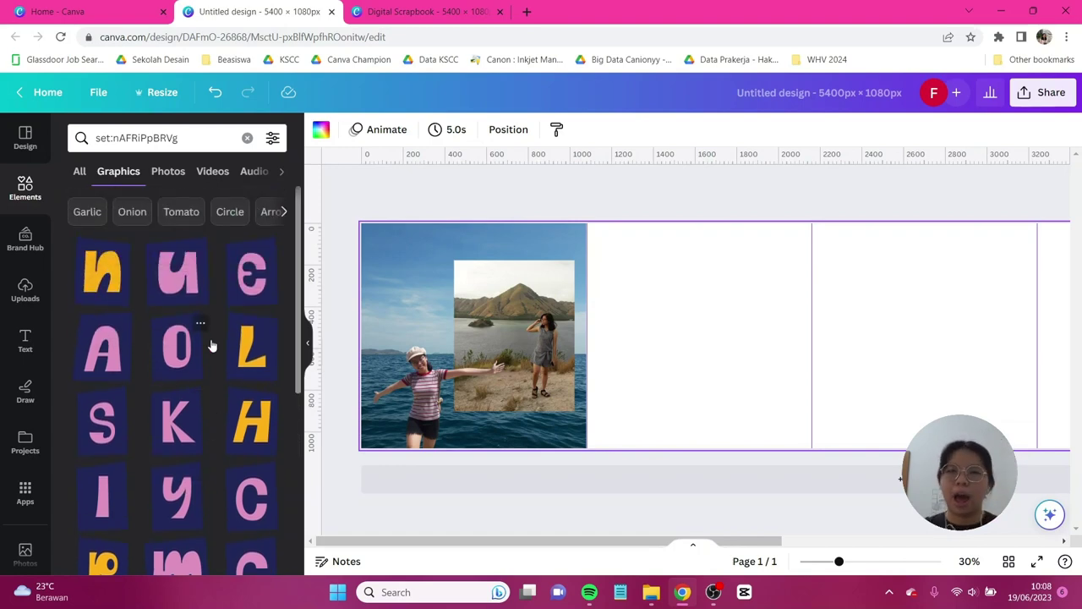
scroll(202, 372, "down", 3)
scroll(193, 400, "up", 1)
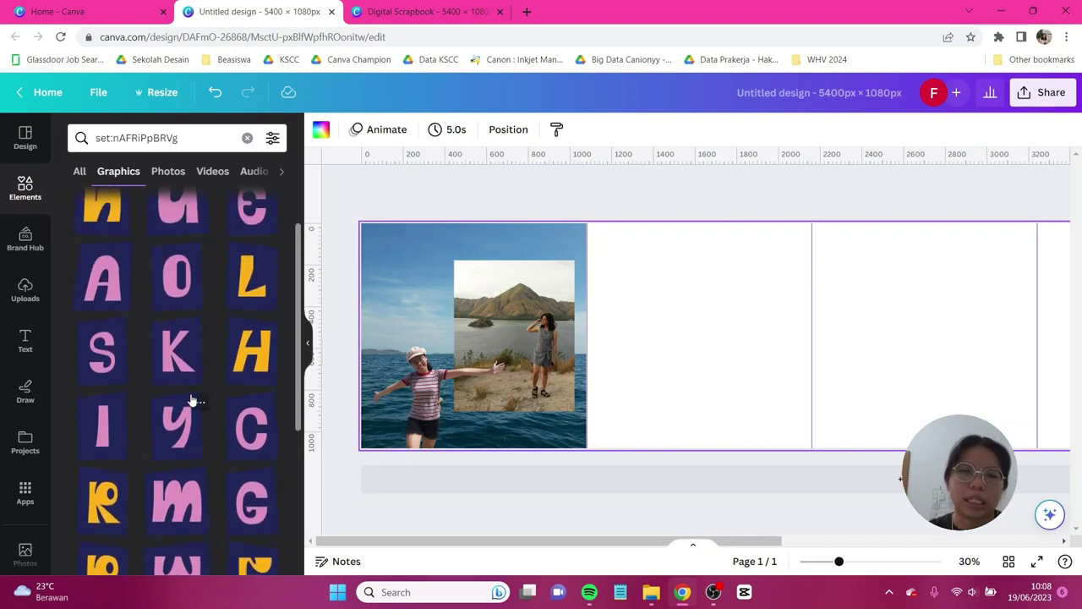
scroll(193, 400, "up", 1)
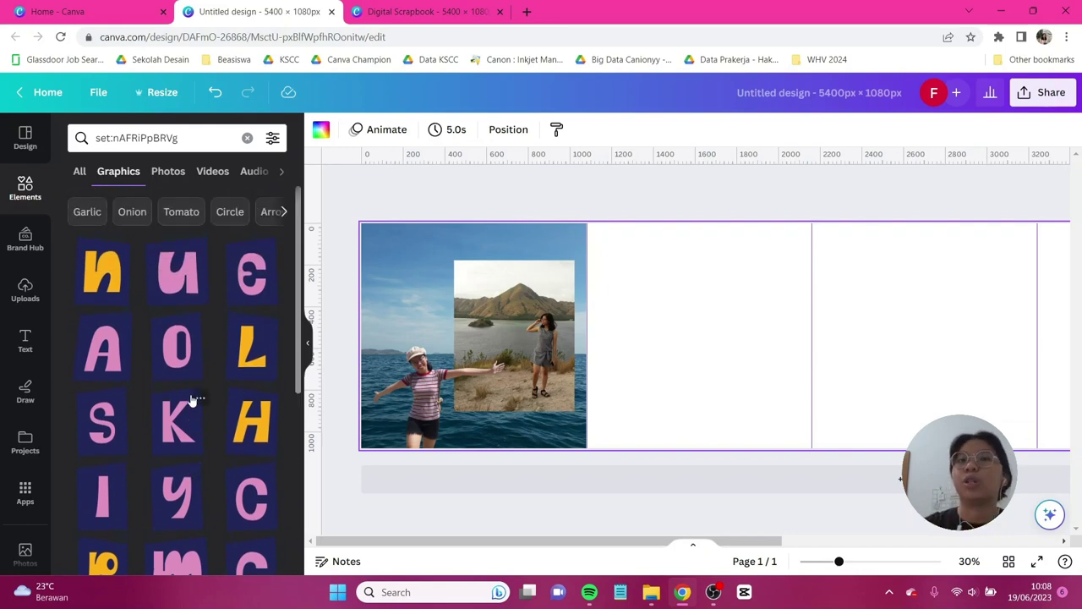
left_click(251, 347)
left_click_drag(924, 335, 432, 291)
left_click_drag(472, 341, 402, 281)
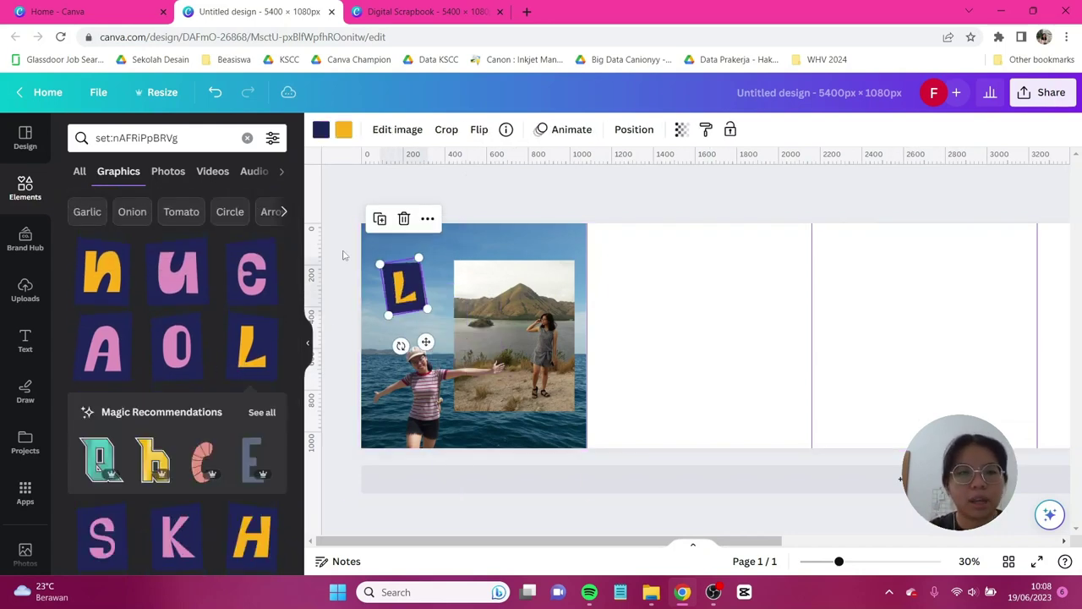
Add small A and B letter cutouts beside the L, overlapping the top of the hill photo.
left_click(102, 347)
left_click_drag(964, 284, 433, 287)
scroll(192, 355, "down", 5)
left_click(103, 454)
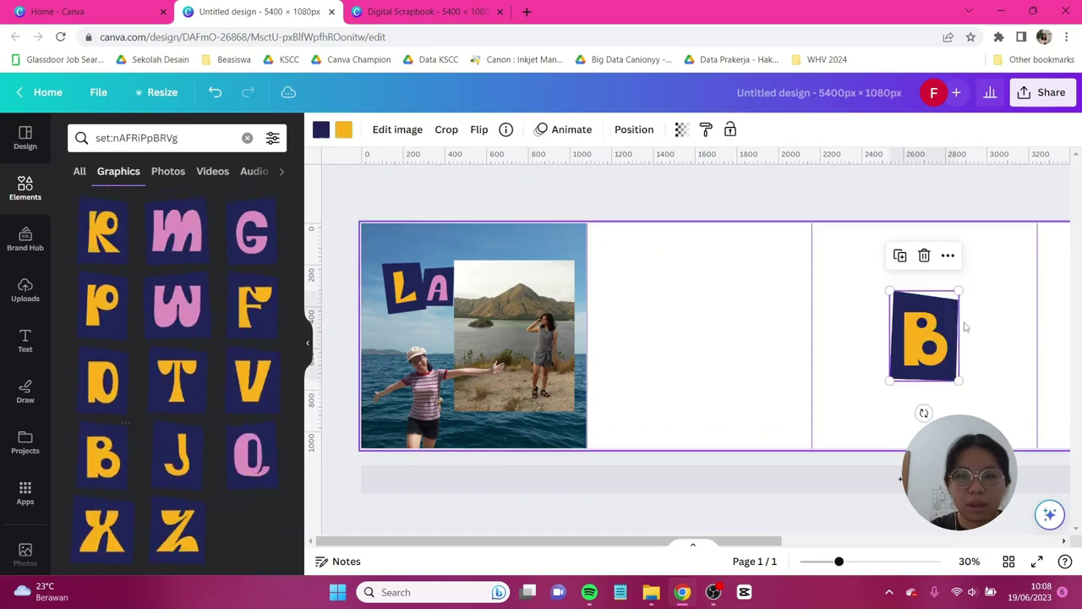
left_click_drag(925, 333, 464, 278)
Add small U, A and N letter cutouts after the B to complete the word LABUAN.
scroll(177, 380, "up", 5)
left_click(177, 272)
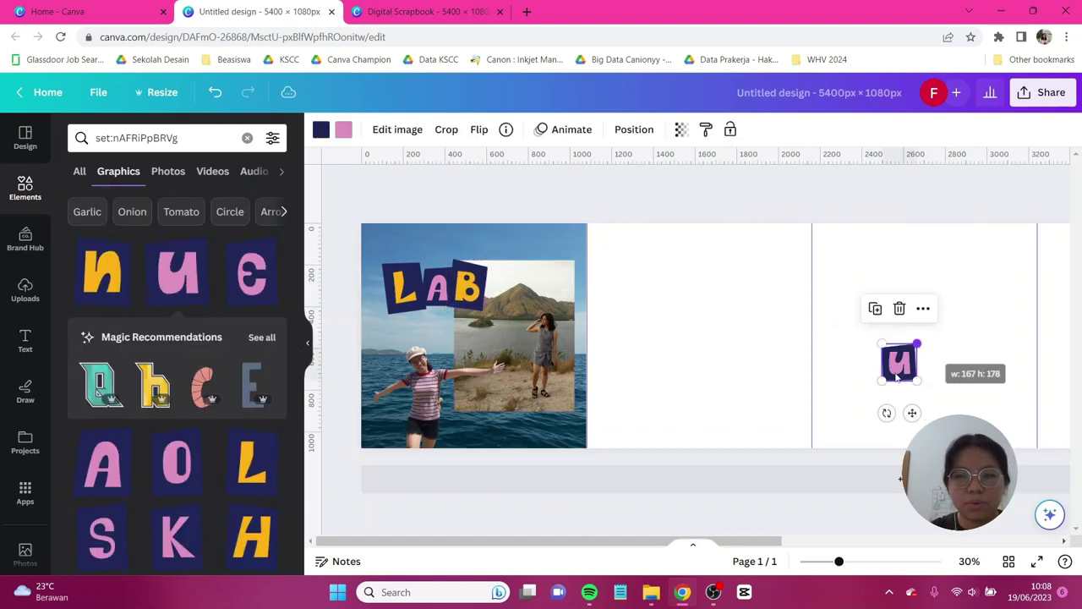
left_click_drag(899, 358, 497, 292)
left_click(444, 296)
scroll(145, 381, "down", 5)
scroll(144, 381, "up", 5)
left_click(102, 272)
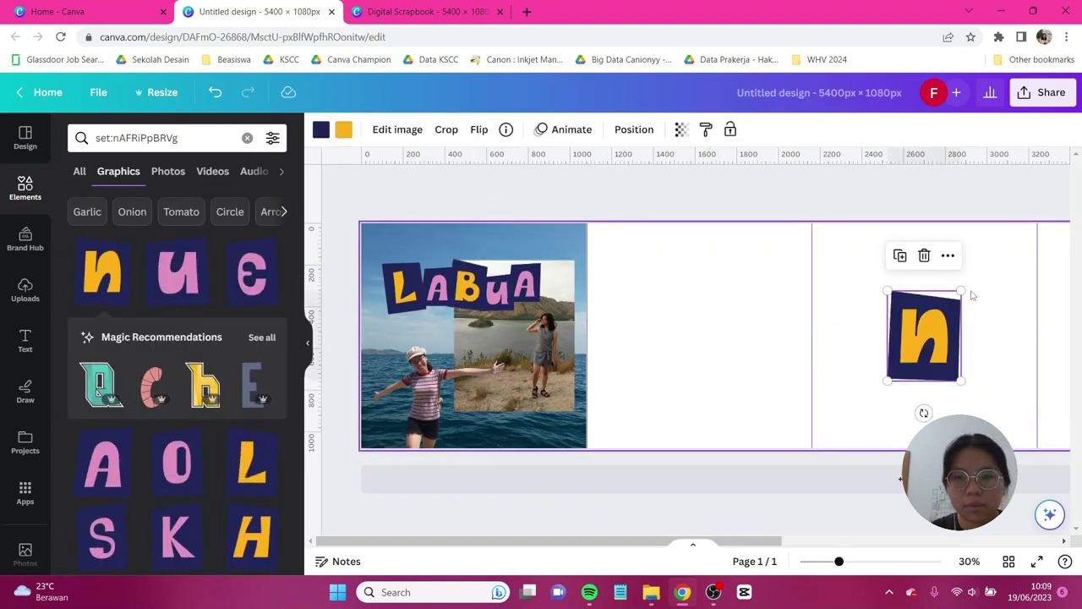
left_click_drag(922, 338, 550, 262)
Add small B, A and J letter cutouts as the start of a second line below LABUAN.
scroll(145, 353, "down", 5)
left_click(102, 454)
left_click_drag(925, 331, 451, 333)
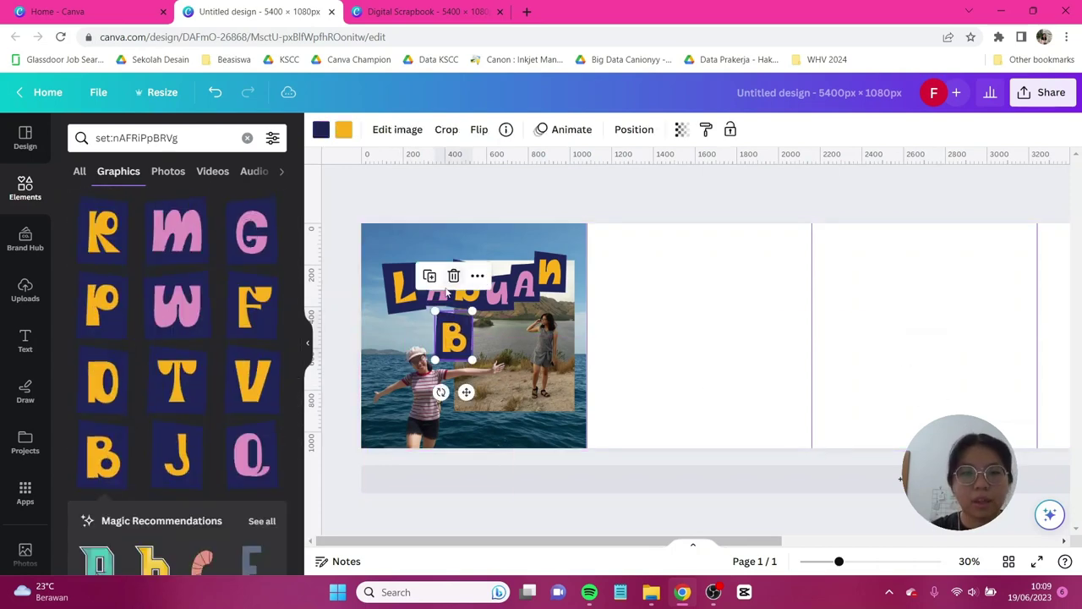
scroll(143, 317, "up", 2)
scroll(143, 317, "down", 4)
left_click(177, 338)
left_click_drag(925, 335, 509, 343)
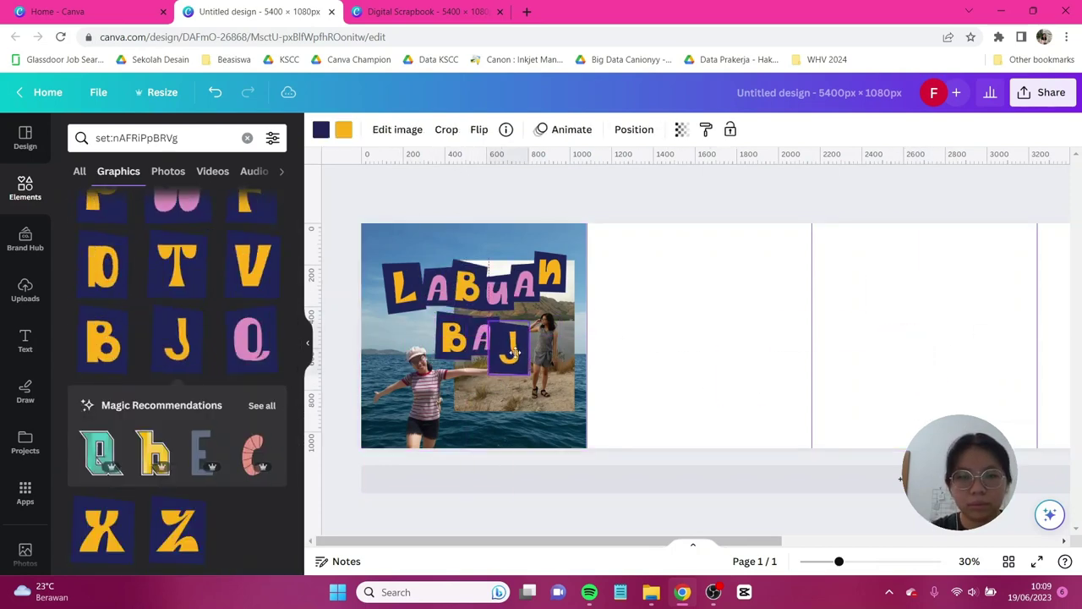
Add the O cutout to complete BAJO, and shift the LABUAN letters together slightly up and to the left.
scroll(229, 379, "up", 5)
left_click(177, 342)
left_click_drag(913, 342, 479, 332)
left_click_drag(363, 237, 567, 313)
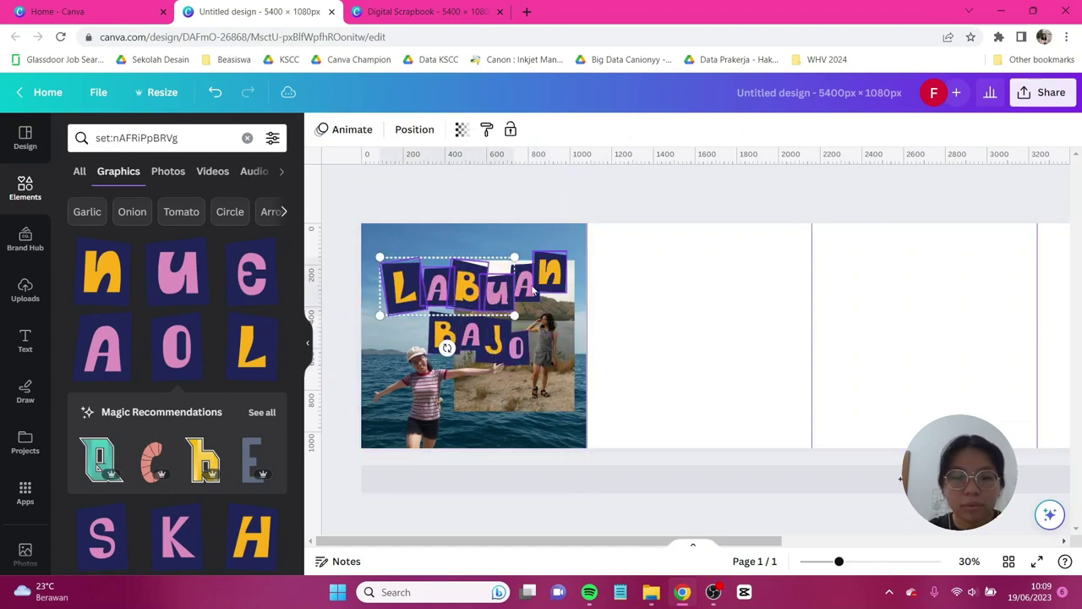
left_click(679, 319)
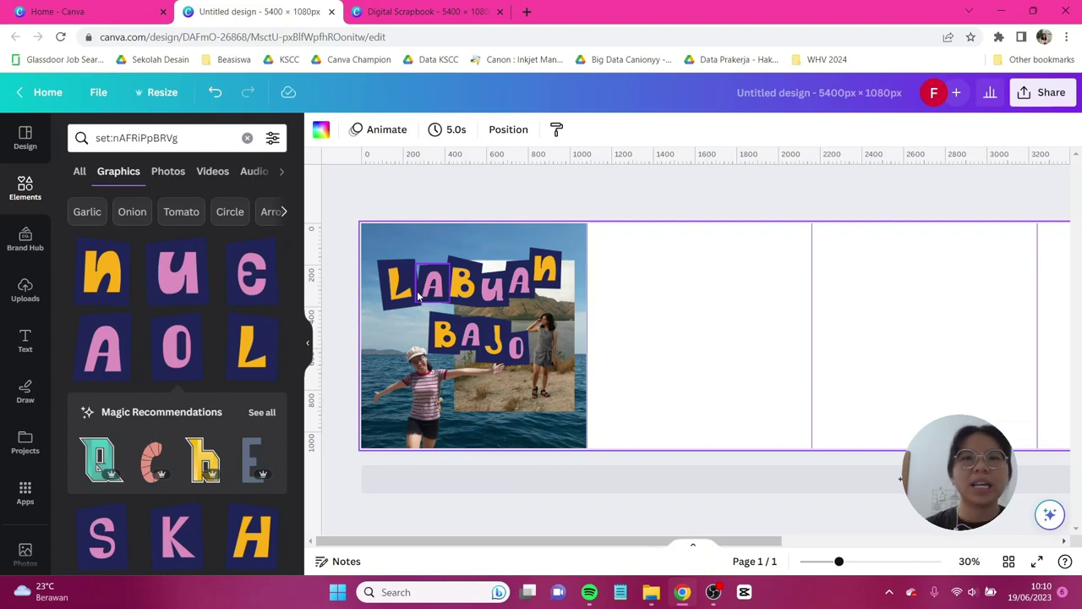
Search the graphic elements for "awesome".
left_click(207, 138)
type("awesome")
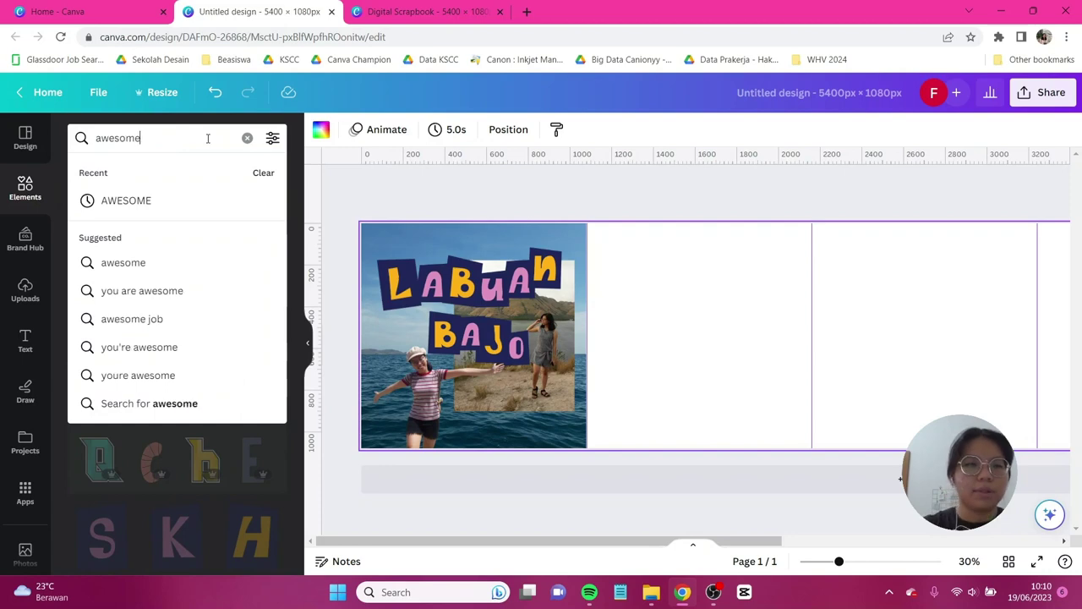
key("Return")
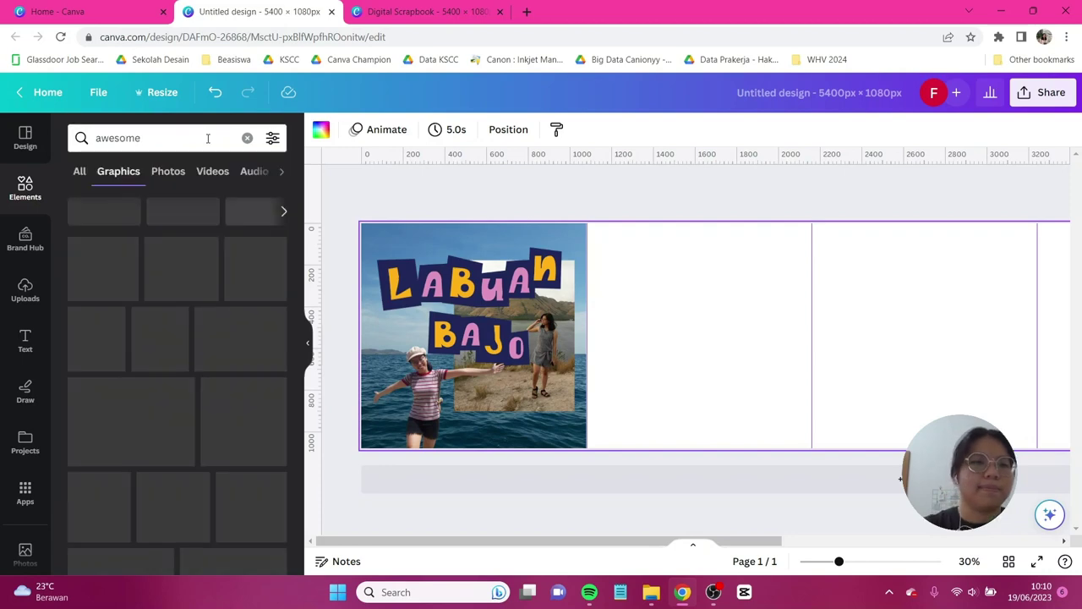
Add the handwritten "Awesome!" graphic above the cutout woman's outstretched arm on the first slide and recolour it white.
left_click(101, 271)
left_click_drag(979, 313, 418, 330)
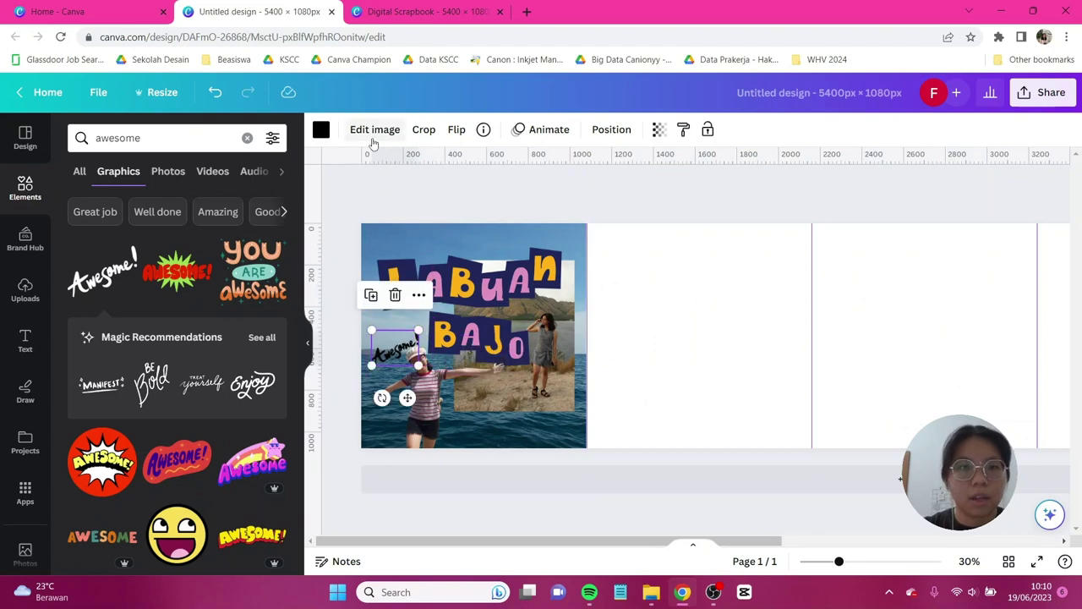
left_click(320, 130)
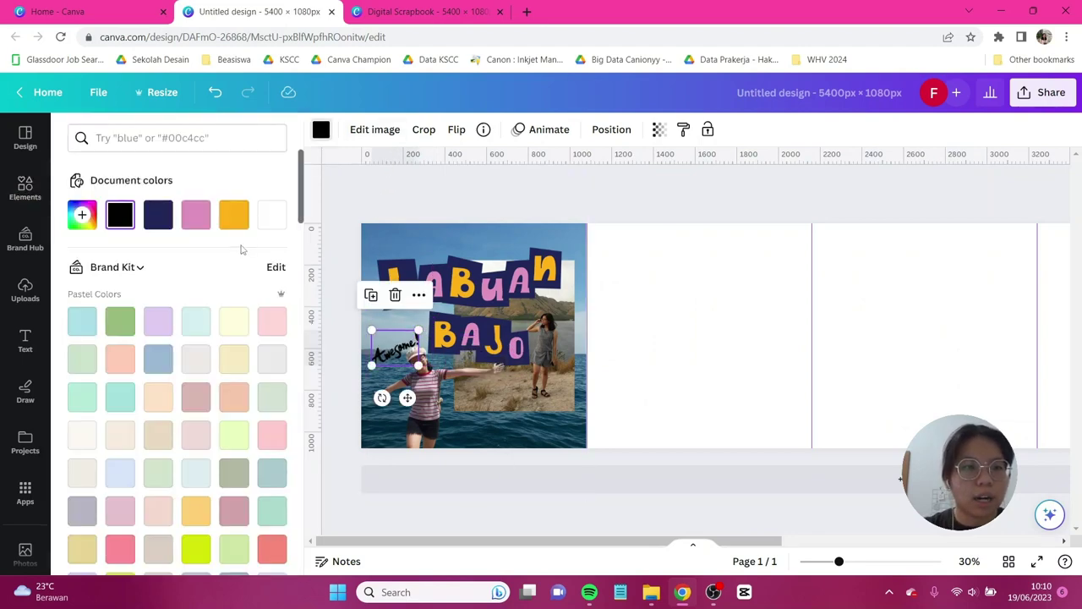
left_click(272, 214)
left_click(695, 368)
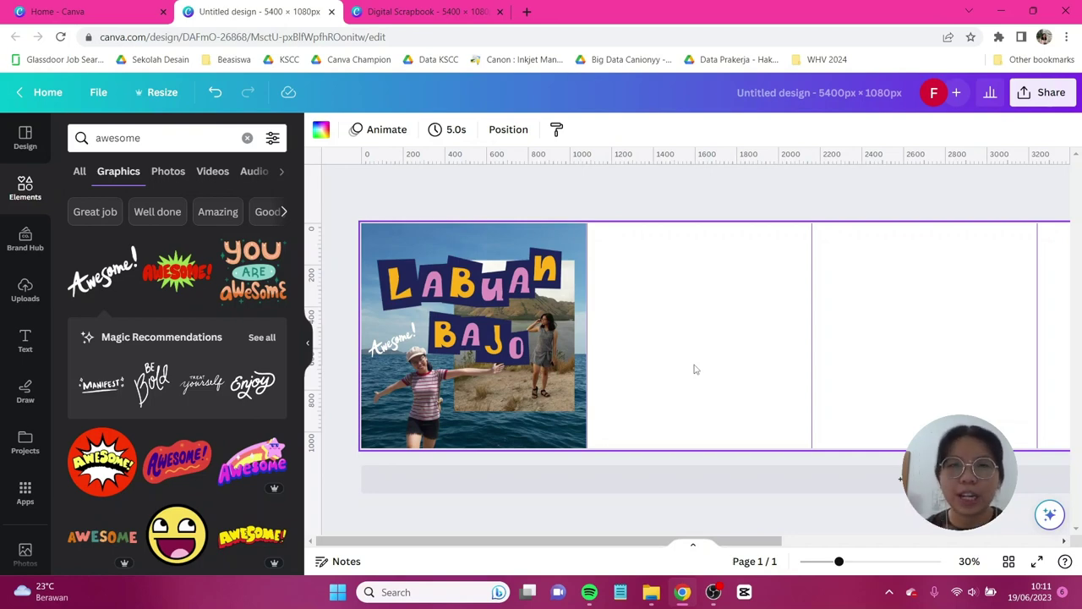
Add the uploaded landscape photo of hills and bays to the second slide, aligned with the slide's upper corner beside the cover photo.
left_click(25, 290)
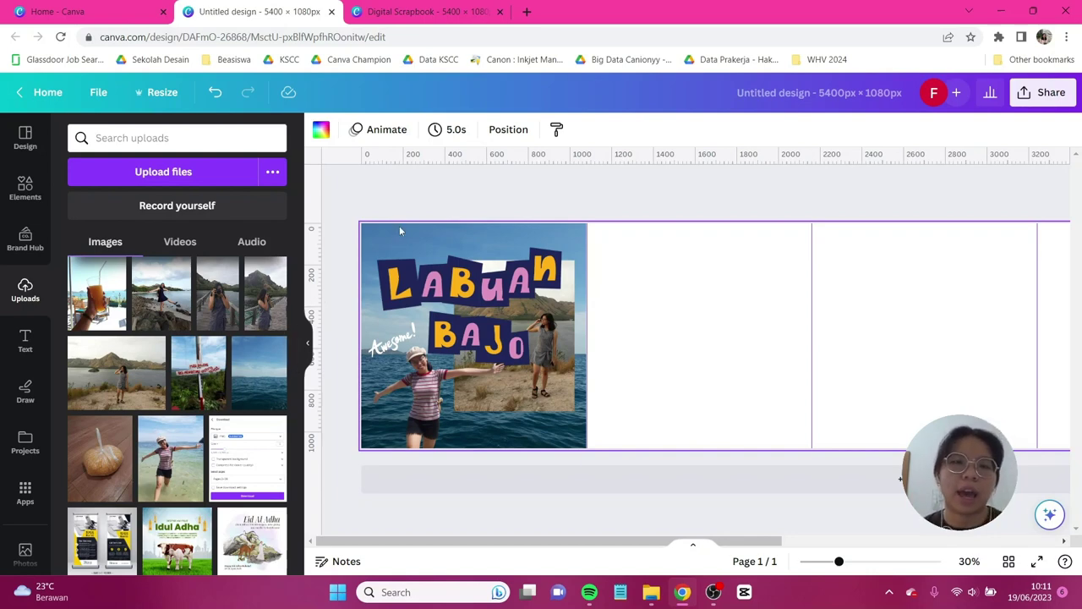
left_click(446, 227)
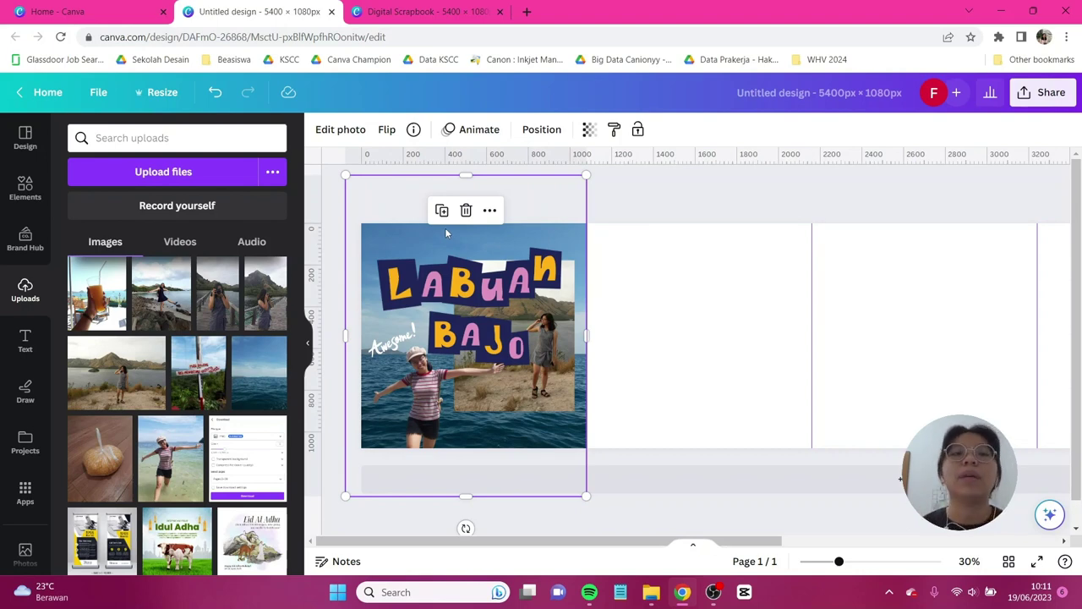
scroll(177, 332, "up", 3)
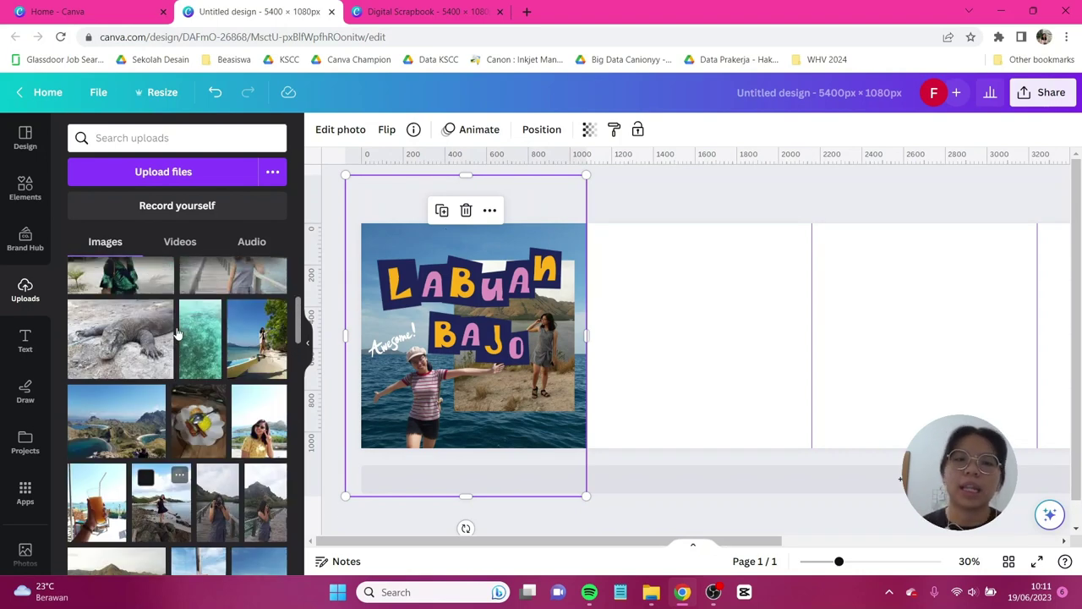
left_click(131, 428)
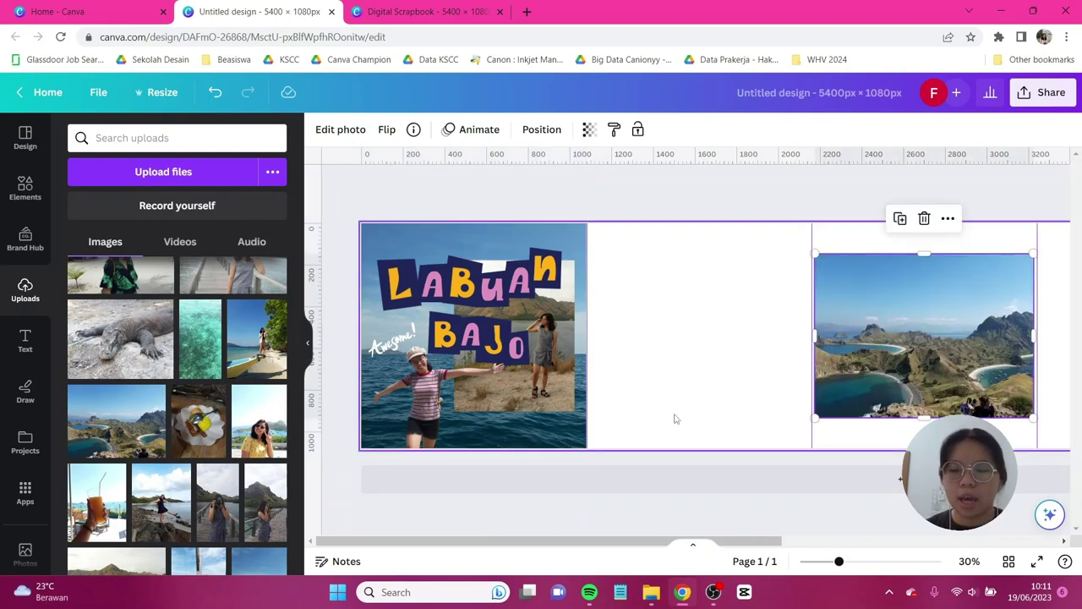
left_click_drag(910, 313, 677, 279)
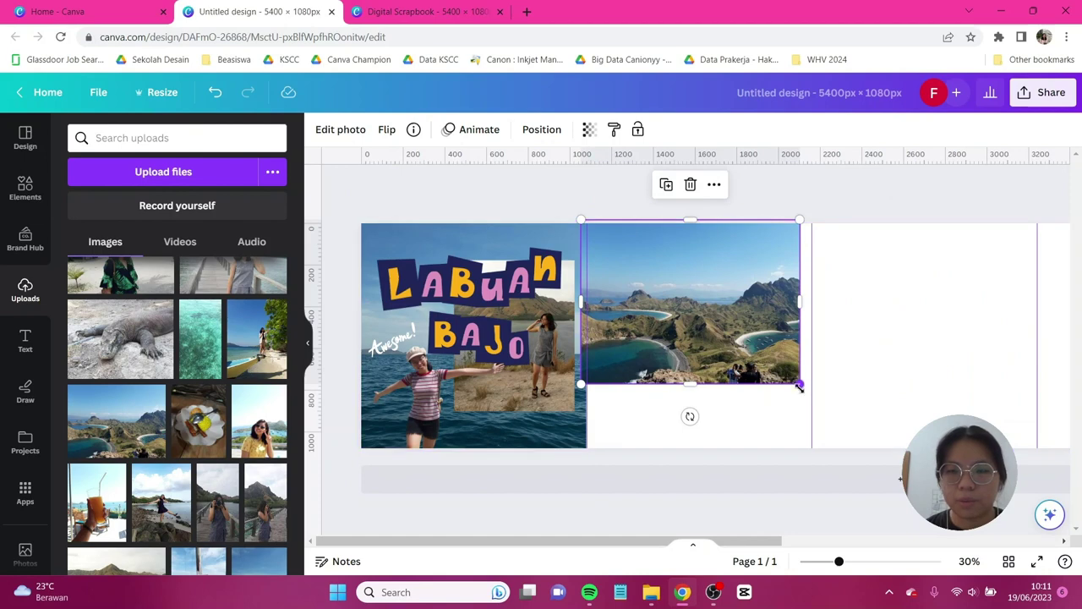
Enlarge the landscape photo to the full slide height and crop its width to end slightly inside the third slide.
left_click_drag(799, 383, 875, 455)
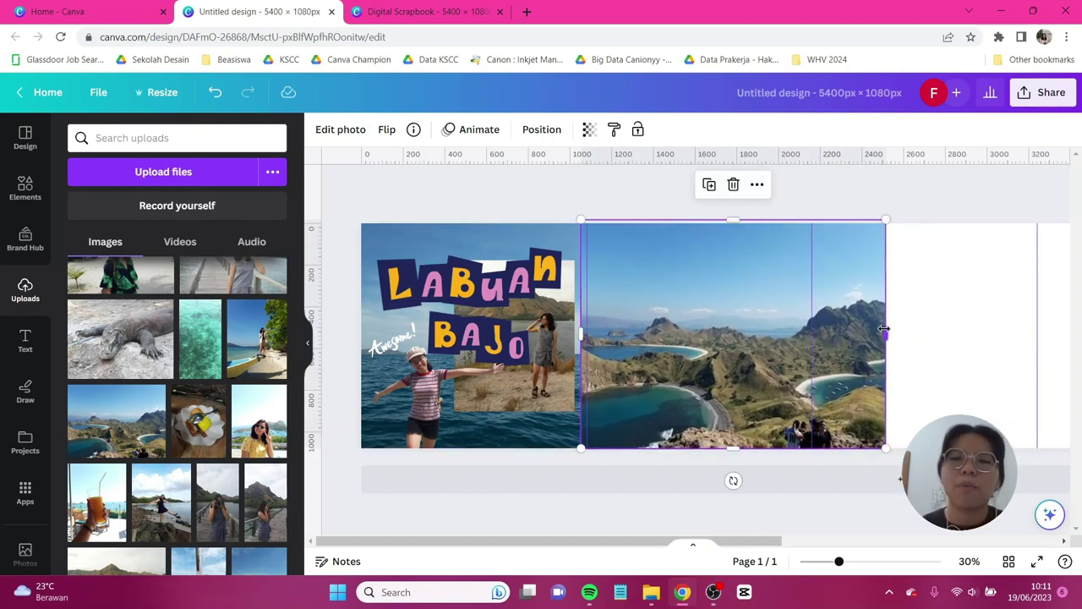
left_click_drag(883, 328, 824, 352)
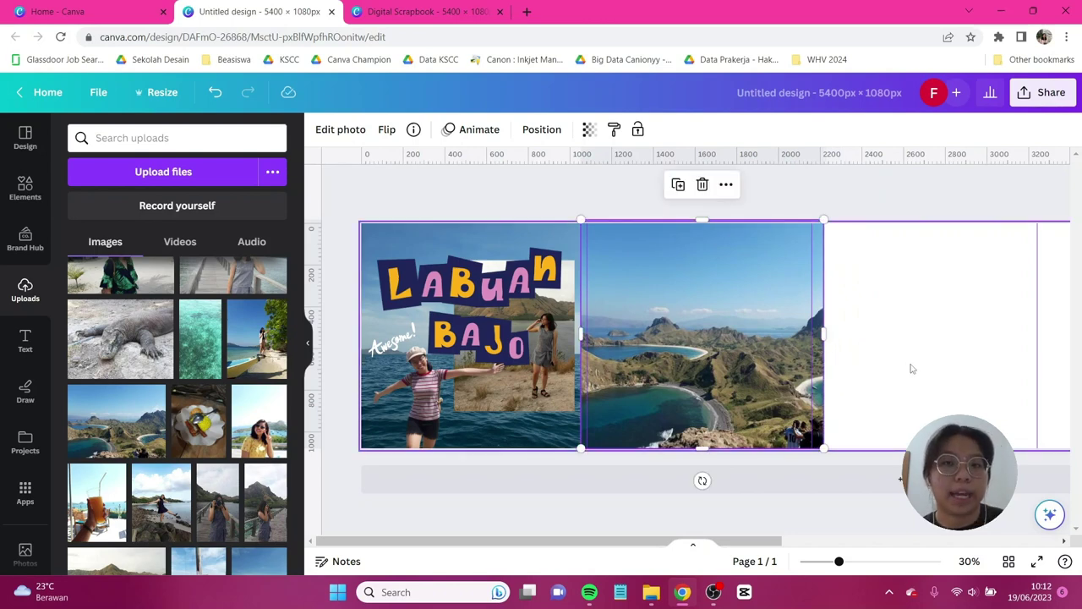
left_click(912, 368)
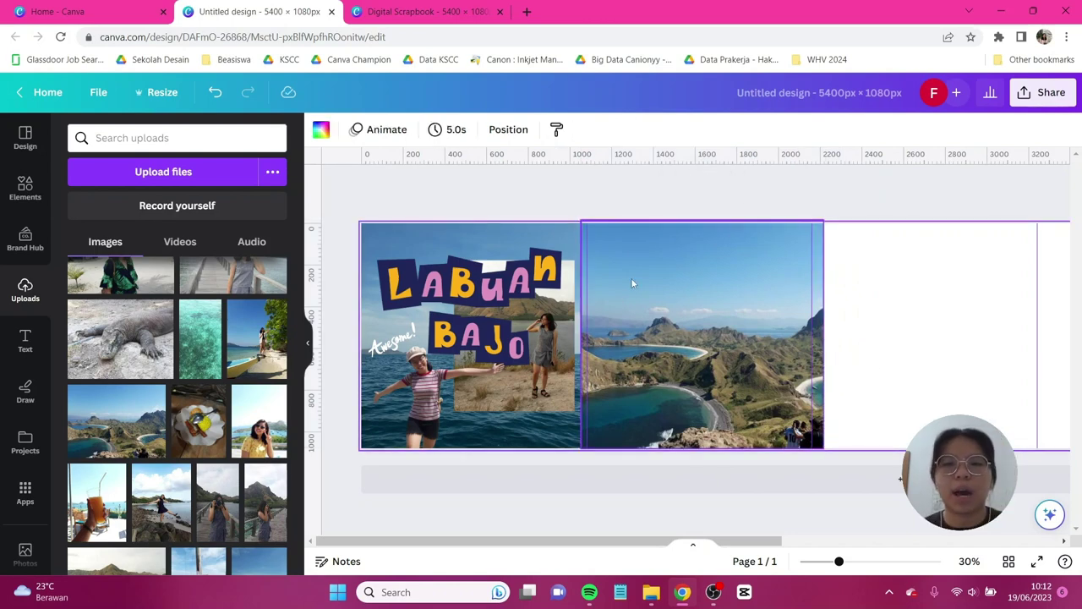
left_click(884, 208)
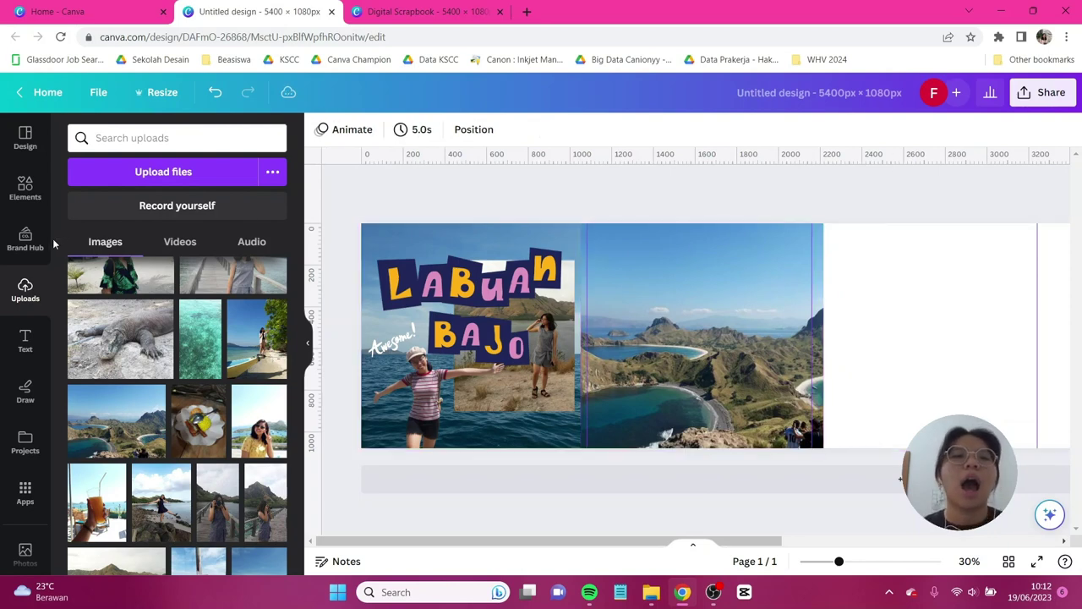
Search the graphic elements for "polaroid" and add a black-centred white frame, about 400 × 631 px, to the second slide.
left_click(25, 191)
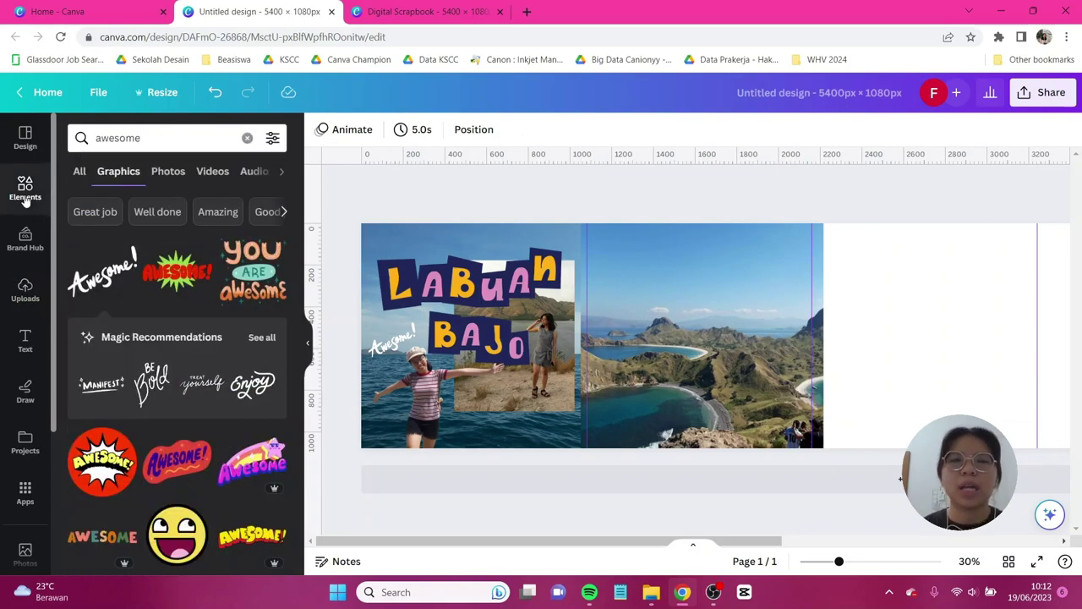
left_click(203, 137)
type("polaroid")
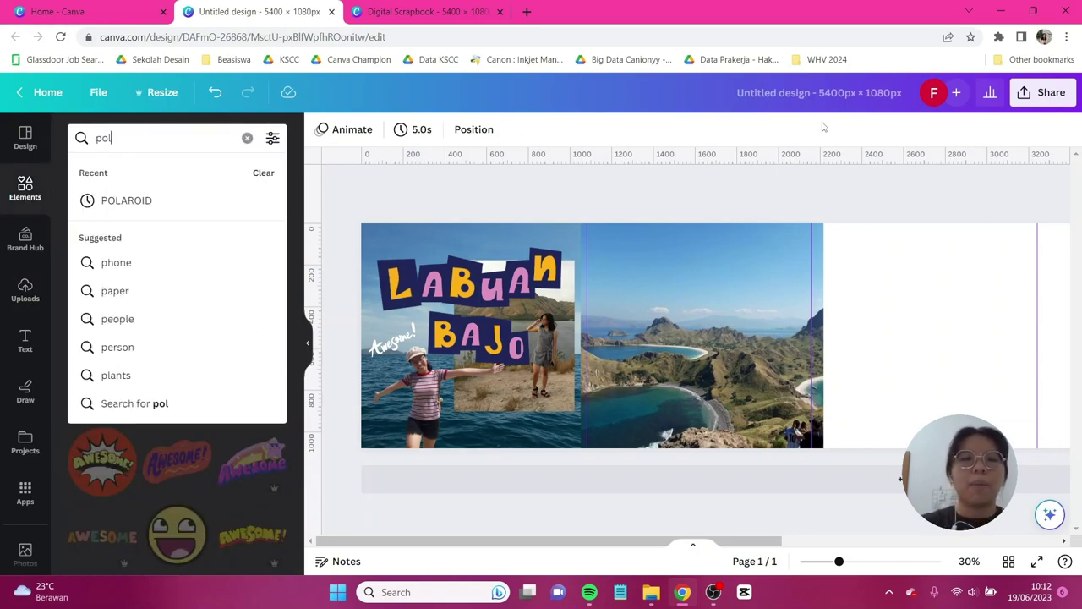
key("Return")
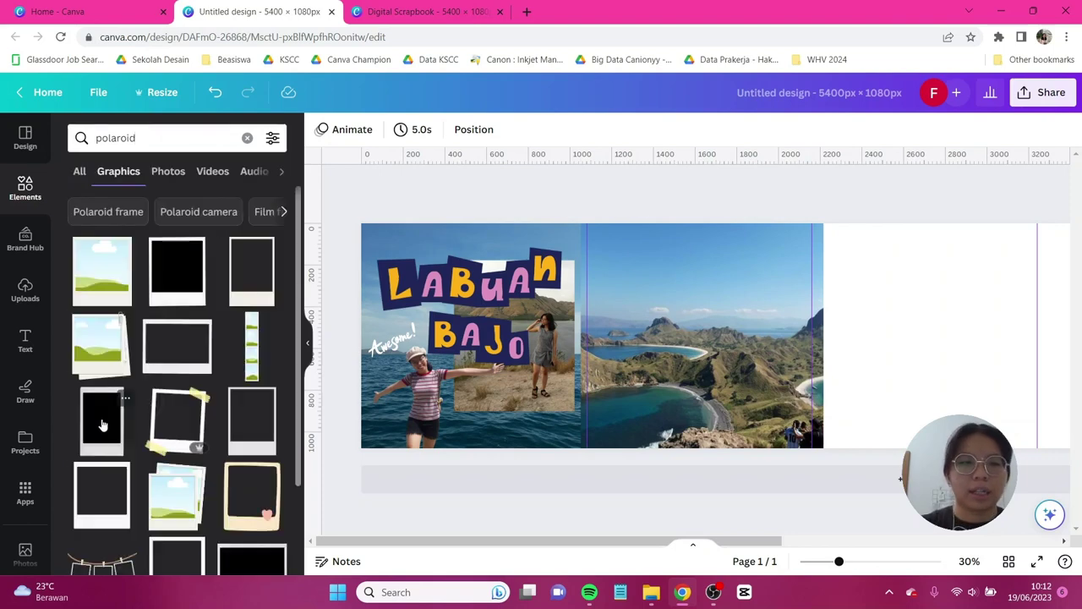
left_click(101, 420)
left_click_drag(945, 345, 691, 329)
left_click_drag(732, 239, 707, 285)
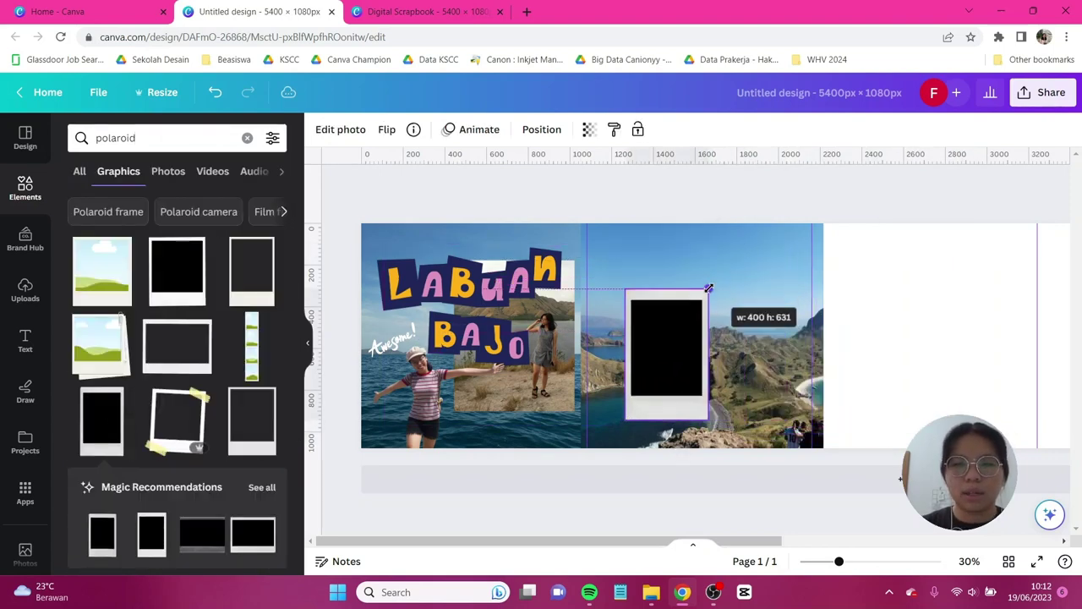
Tilt the polaroid frame counterclockwise and place a copy beside it, tilted clockwise and slightly lower.
left_click_drag(674, 350, 667, 379)
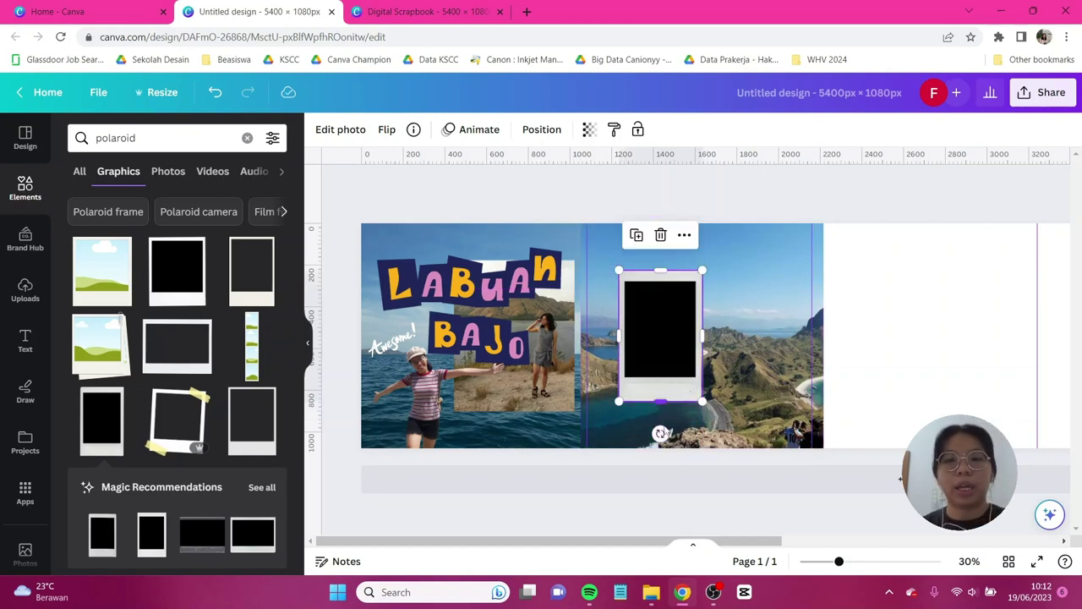
left_click_drag(660, 433, 674, 446)
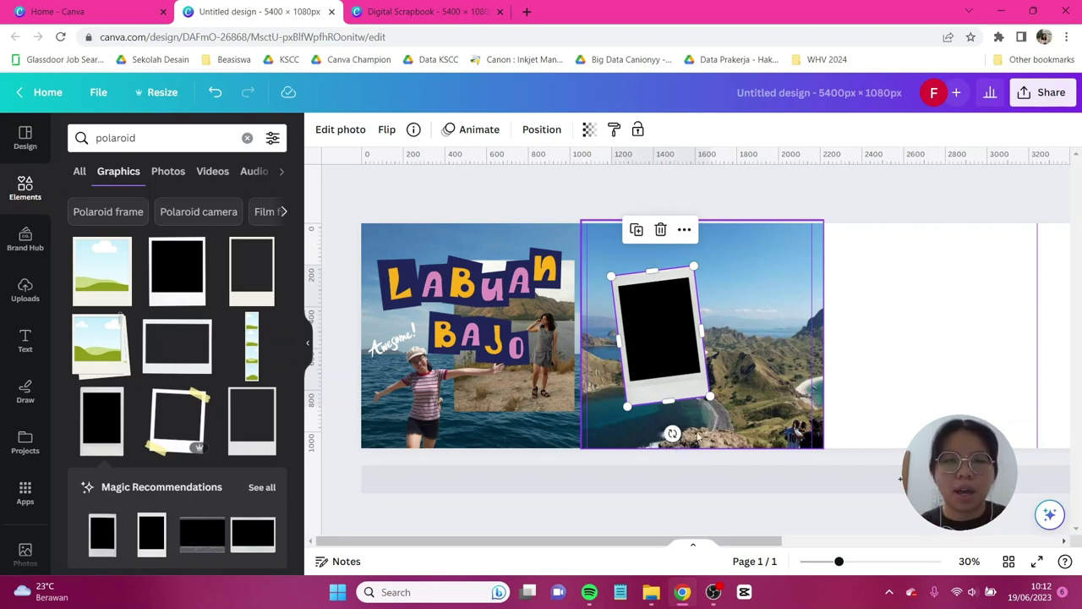
left_click_drag(663, 346, 770, 345)
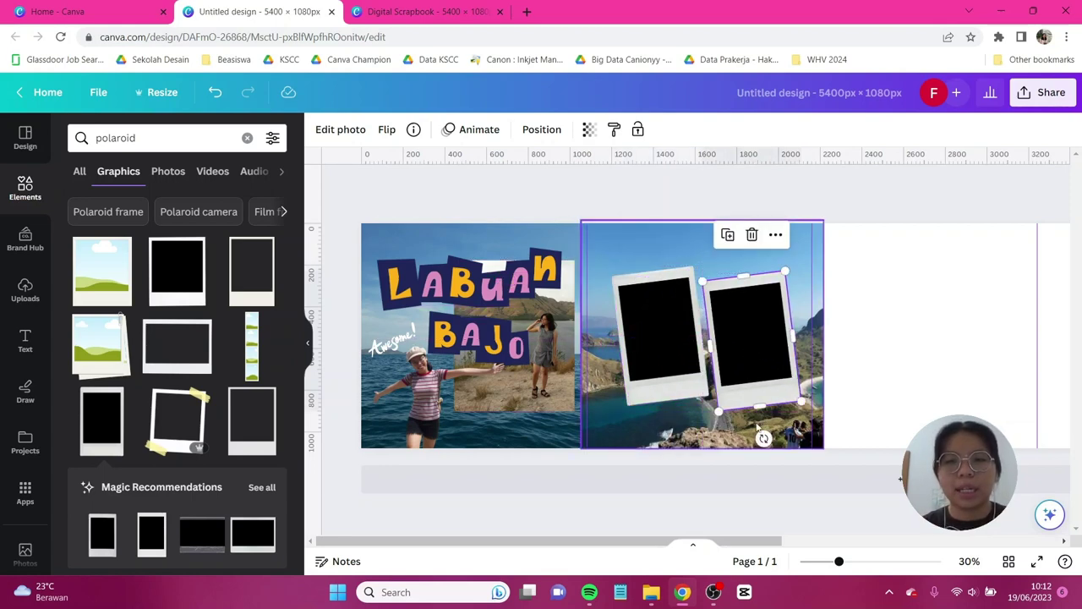
left_click_drag(756, 437, 737, 461)
left_click_drag(741, 347, 725, 360)
left_click(881, 355)
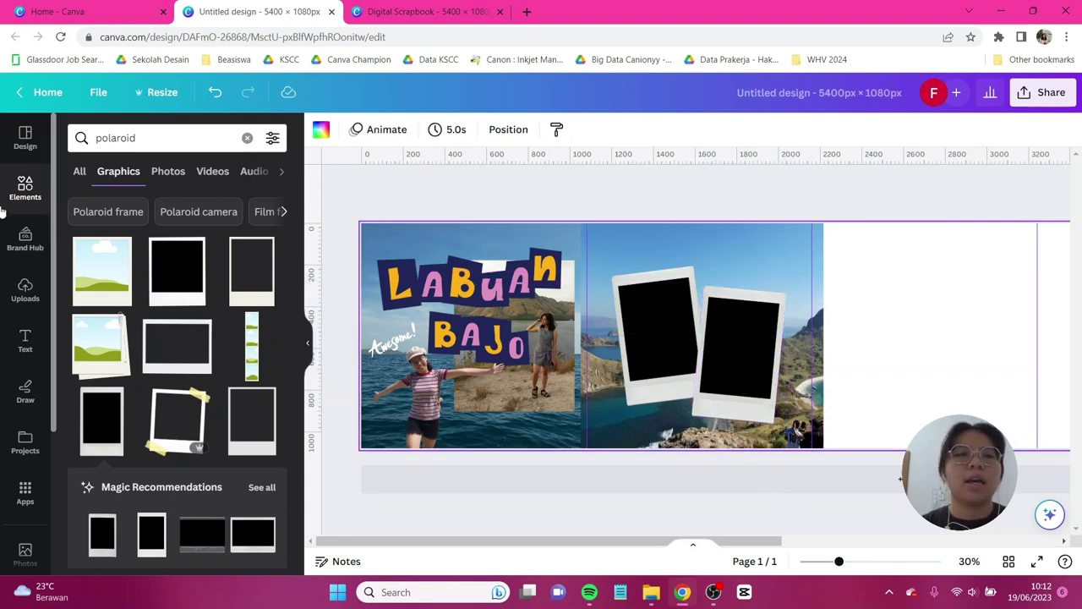
Add a single-image grid to the design from the elements library.
left_click(34, 186)
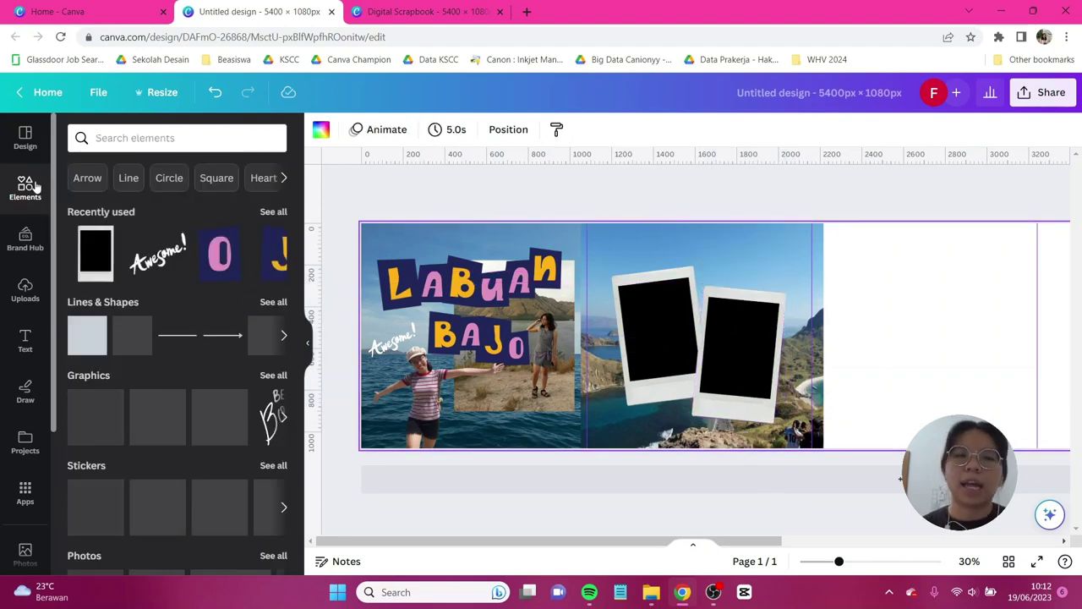
scroll(156, 308, "down", 9)
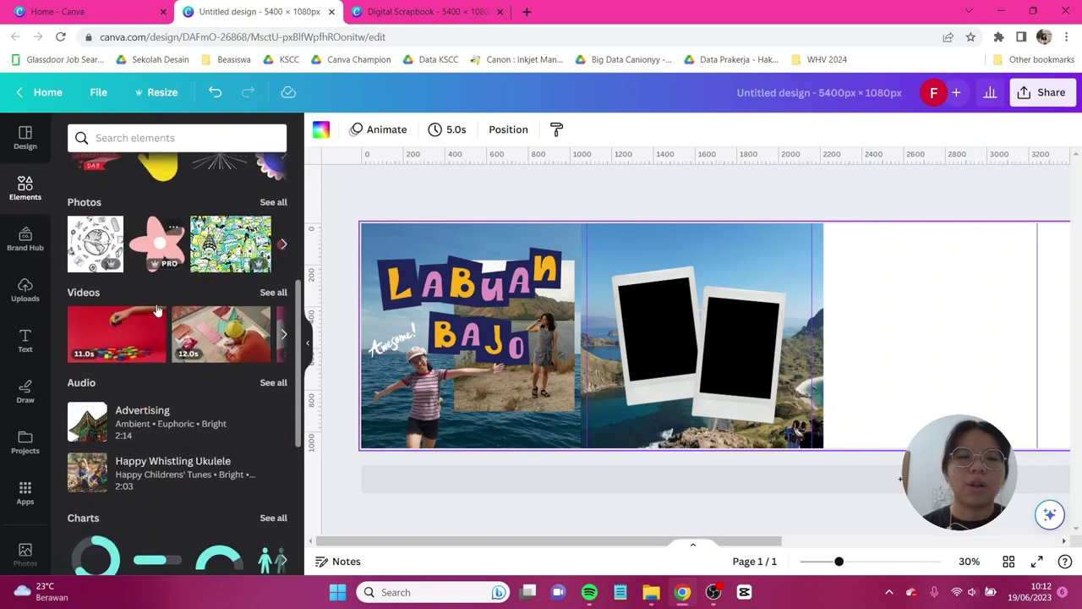
scroll(156, 310, "down", 2)
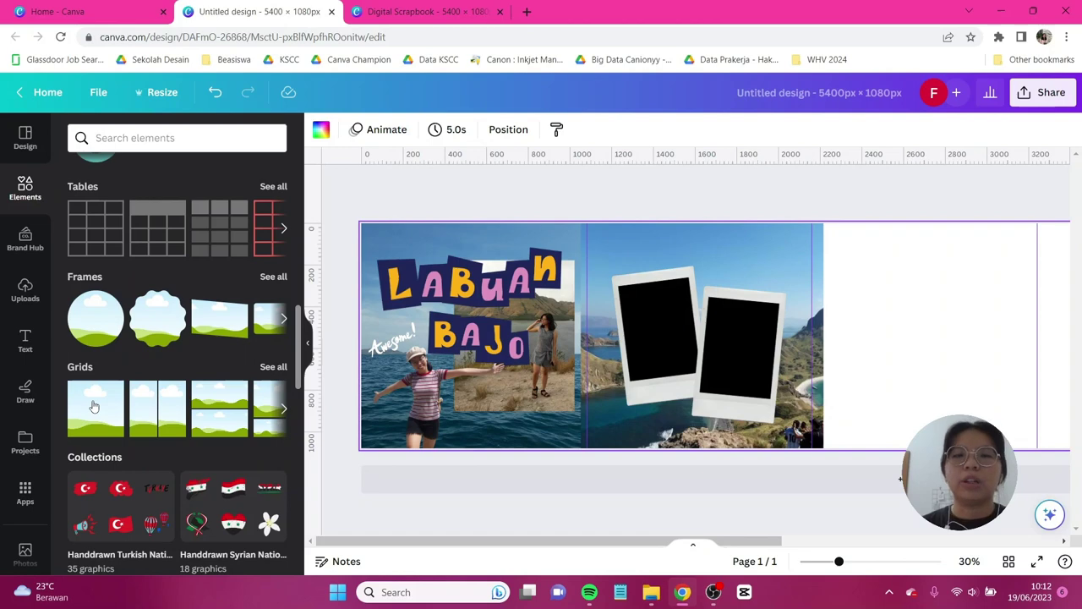
left_click(95, 407)
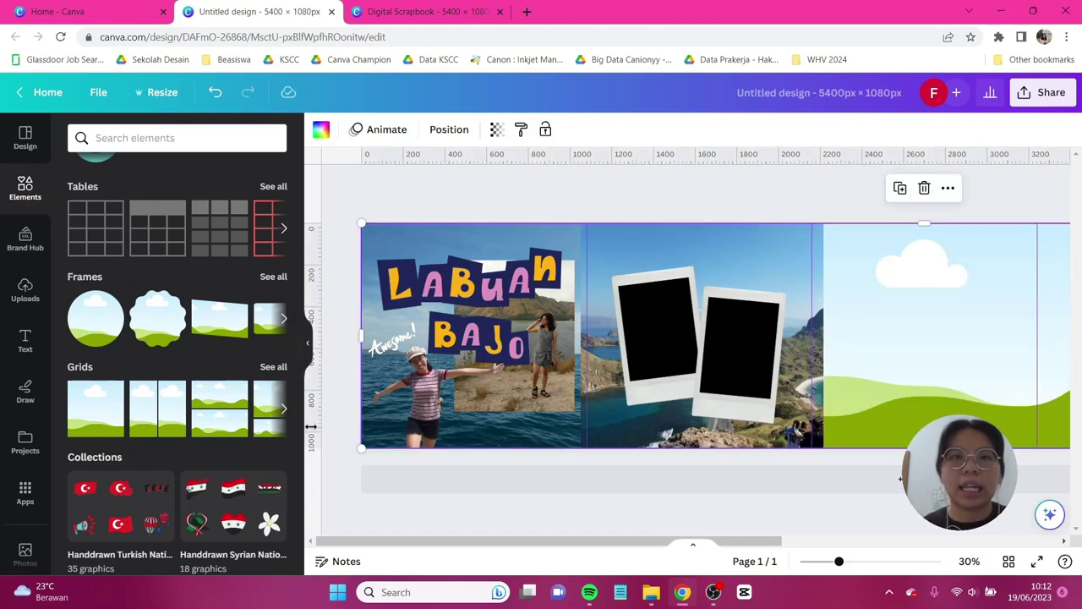
Shrink the grid to about 602 × 593 px and move it over the two polaroid frames on the second slide.
left_click_drag(358, 332, 913, 284)
scroll(906, 288, "down", 2)
scroll(905, 289, "down", 2)
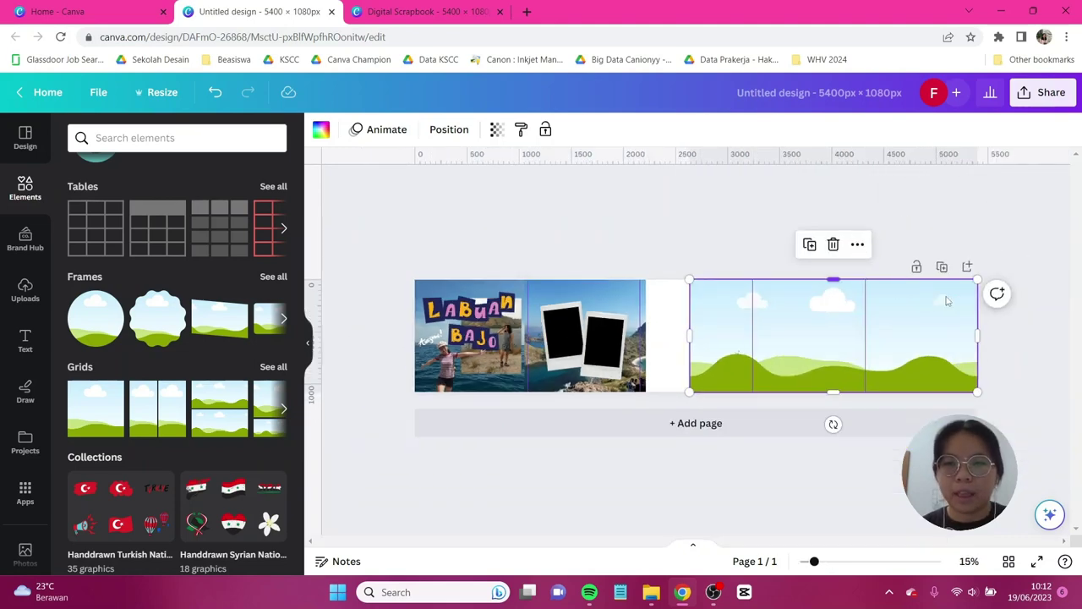
left_click_drag(977, 324, 689, 317)
left_click_drag(695, 280, 693, 322)
left_click_drag(703, 365, 596, 349)
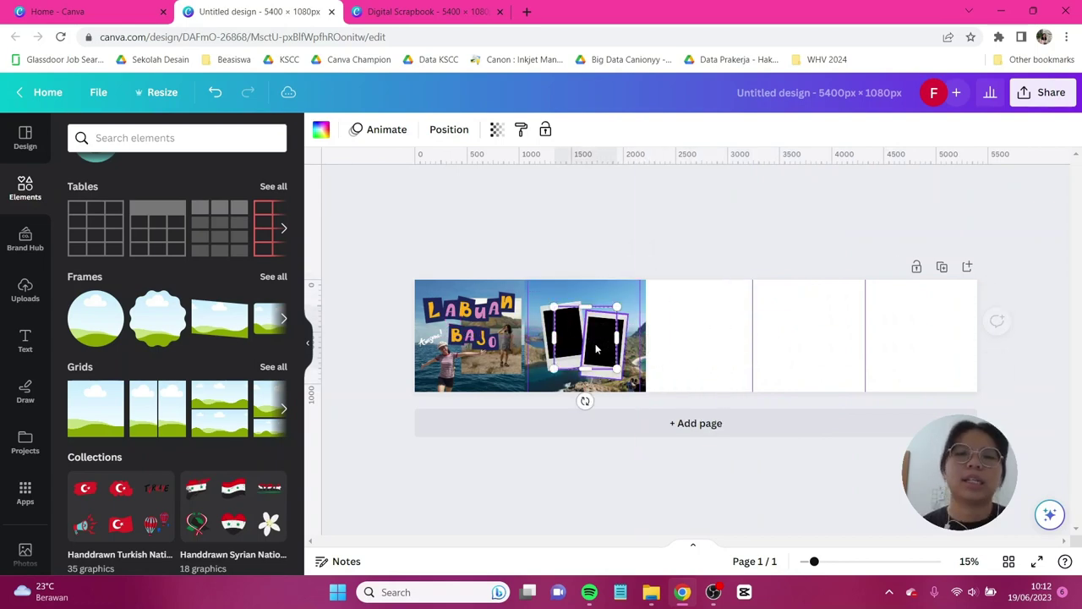
Bring the grid to the front and rotate it to -7.5° to match the tilt of the first polaroid.
left_click(454, 132)
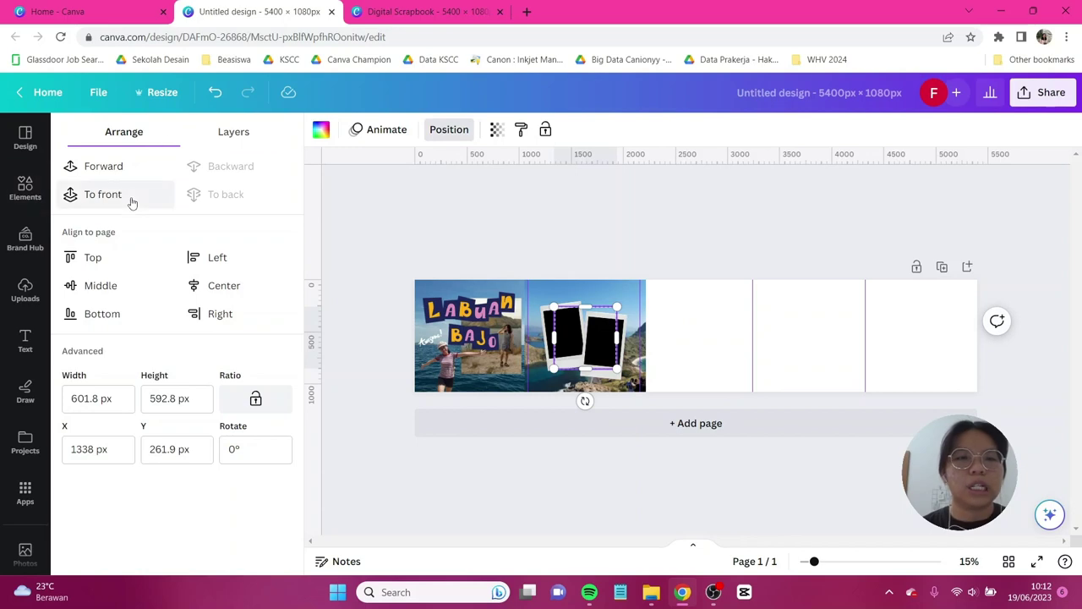
left_click(128, 199)
scroll(609, 253, "up", 4)
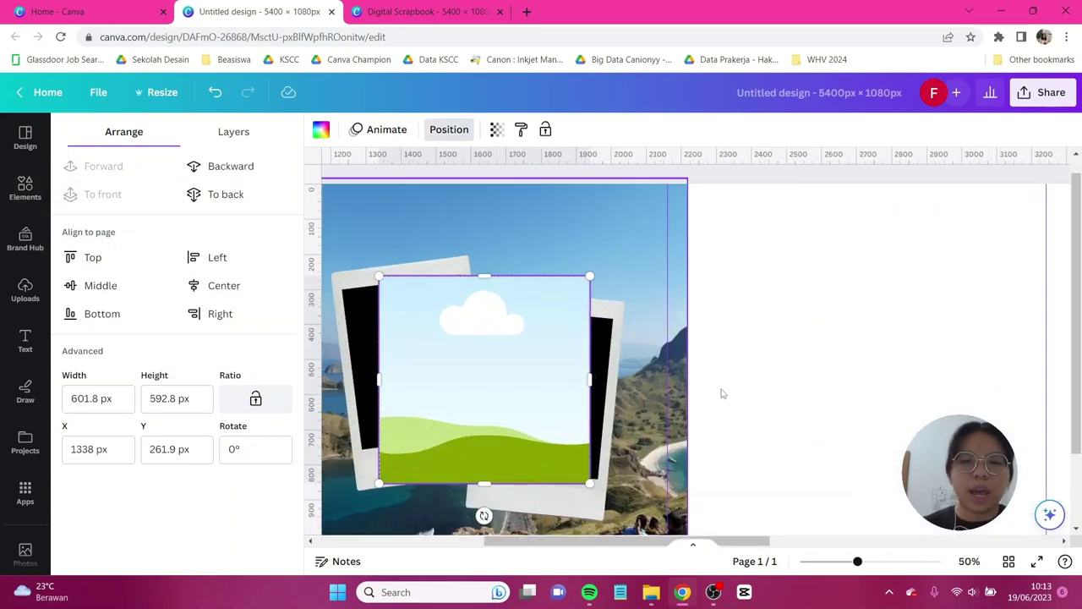
left_click_drag(759, 541, 650, 541)
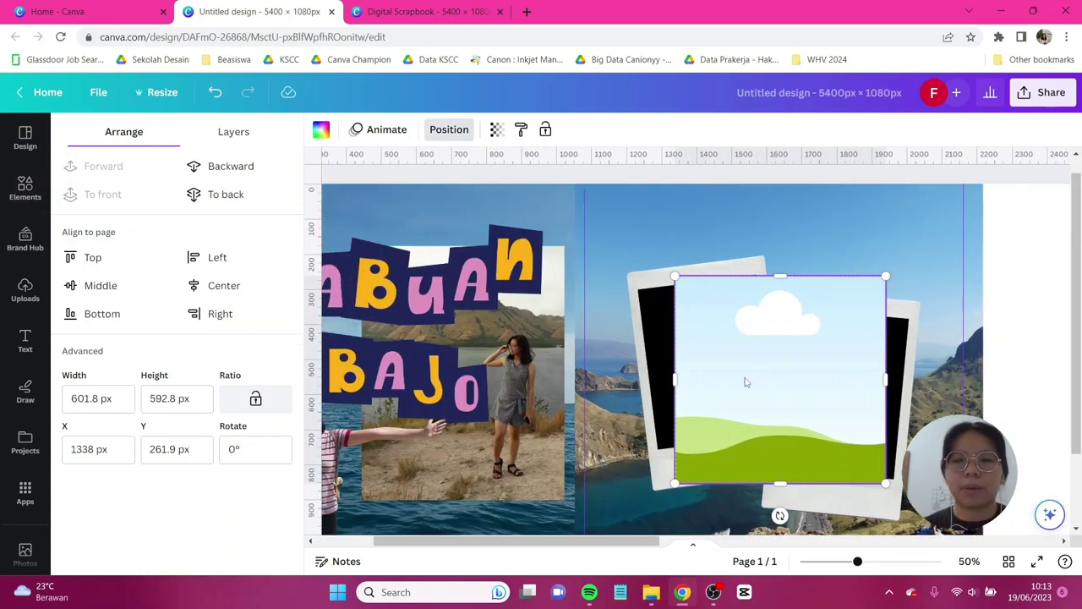
left_click_drag(748, 360, 698, 361)
left_click_drag(742, 515, 771, 542)
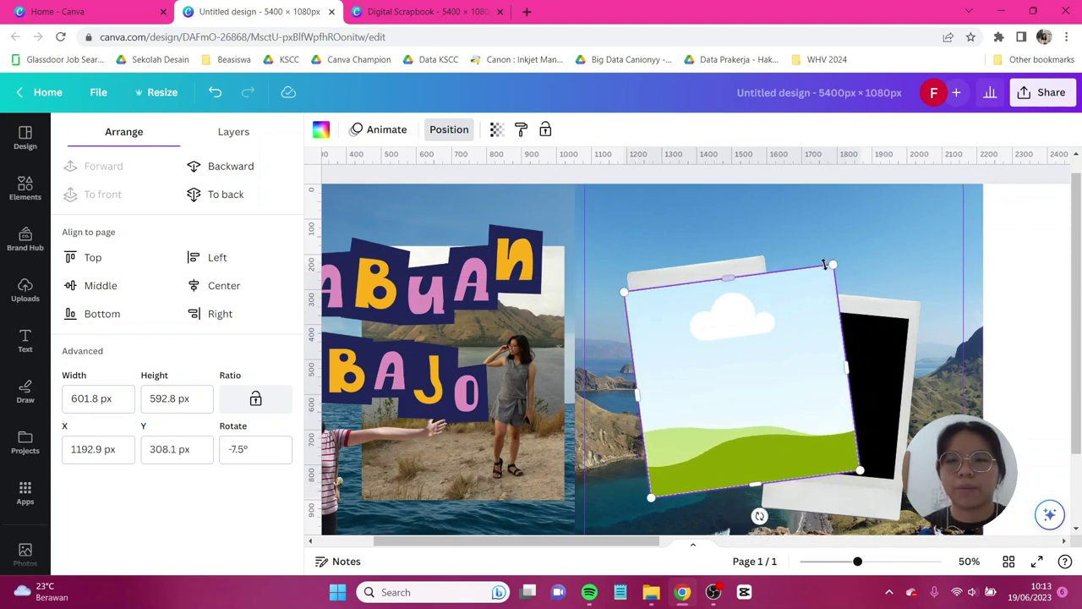
Resize and reposition the grid to cover the first polaroid's black window, about 346 × 490 px.
left_click_drag(856, 491, 776, 418)
left_click_drag(697, 330, 698, 317)
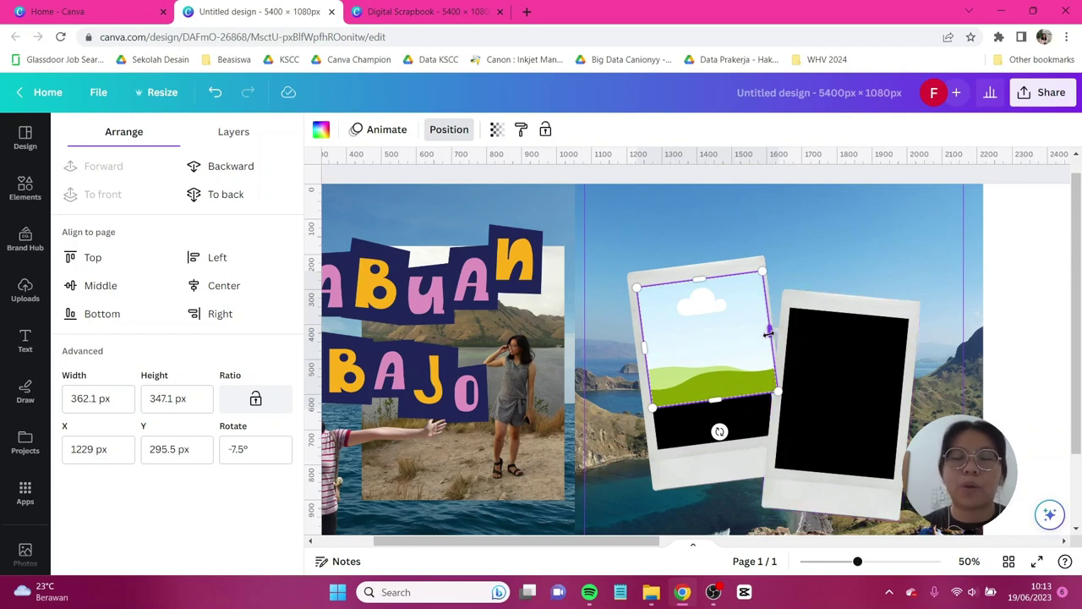
left_click_drag(767, 334, 755, 331)
left_click_drag(708, 394, 709, 413)
left_click_drag(698, 353, 703, 386)
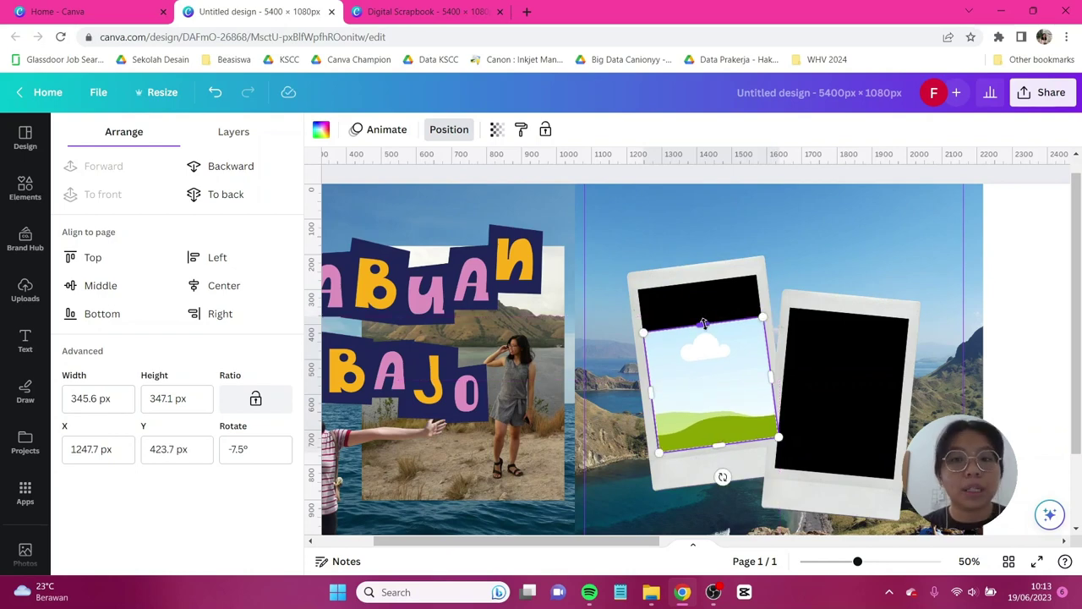
left_click_drag(703, 324, 695, 273)
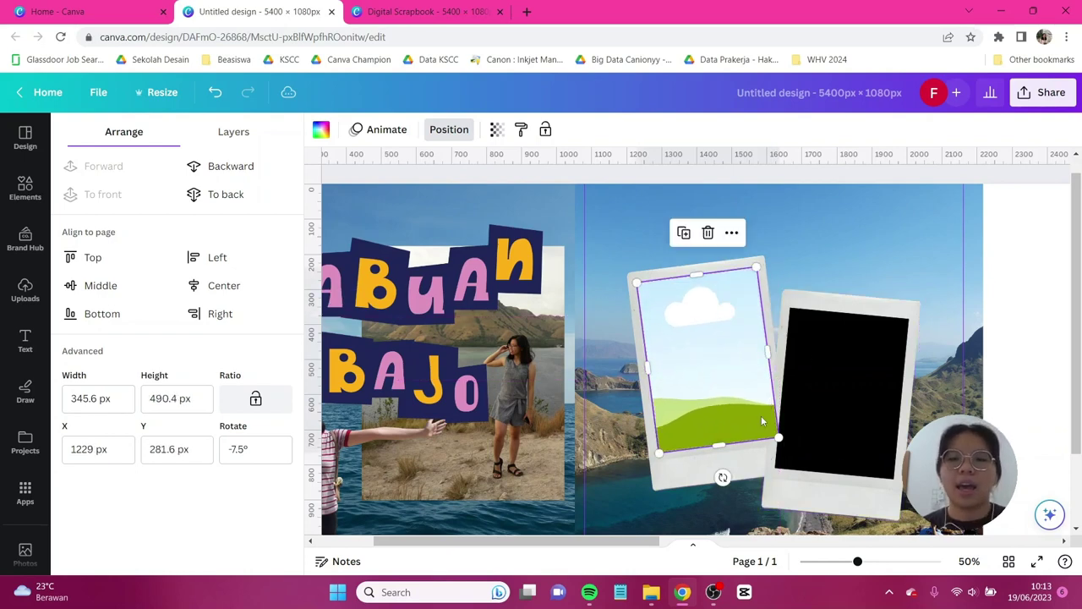
key("Escape")
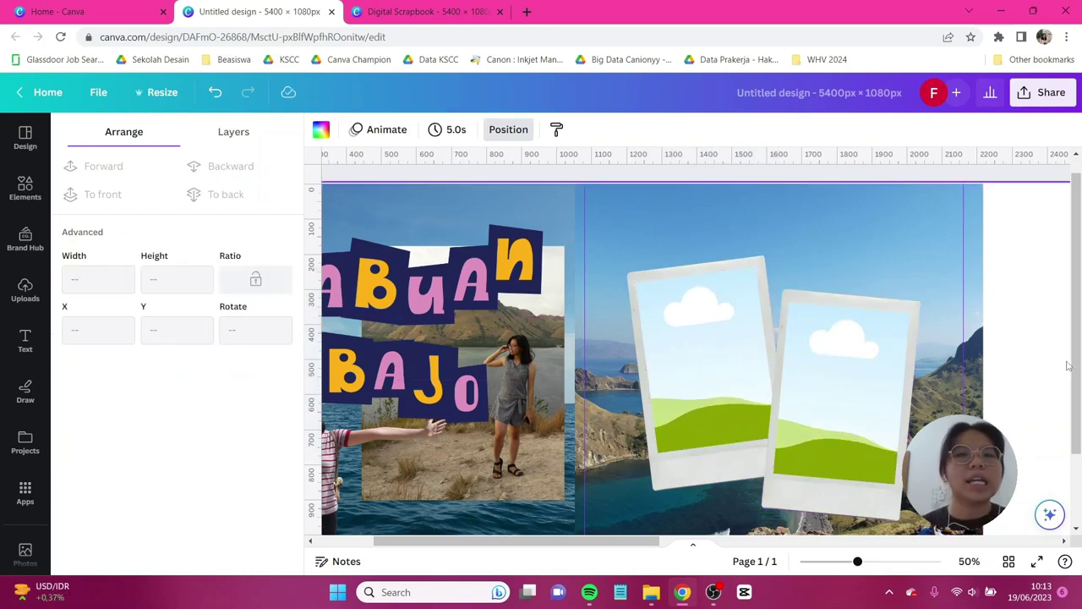
Fill the second polaroid's grid with the uploaded photo of the woman in a hat on the boardwalk and centre her in the crop.
left_click(30, 295)
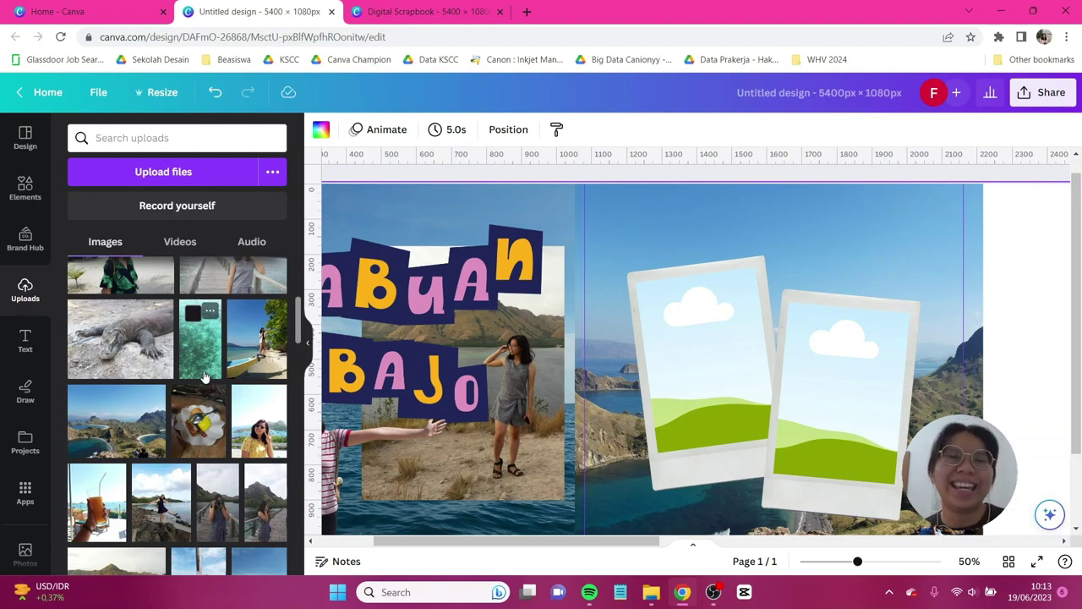
scroll(180, 443, "up", 2)
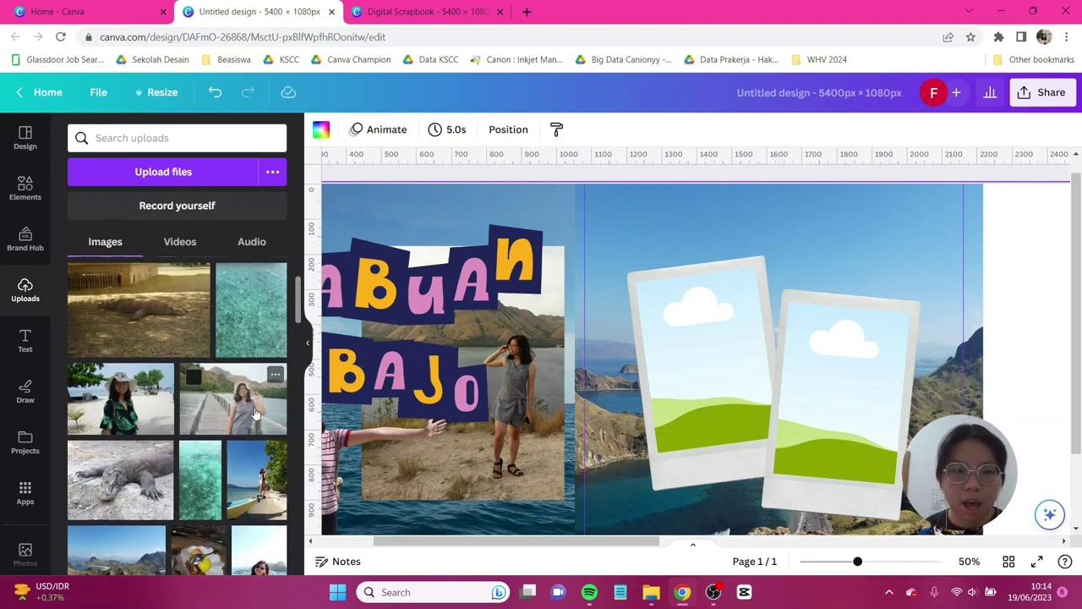
left_click_drag(250, 412, 830, 375)
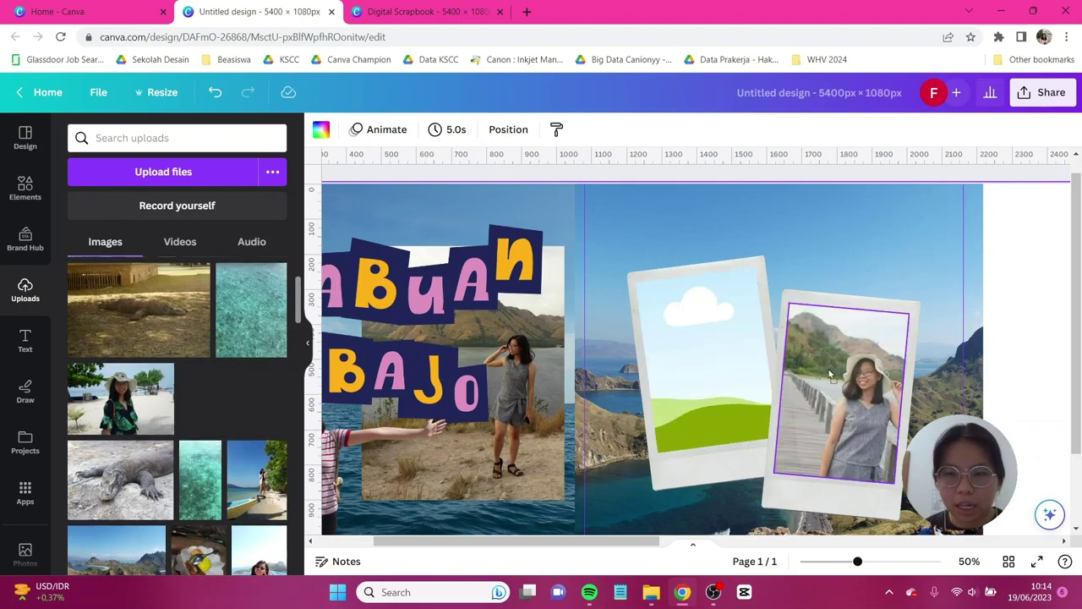
double_click(873, 383)
left_click_drag(874, 383, 846, 395)
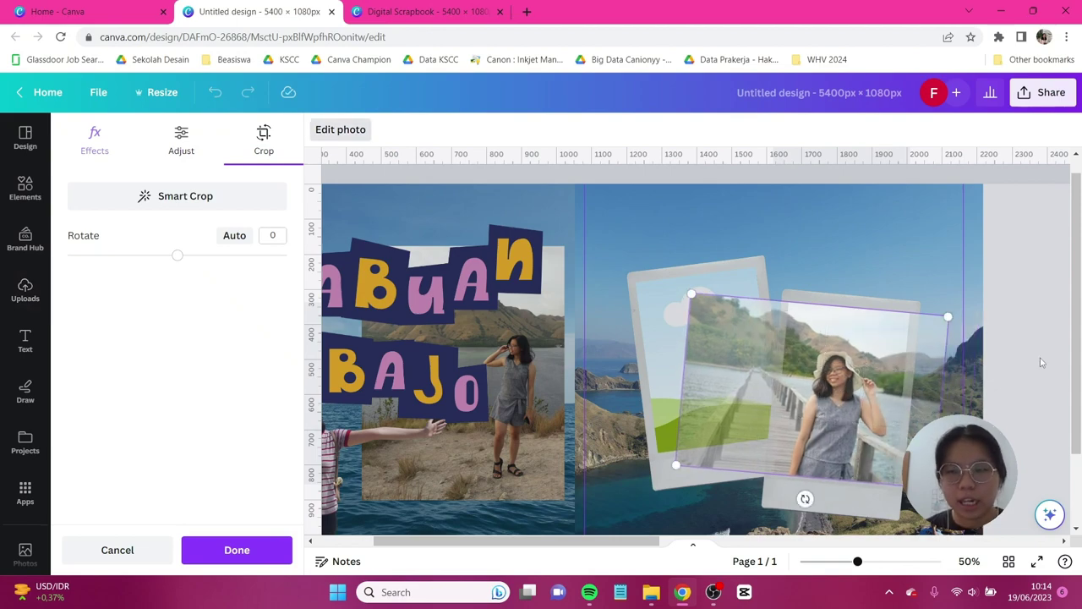
key("Return")
Fill the first polaroid's grid with the uploaded photo of the woman holding a camera.
scroll(164, 377, "down", 2)
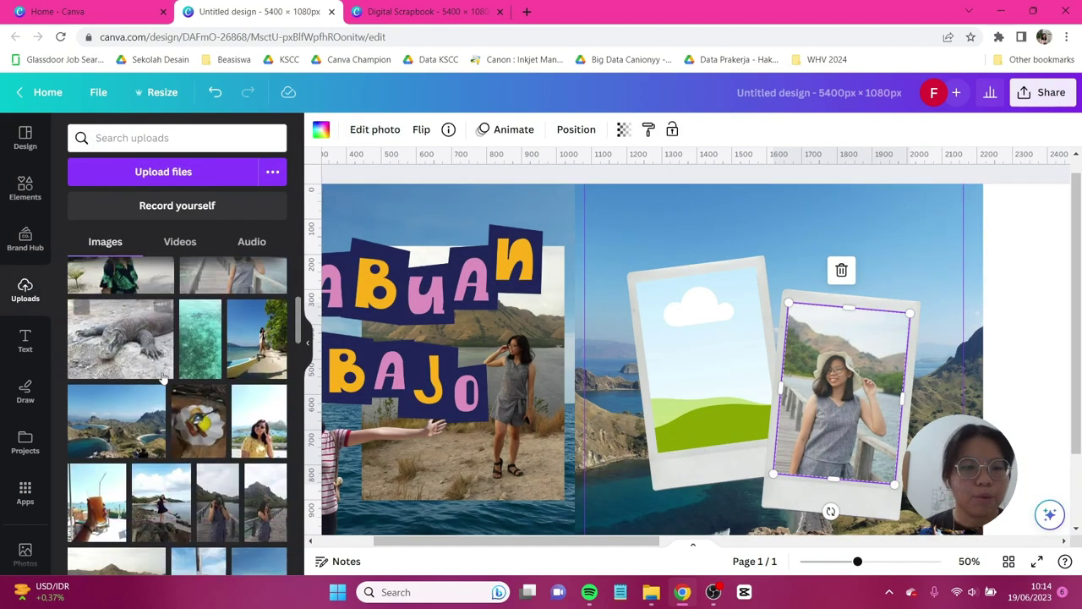
scroll(163, 378, "down", 3)
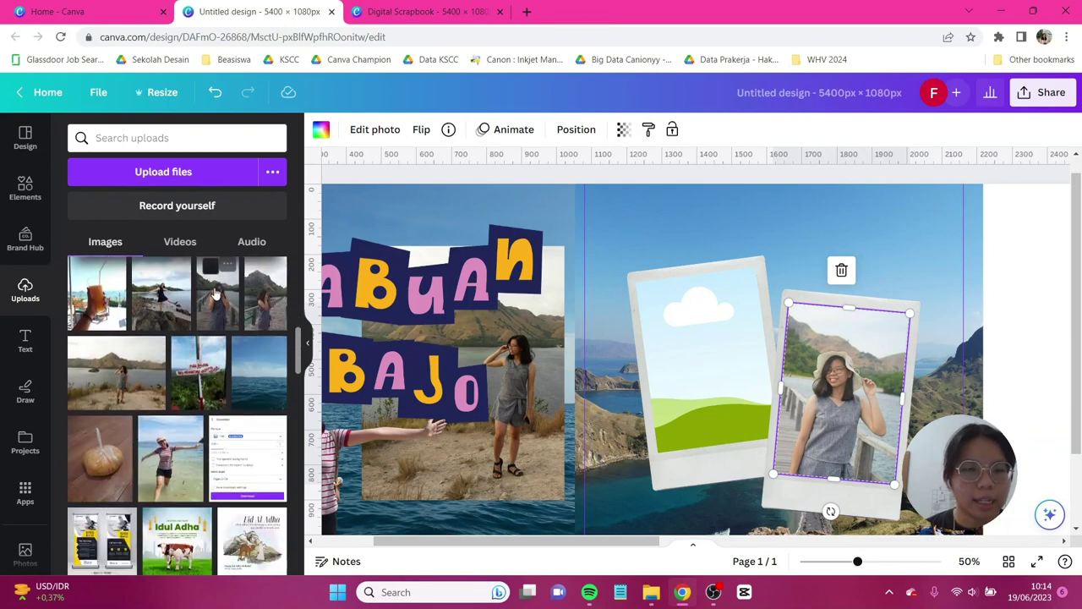
left_click_drag(216, 291, 670, 335)
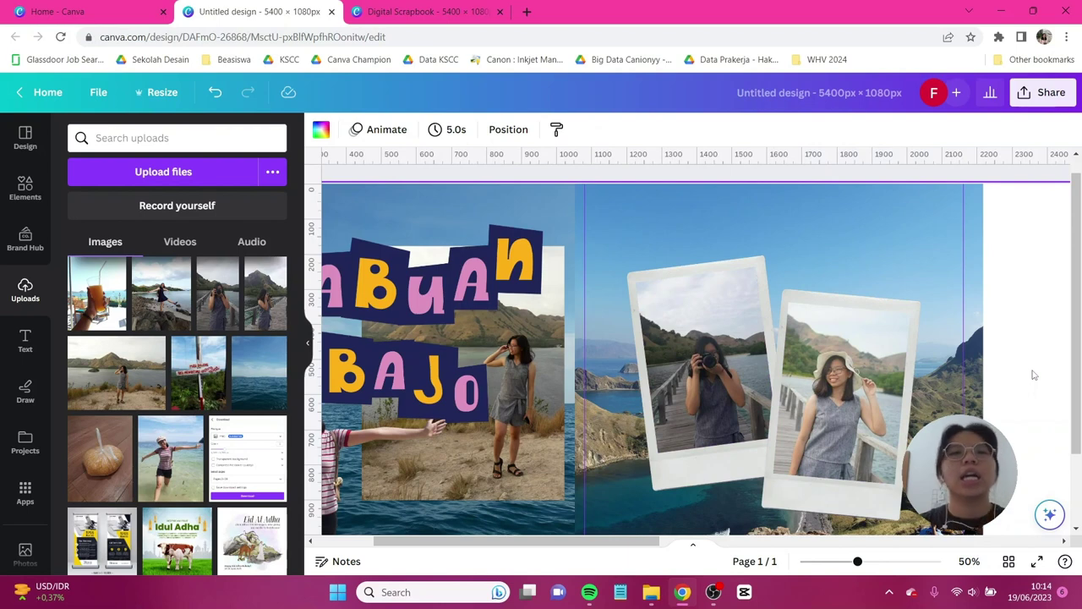
Review the available white balance, light, color and texture adjustments for the second polaroid's photo.
left_click(881, 407)
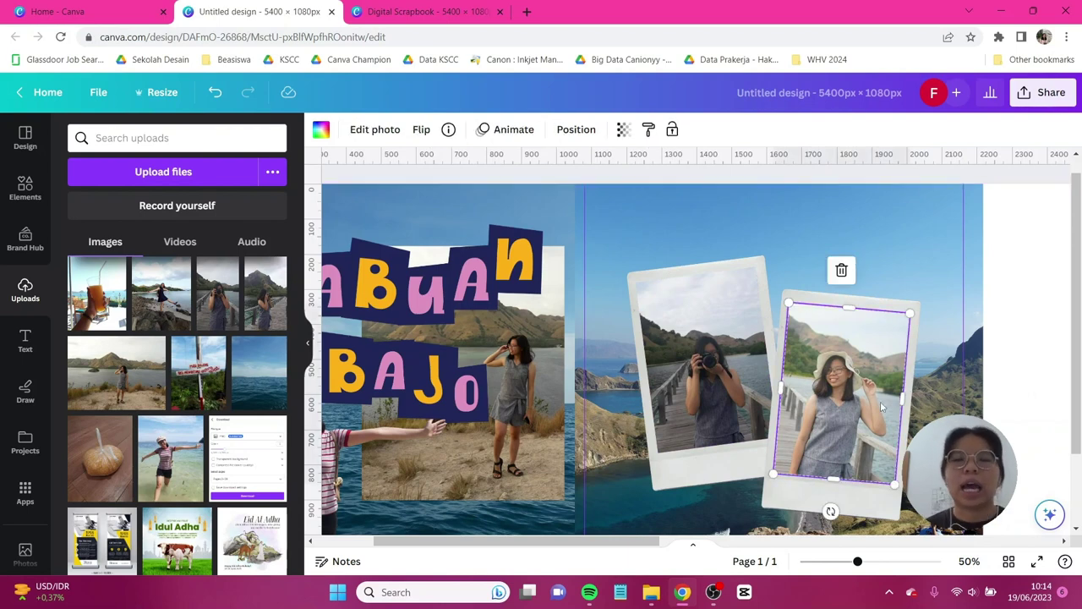
left_click(736, 363)
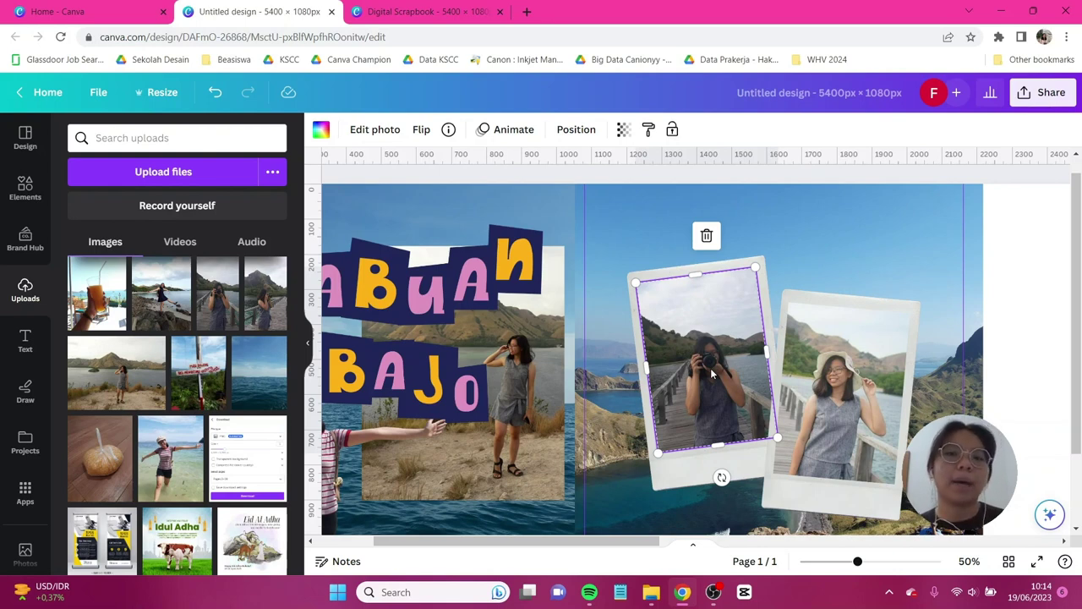
left_click(833, 403)
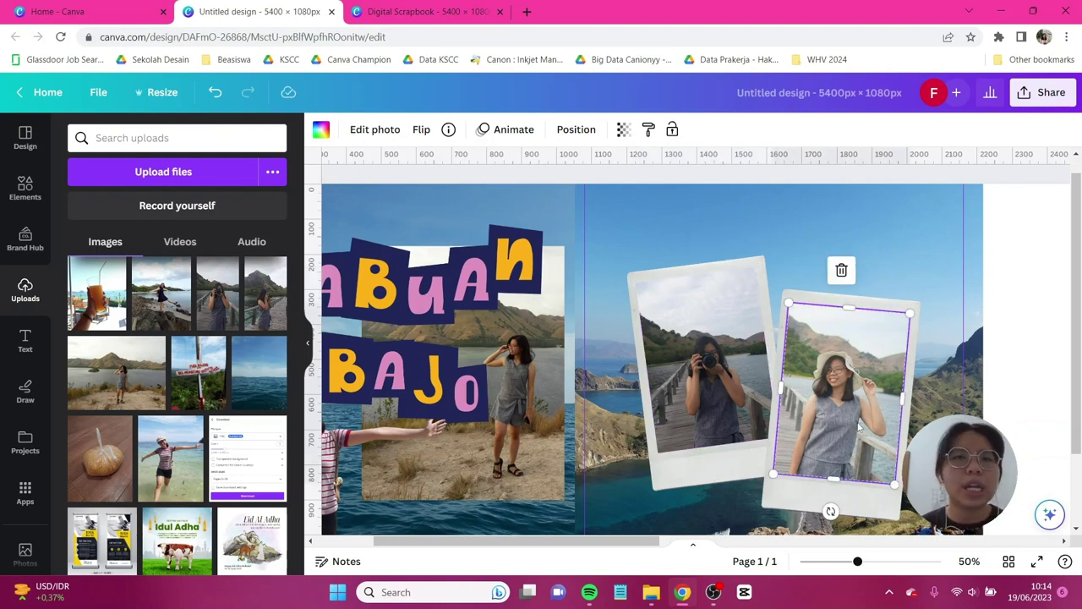
left_click(358, 129)
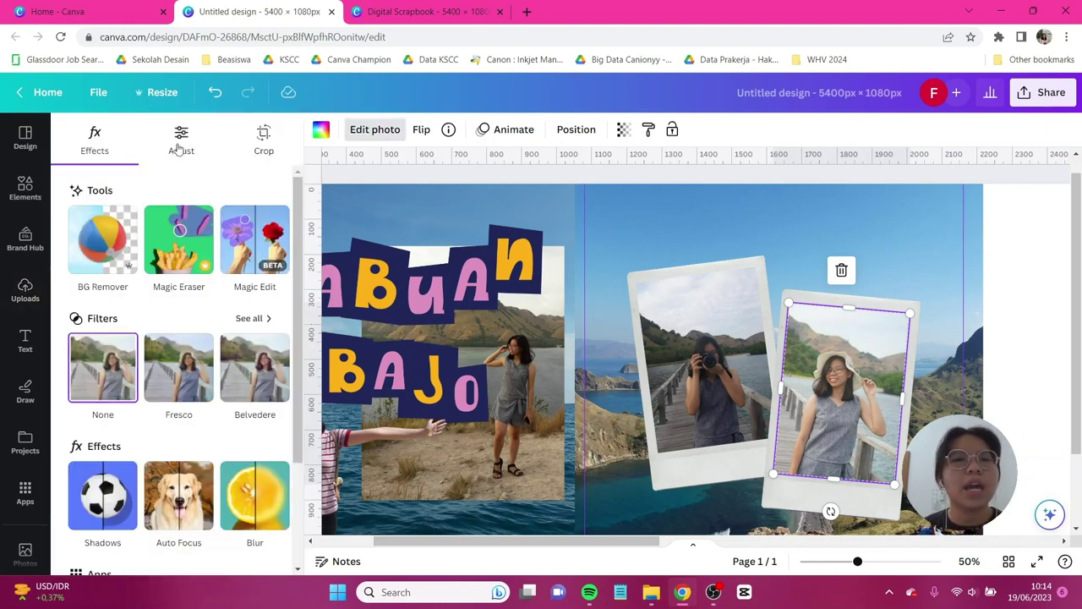
left_click(178, 148)
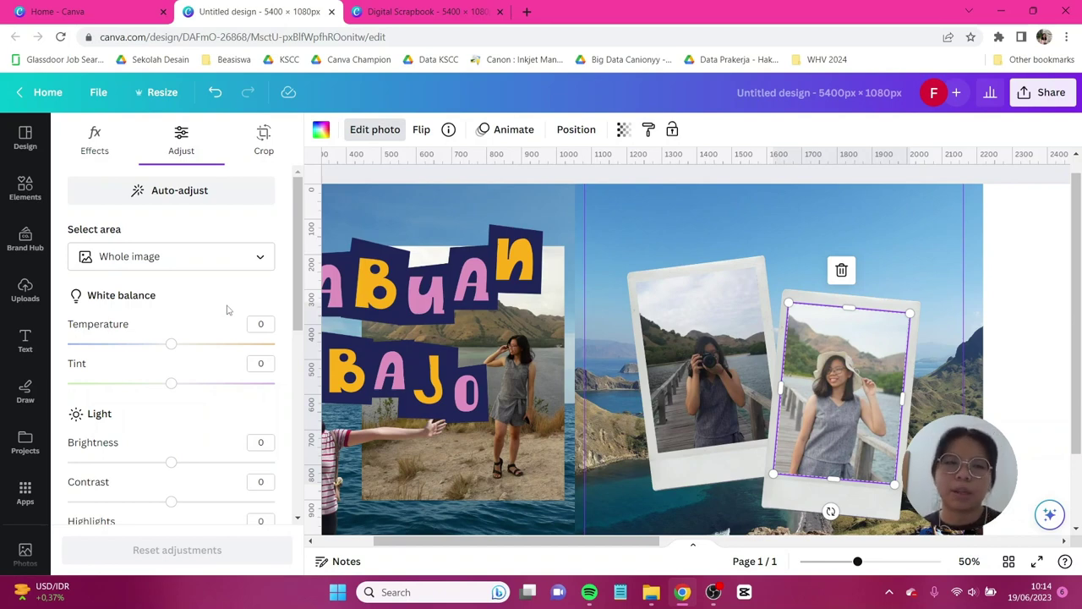
scroll(226, 310, "down", 3)
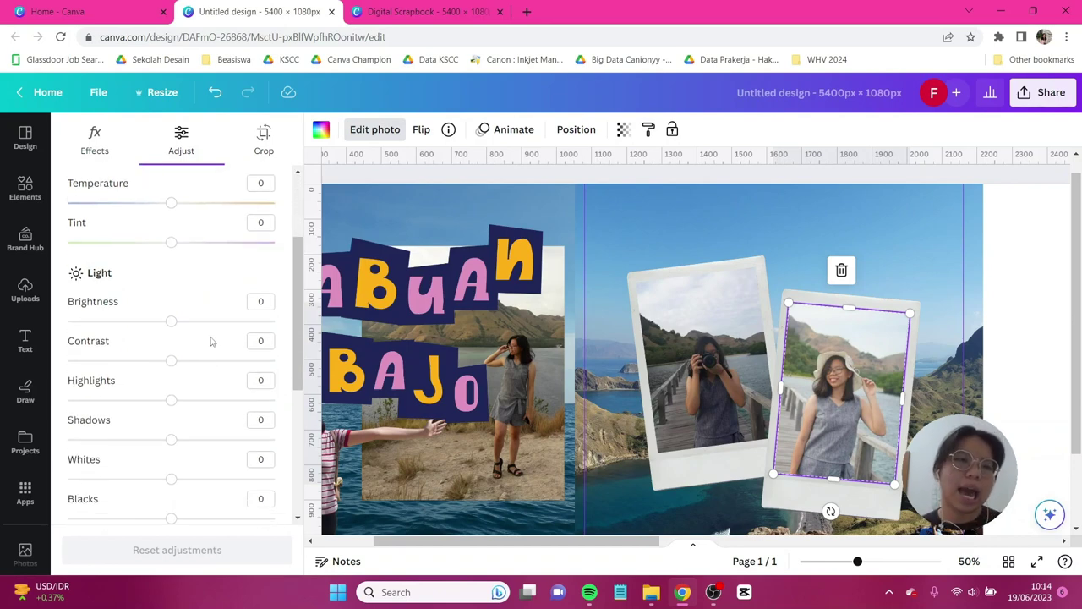
scroll(211, 337, "down", 3)
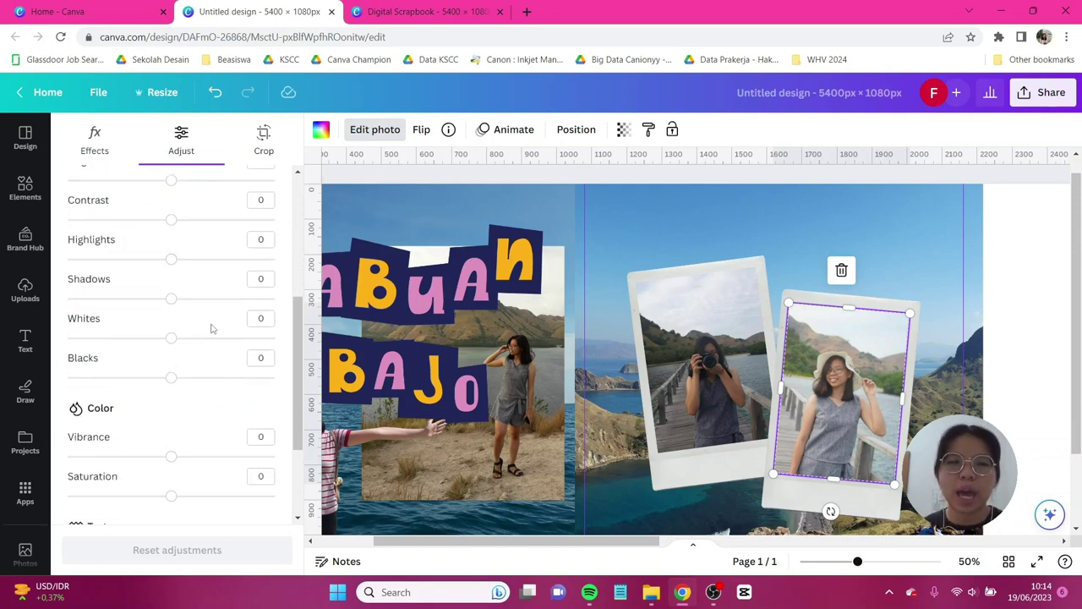
scroll(211, 328, "down", 3)
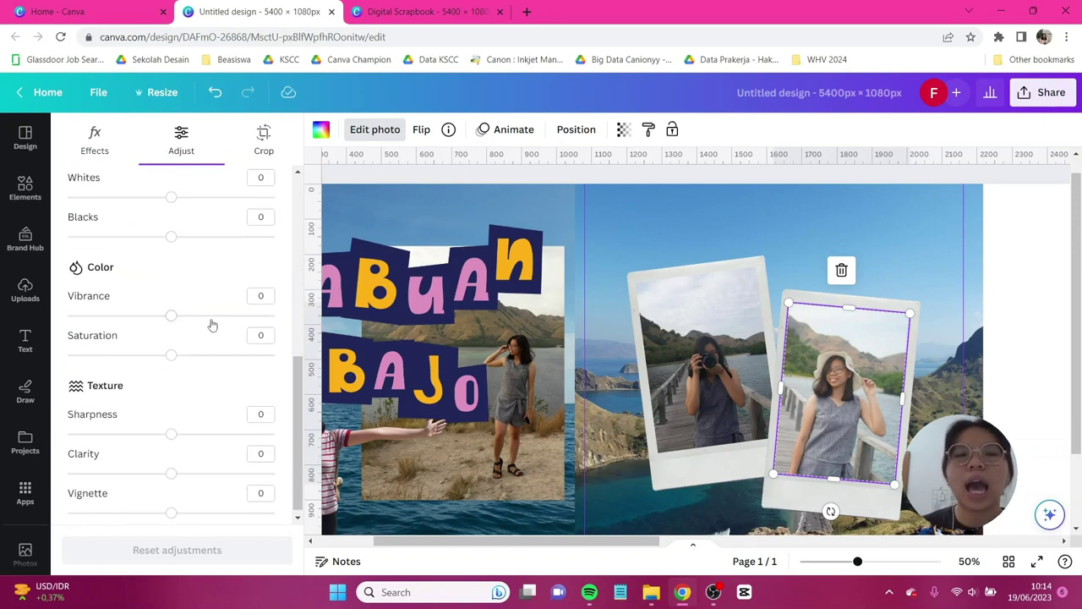
scroll(212, 324, "down", 1)
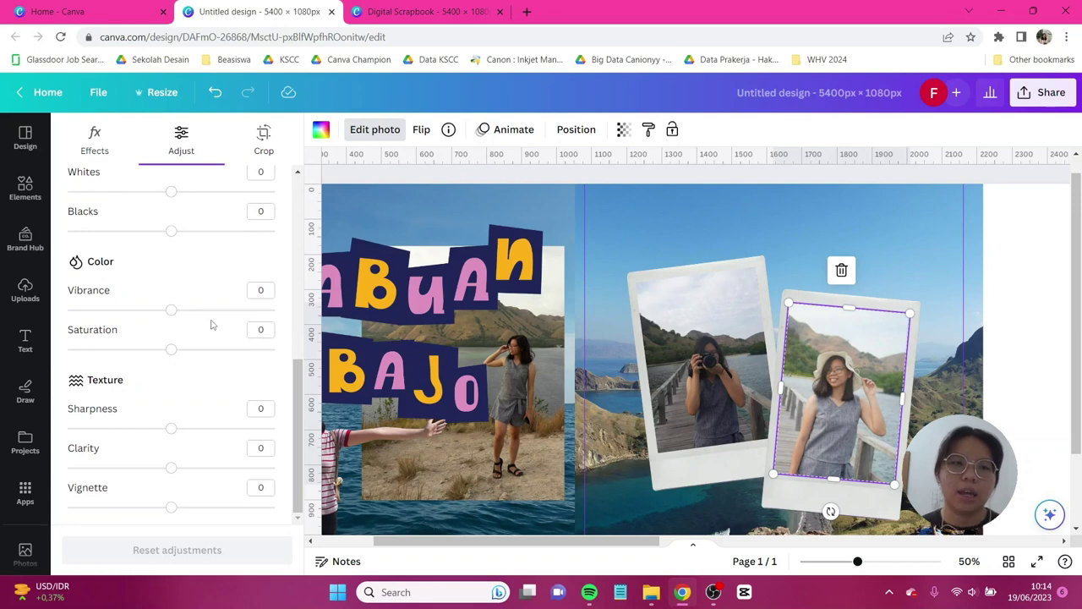
scroll(210, 323, "up", 4)
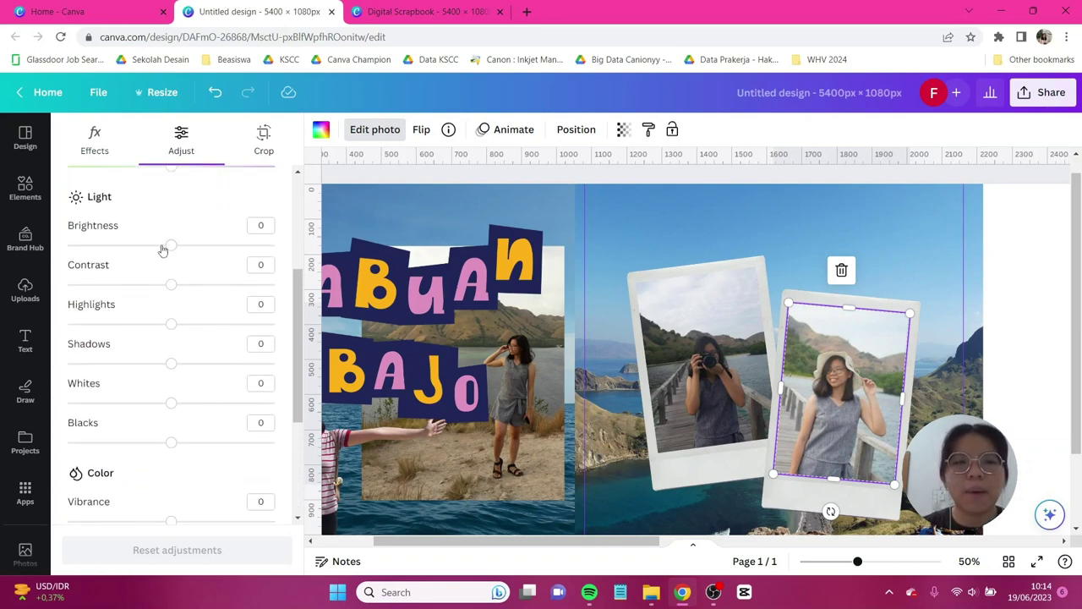
Set the second polaroid's photo to brightness -11, contrast 4, highlights 9 and shadows 17.
left_click_drag(167, 248, 160, 246)
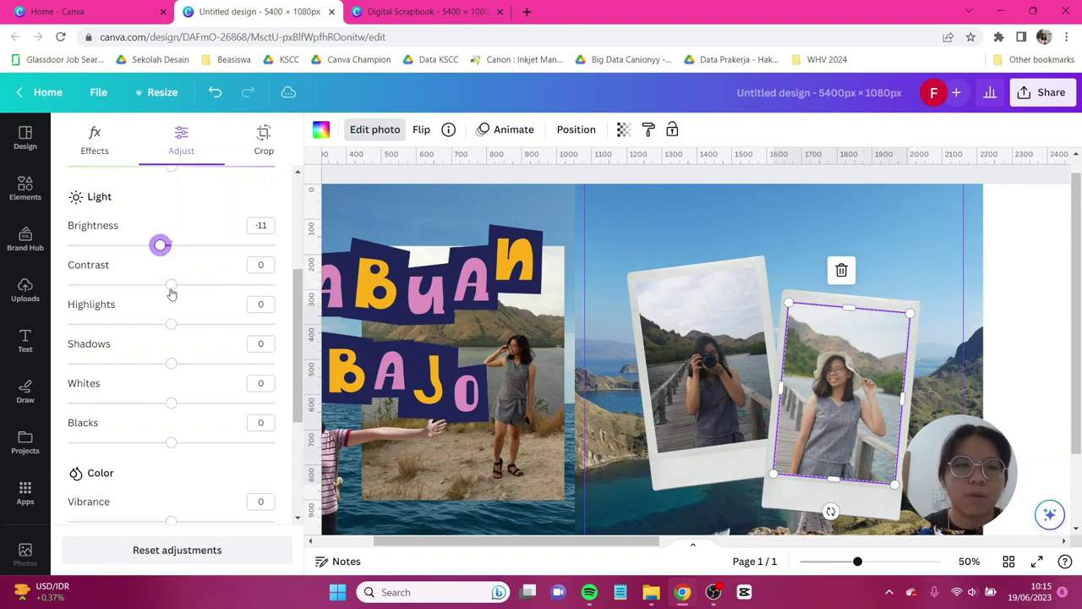
left_click_drag(171, 286, 175, 285)
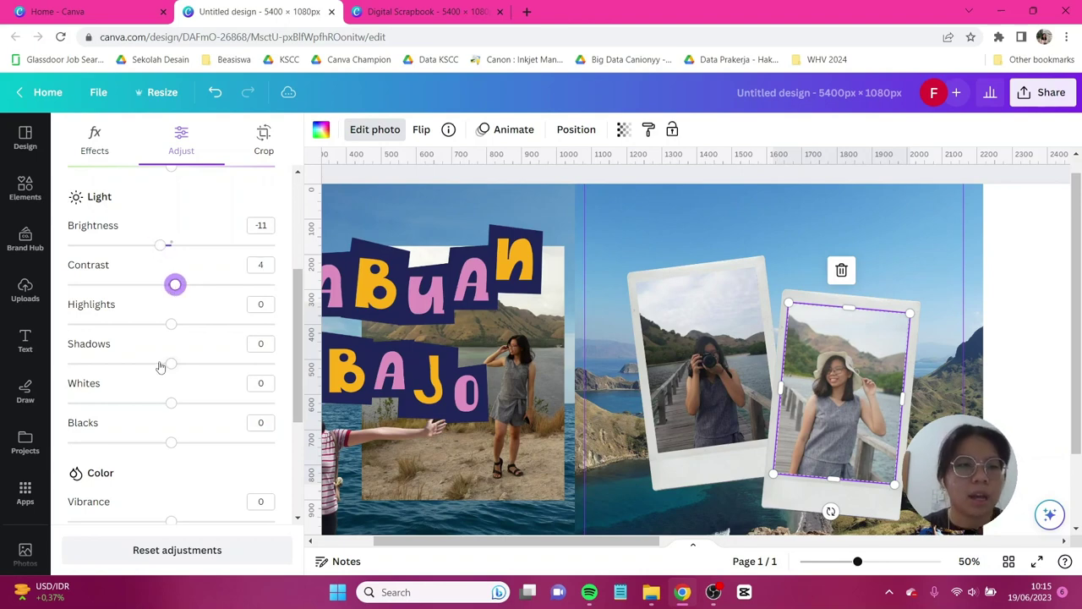
left_click_drag(170, 364, 191, 363)
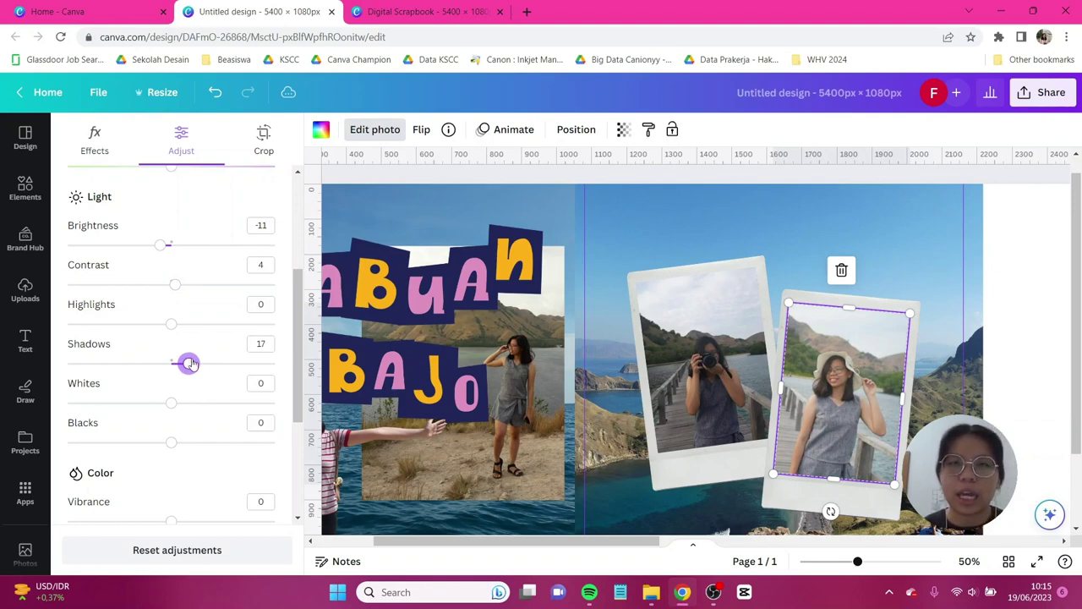
left_click_drag(191, 363, 189, 364)
mouse_move(172, 323)
left_mouse_down()
mouse_move(85, 322)
mouse_move(178, 324)
left_mouse_up()
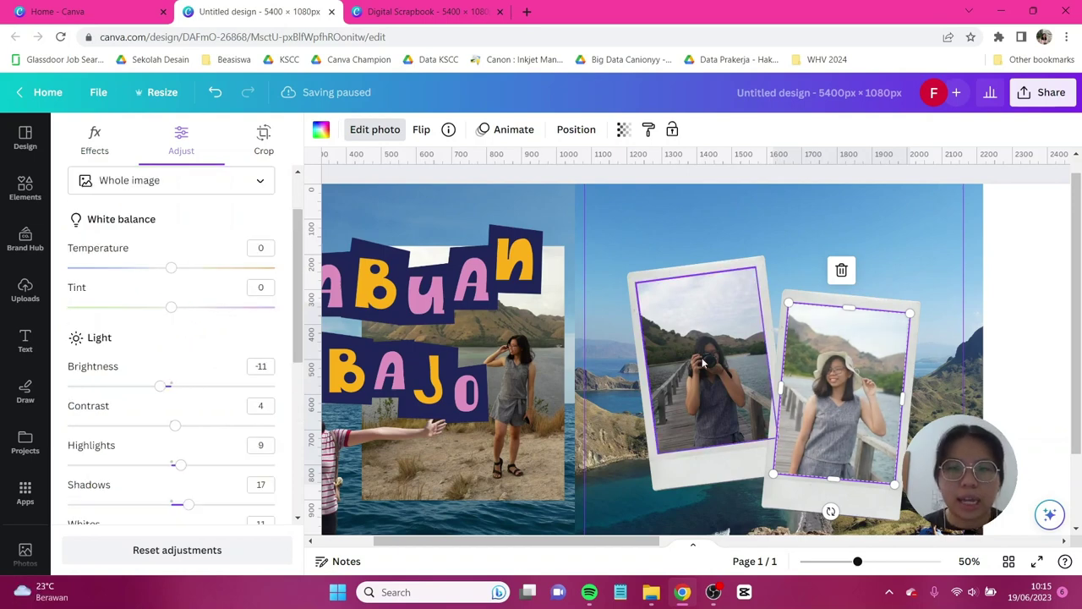
Brighten the first polaroid's camera photo by adjusting its brightness, contrast, highlights, shadows and whites.
left_click(703, 362)
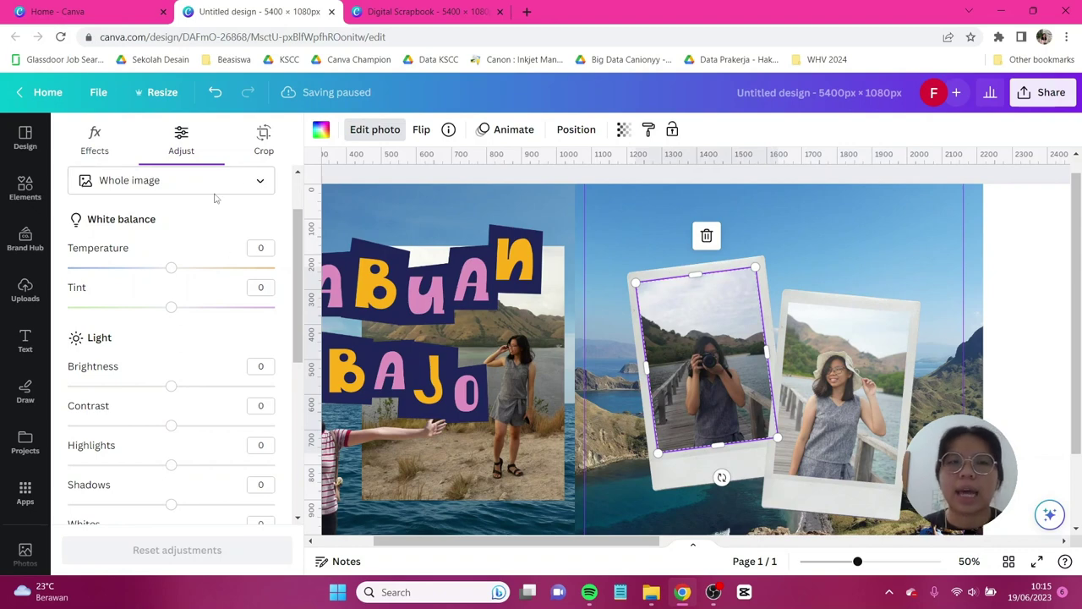
scroll(207, 271, "down", 2)
left_click_drag(171, 246, 152, 284)
left_click_drag(171, 324, 196, 362)
left_click_drag(171, 402, 183, 402)
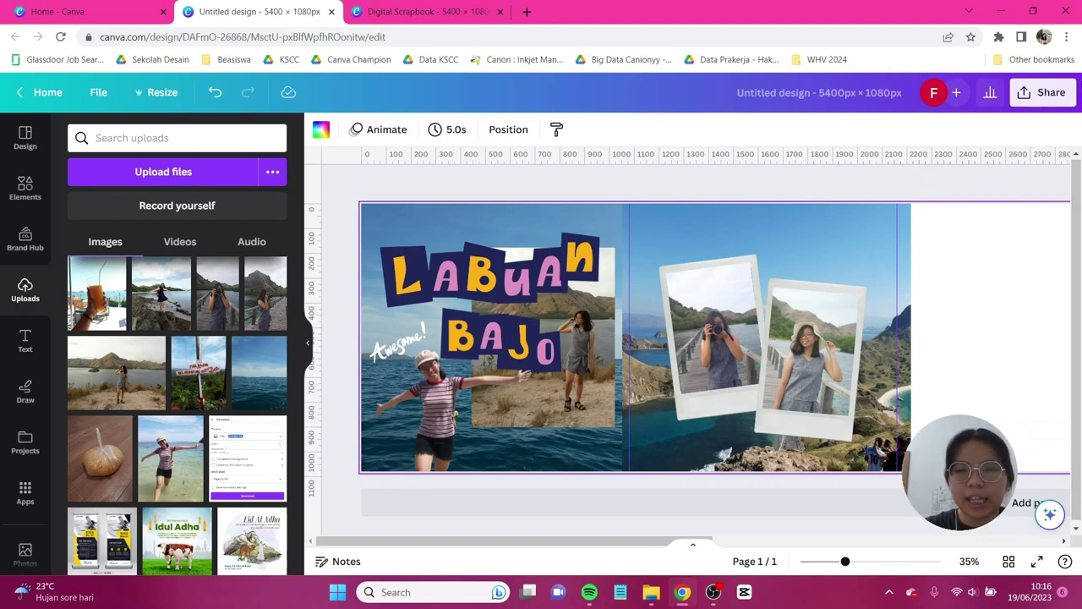
Add the uploaded photo of the tied plastic food bag to the design and remove its background.
left_click(93, 472)
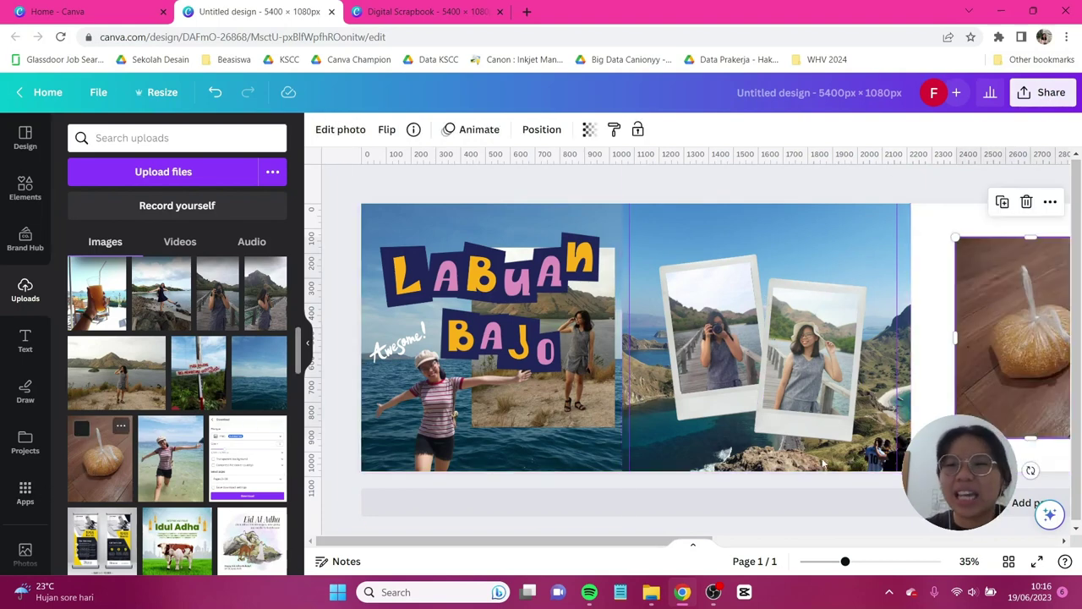
left_click_drag(1009, 321, 930, 288)
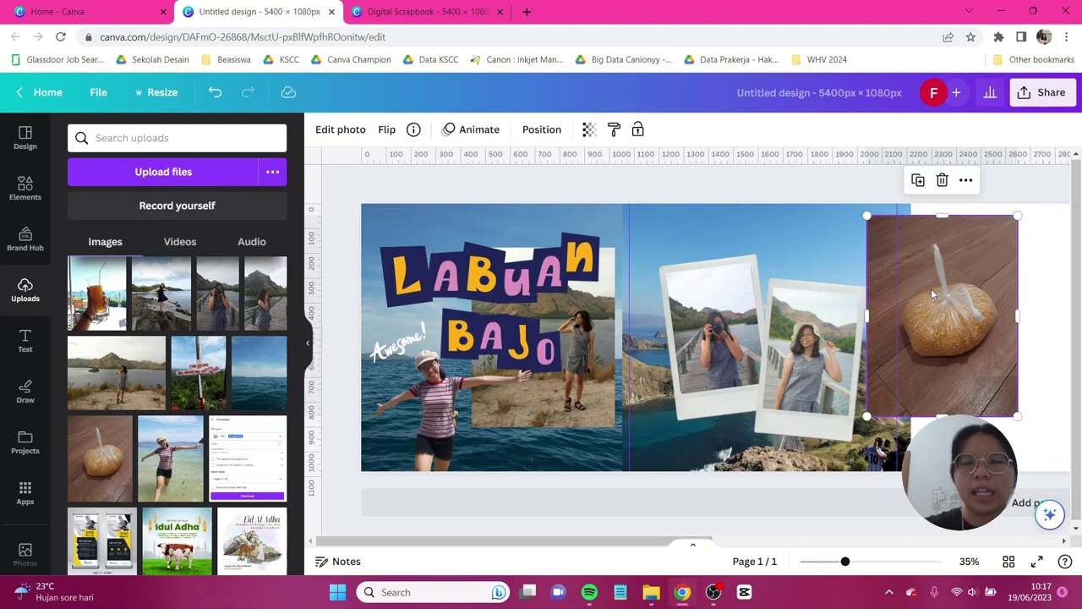
left_click(338, 131)
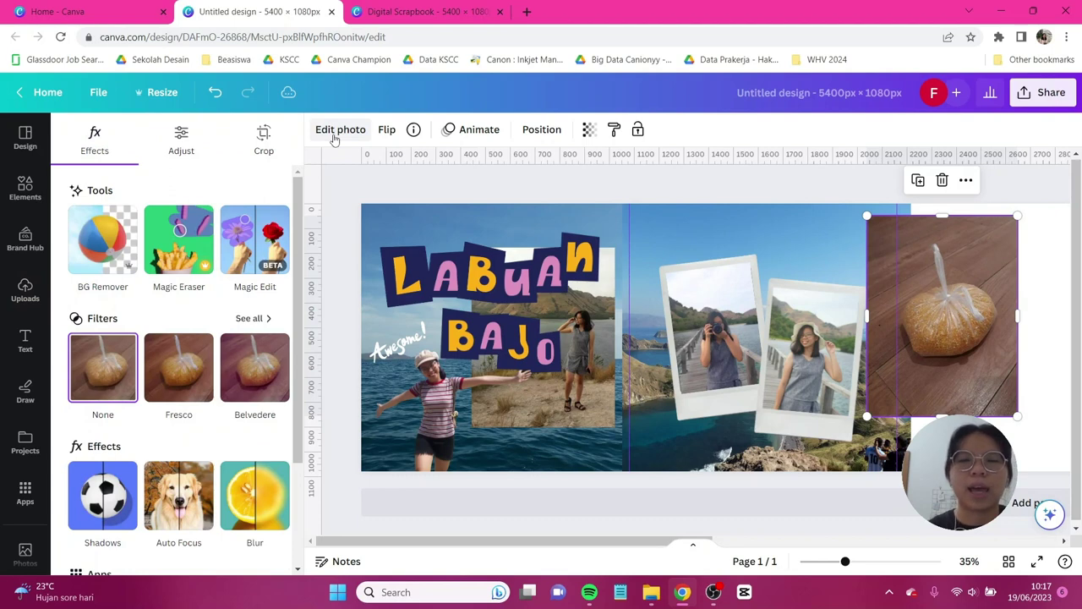
left_click(90, 239)
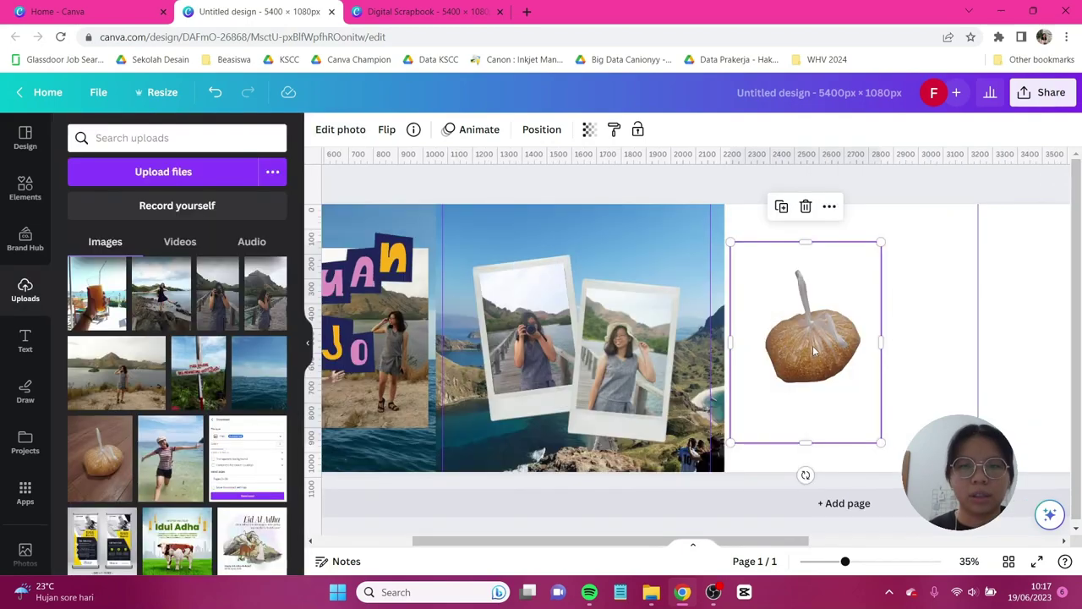
Shrink the food bag cutout and place it in the sky above the second polaroid on the second slide.
left_click_drag(813, 345, 626, 254)
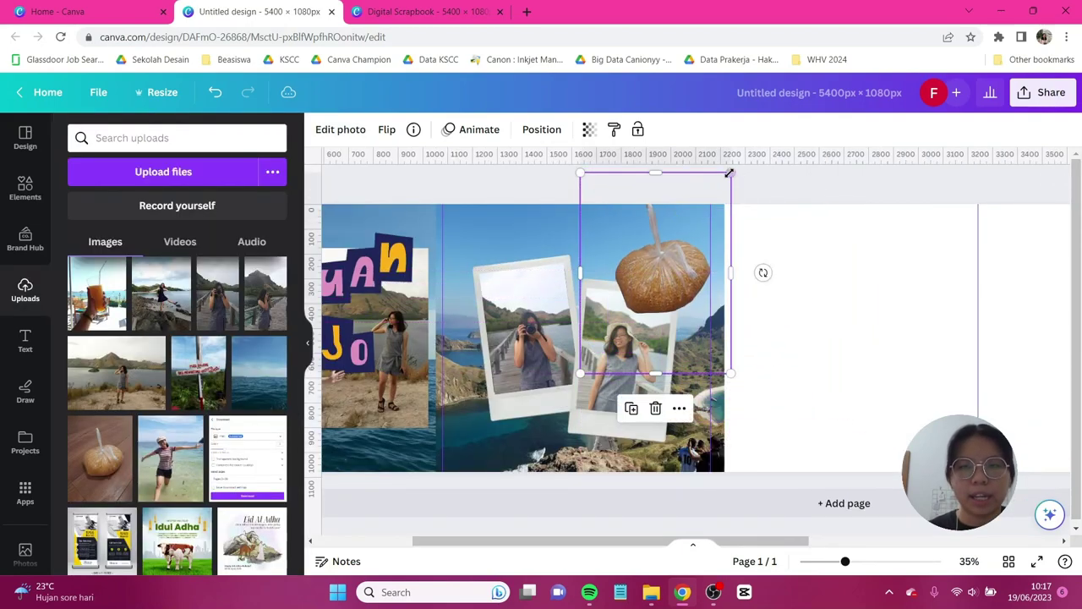
left_click_drag(730, 172, 654, 275)
left_click_drag(605, 347, 660, 291)
left_click_drag(628, 232, 608, 207)
Set the food bag cutout's temperature to 18, brightness 30, contrast 18, highlights 20, shadows 15 and whites 3.
left_click(340, 129)
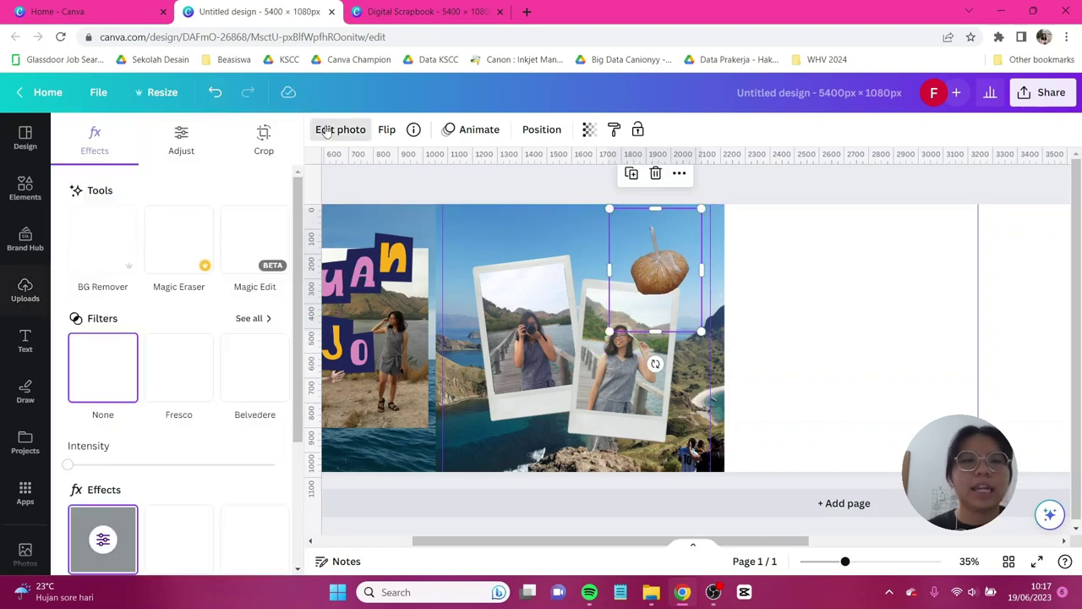
left_click(178, 144)
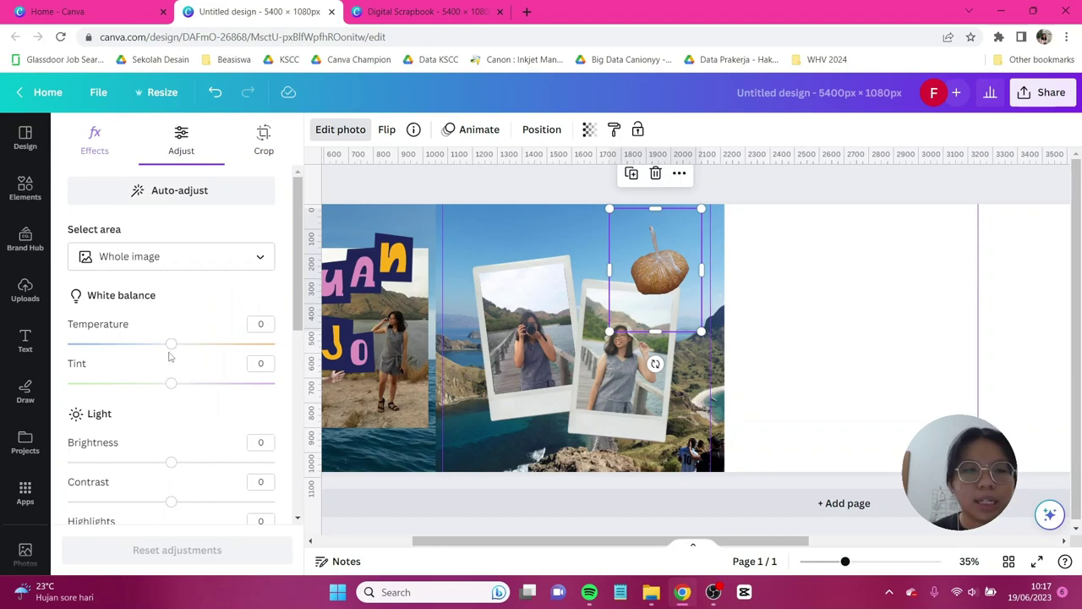
left_click_drag(173, 346, 203, 326)
scroll(186, 359, "down", 2)
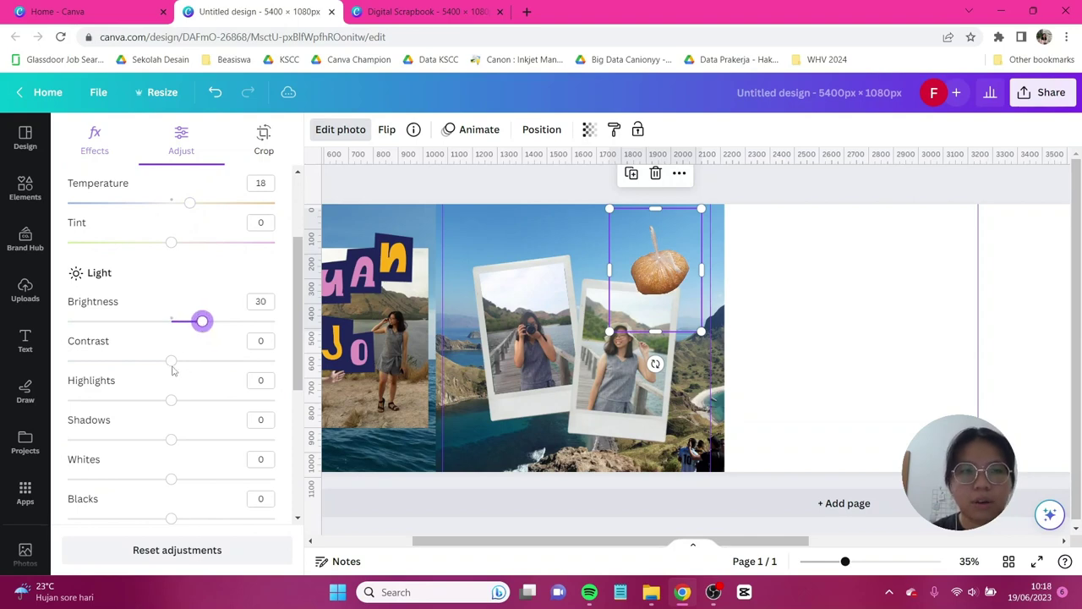
left_click_drag(175, 367, 188, 359)
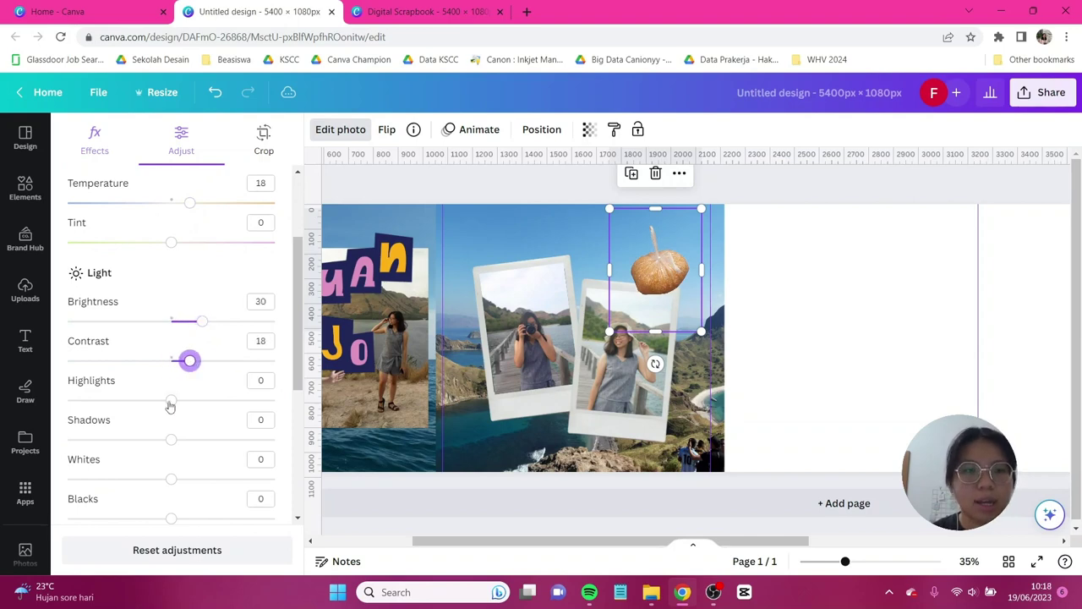
left_click_drag(171, 401, 191, 401)
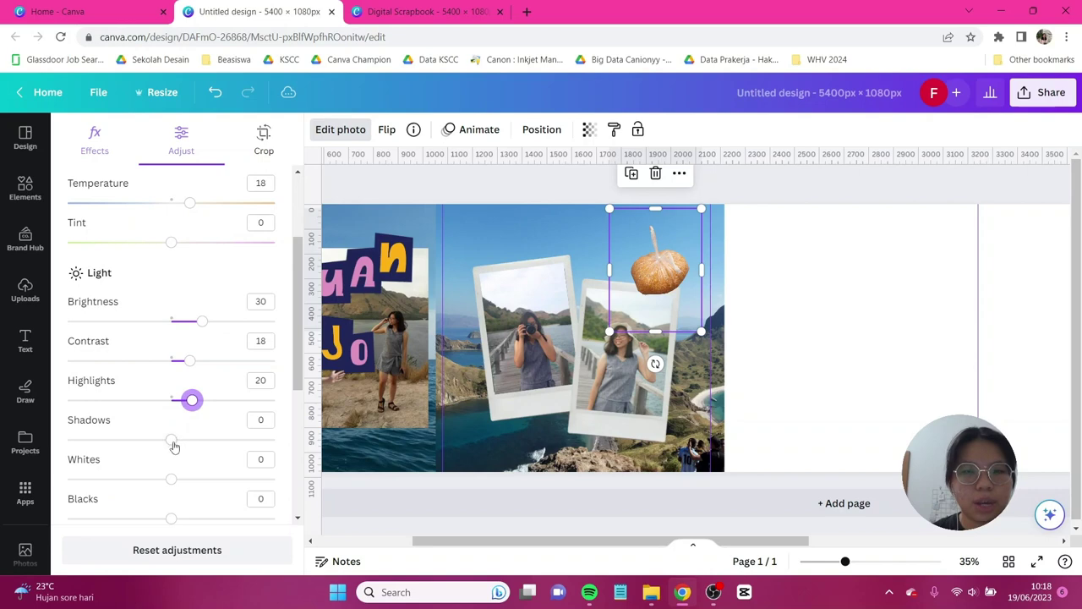
left_click_drag(171, 440, 188, 451)
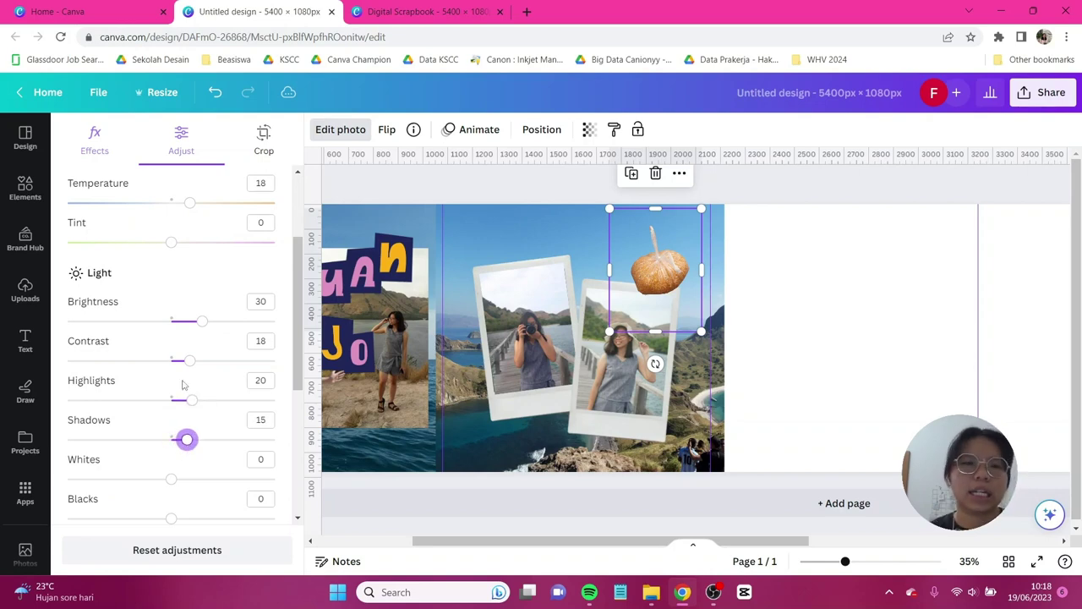
scroll(182, 382, "down", 3)
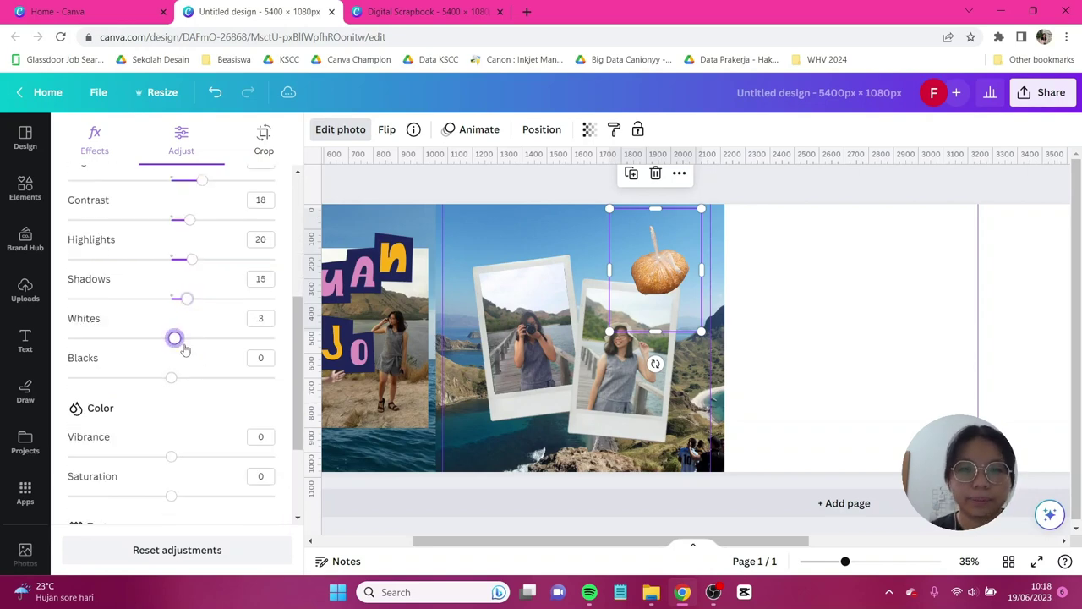
key("Escape")
Search the elements for "arrow", add the looped arrow graphic and place it small beside the food bag, pointing away from it.
left_click(25, 188)
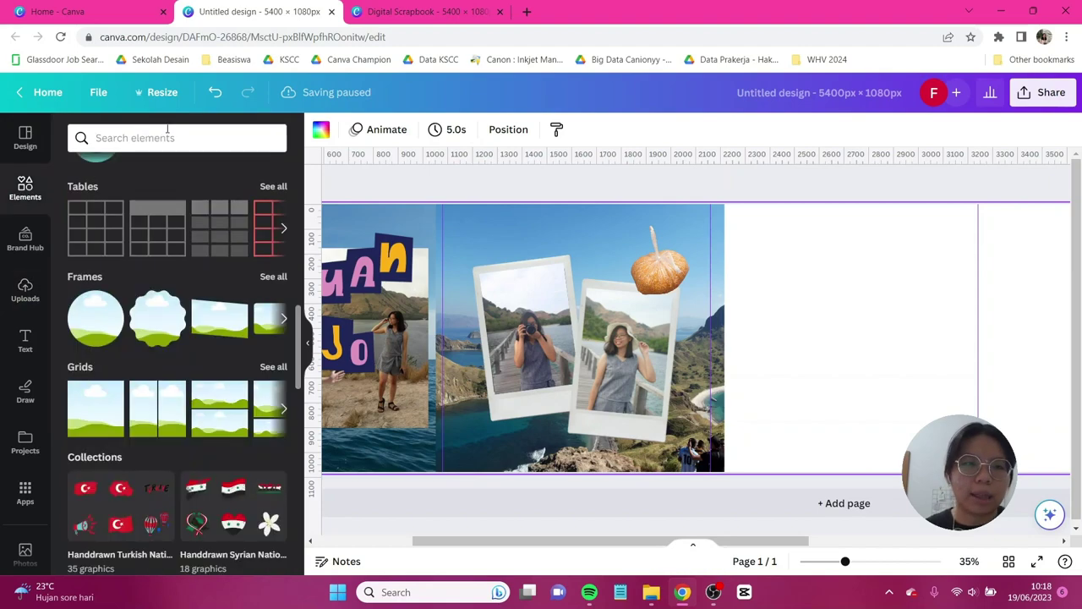
type("arrow")
key("Return")
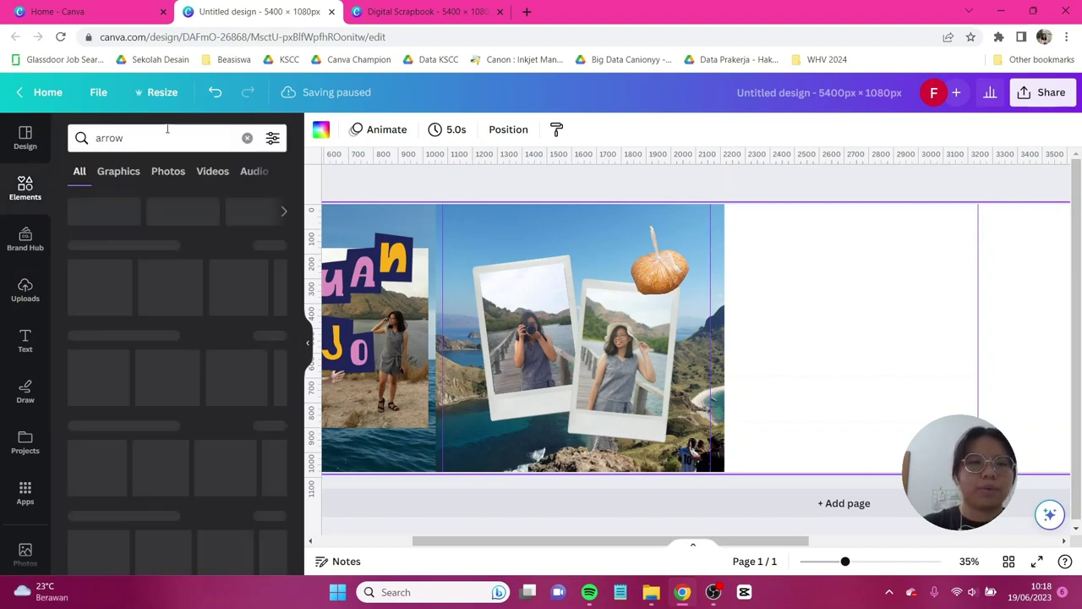
left_click(176, 288)
left_click_drag(961, 285, 773, 364)
left_click_drag(732, 422, 782, 289)
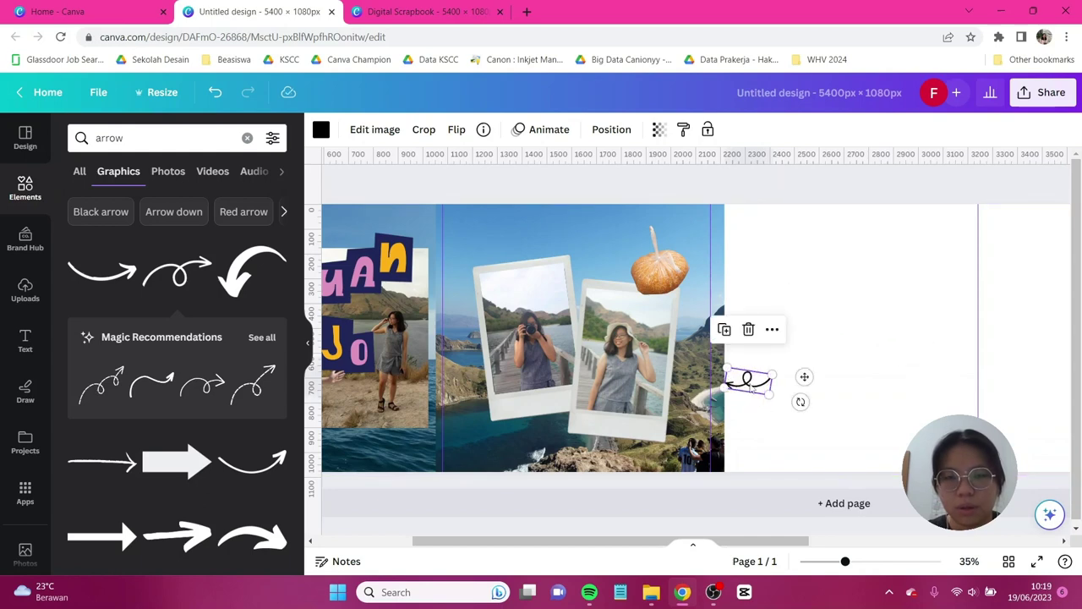
left_click_drag(748, 381, 663, 309)
left_click(821, 342)
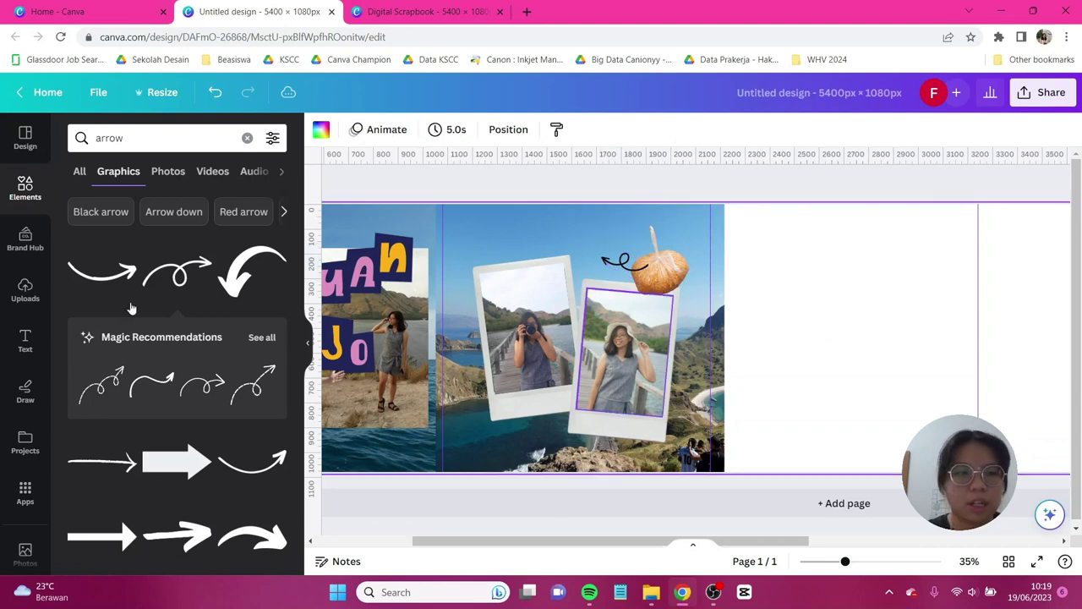
Add the caption "Ketemu beras jagung di Labuan Bajo Ternyata enak!" at size 44.4, wrapped onto two lines.
left_click(23, 343)
type("t")
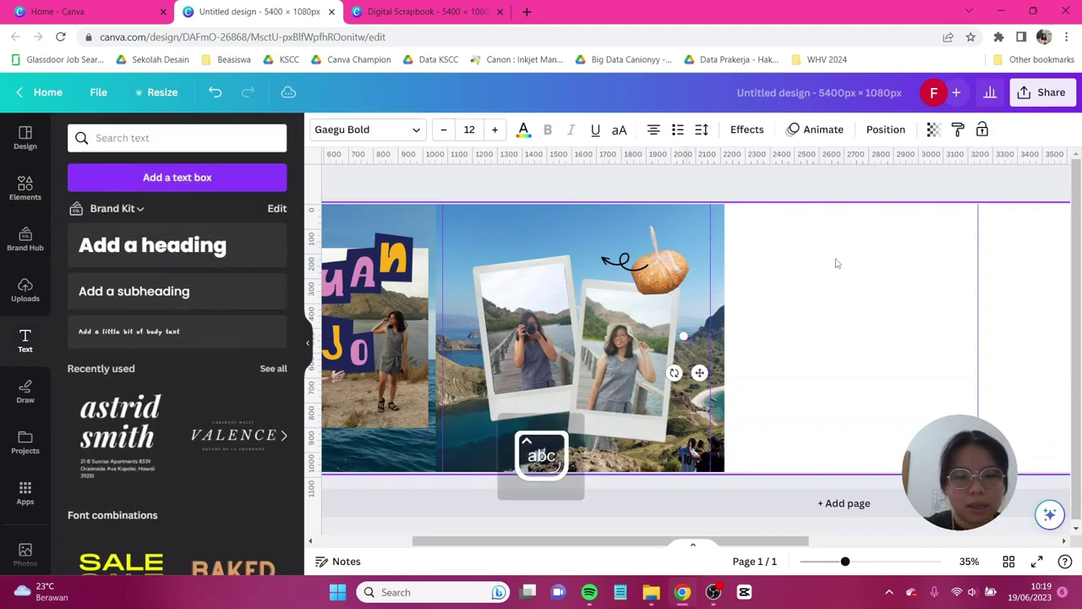
type("Labuan Bajo")
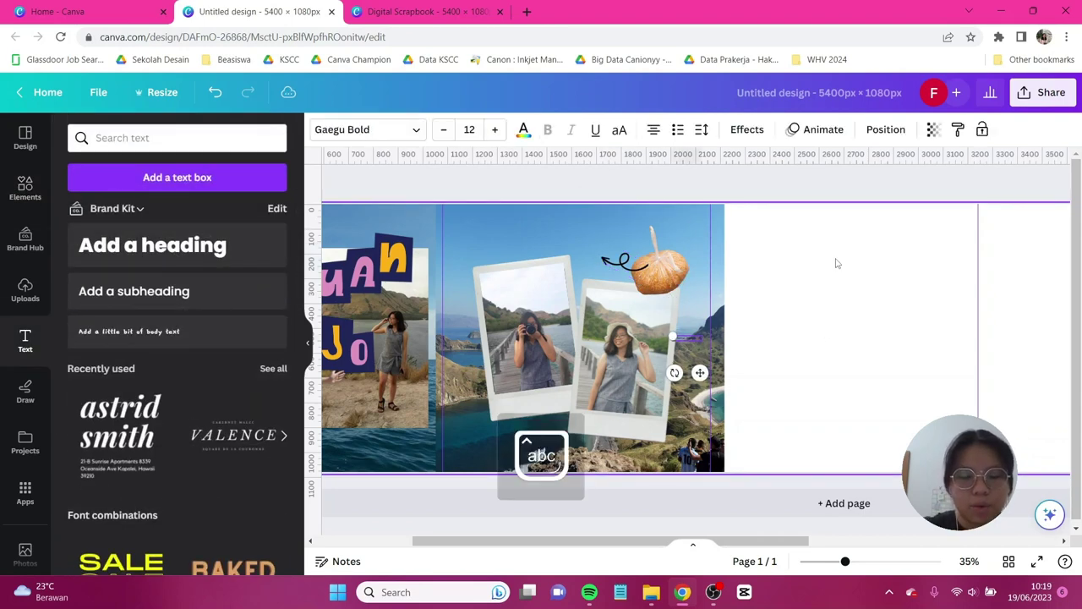
type(" 2023")
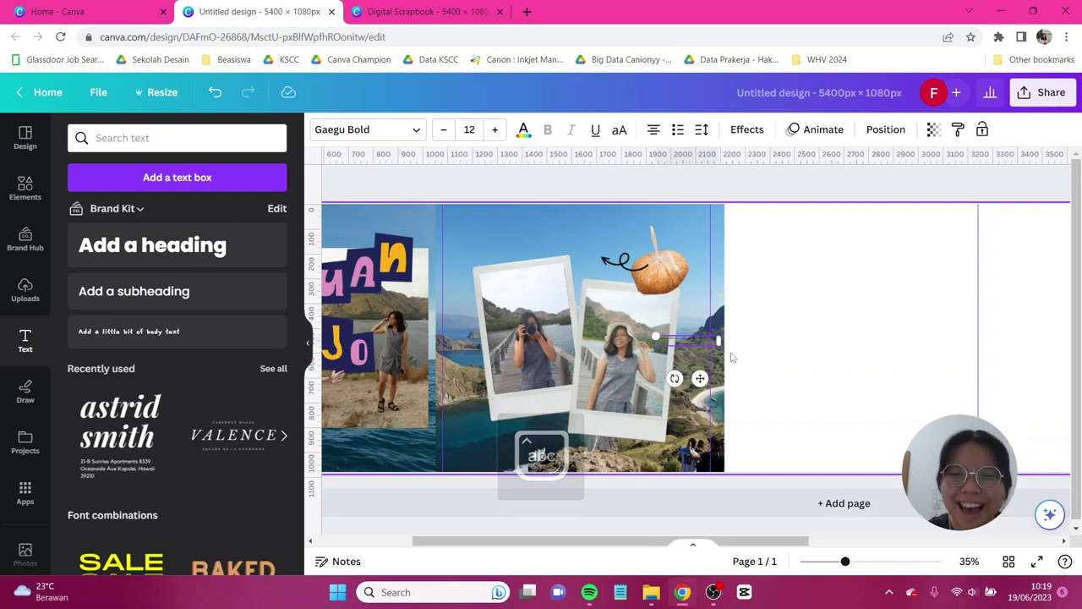
left_click_drag(719, 343, 882, 398)
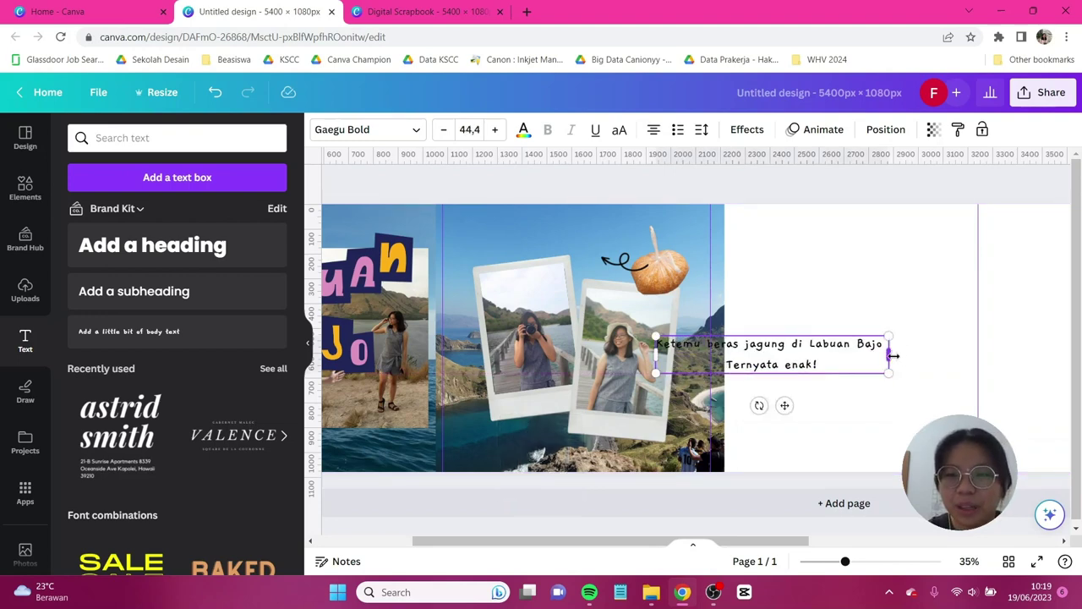
left_click_drag(883, 355, 795, 351)
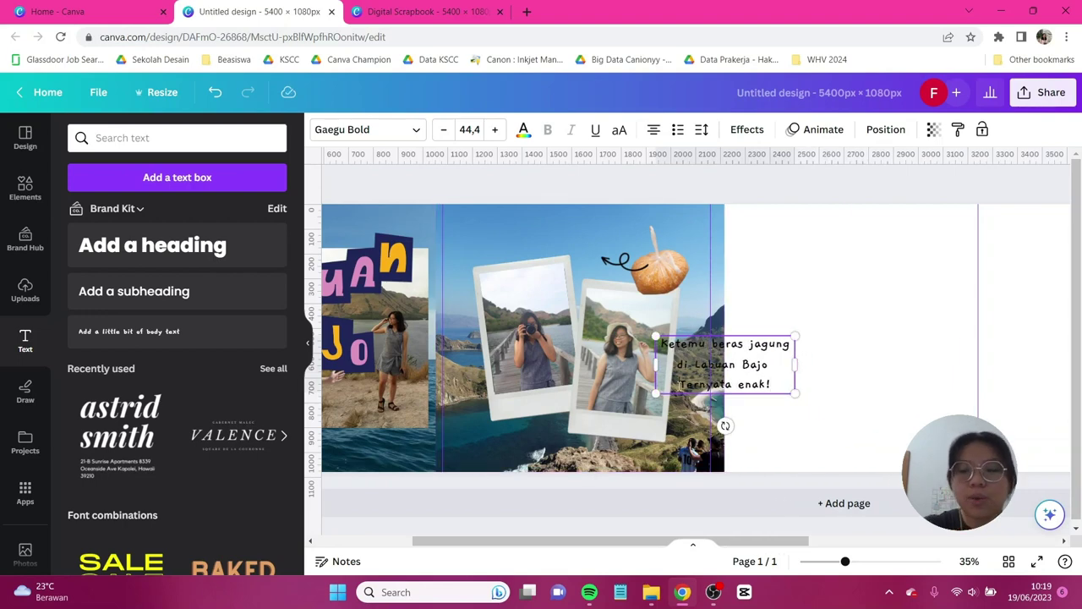
key("BackSpace")
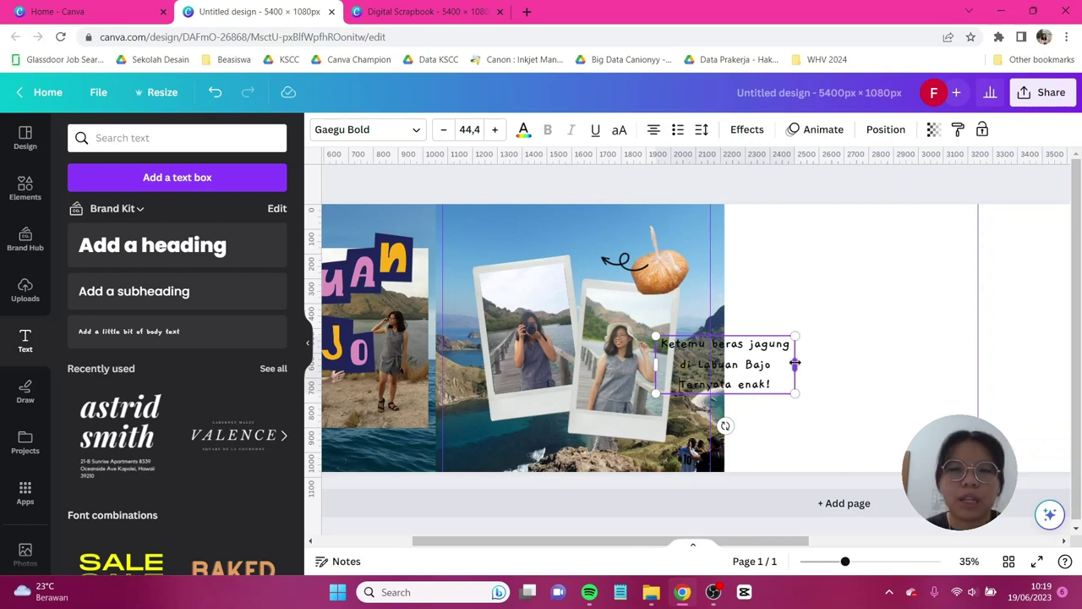
left_click_drag(794, 363, 843, 374)
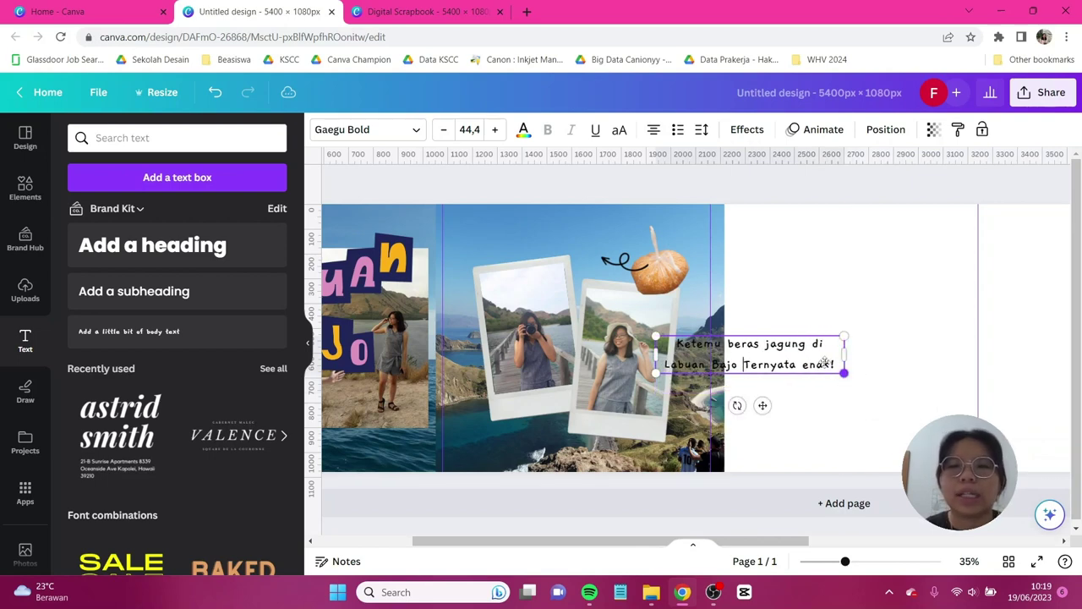
Set the caption's line spacing to 0.92 and place it at size 31.6 in the sky above the first polaroid, near the arrow.
left_click(701, 129)
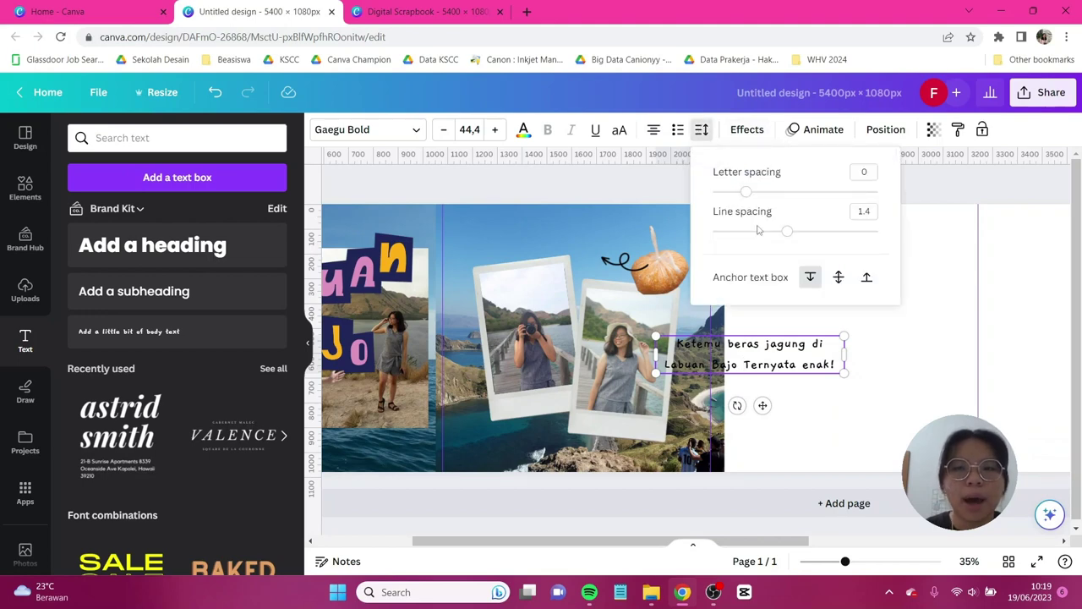
left_click_drag(758, 230, 748, 233)
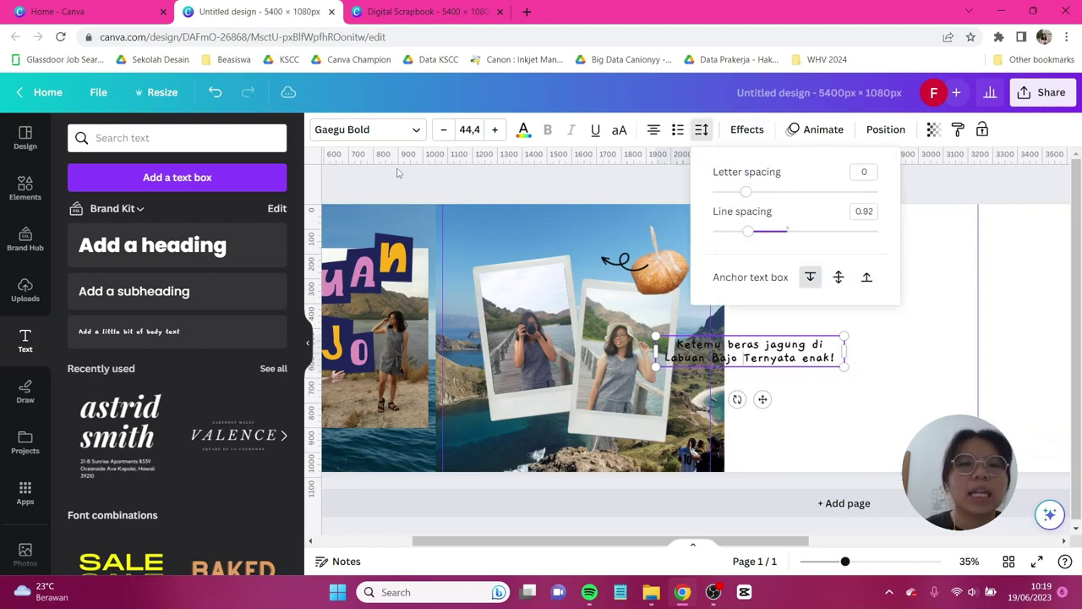
left_click_drag(844, 366, 792, 364)
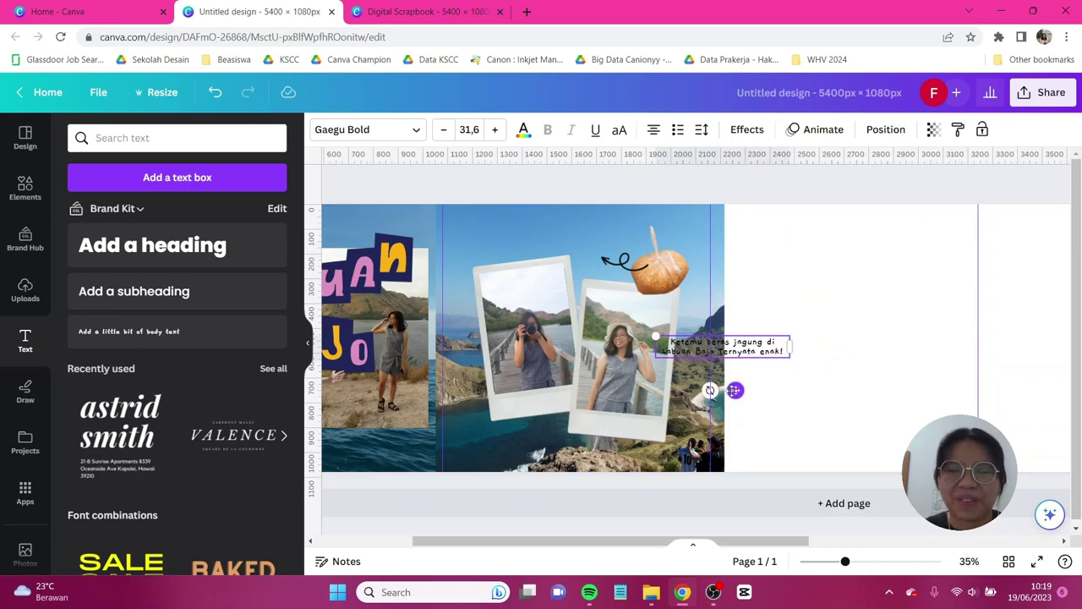
left_click_drag(712, 387, 573, 284)
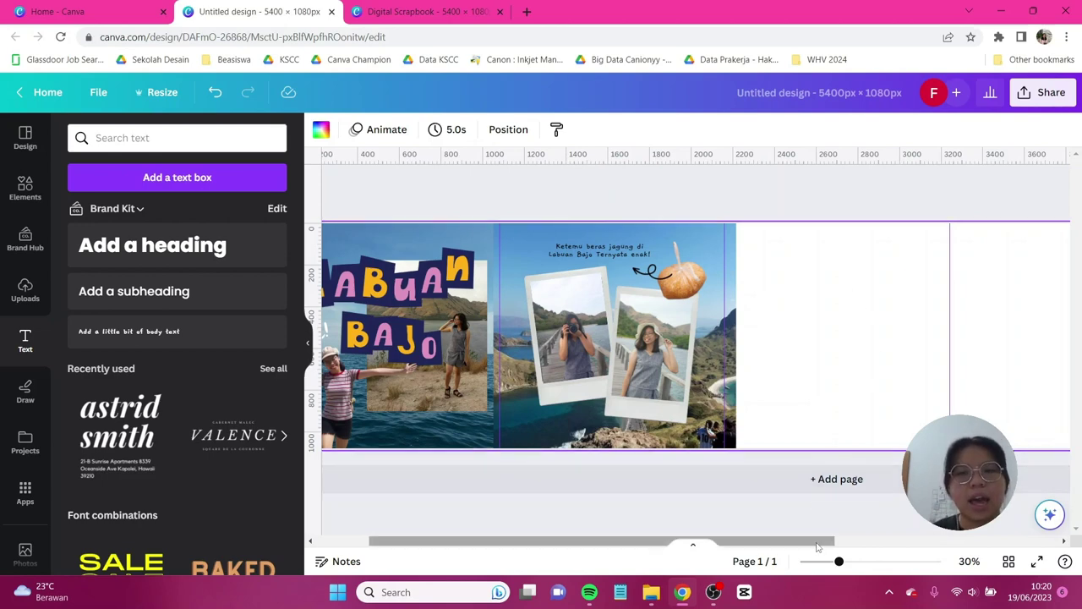
Look through the uploaded images and the "labuan bajo" stock photos for a background for the third slide.
left_click_drag(819, 546, 886, 555)
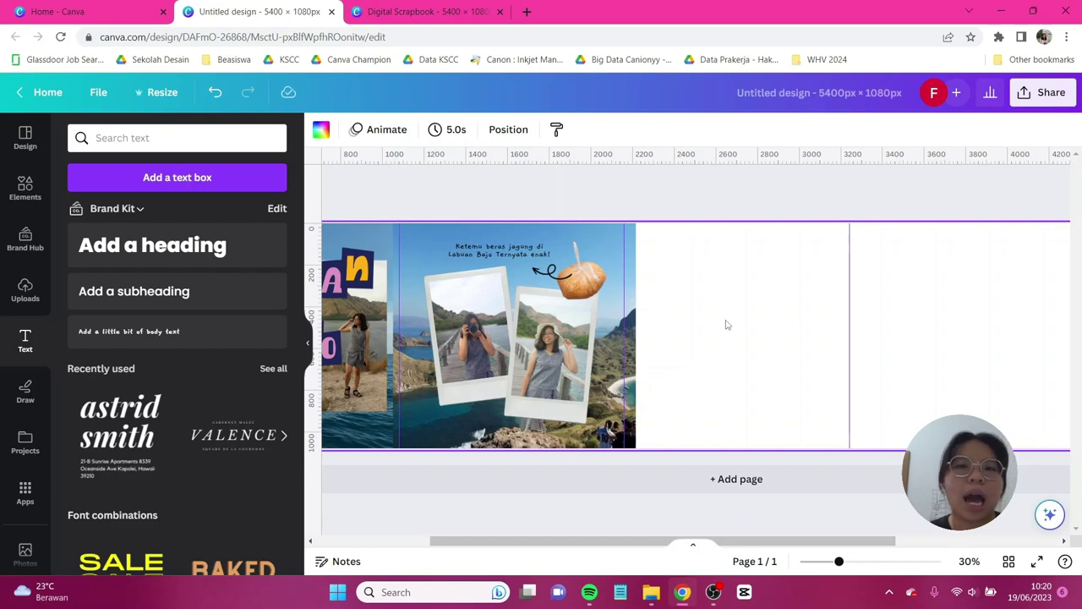
left_click(635, 338)
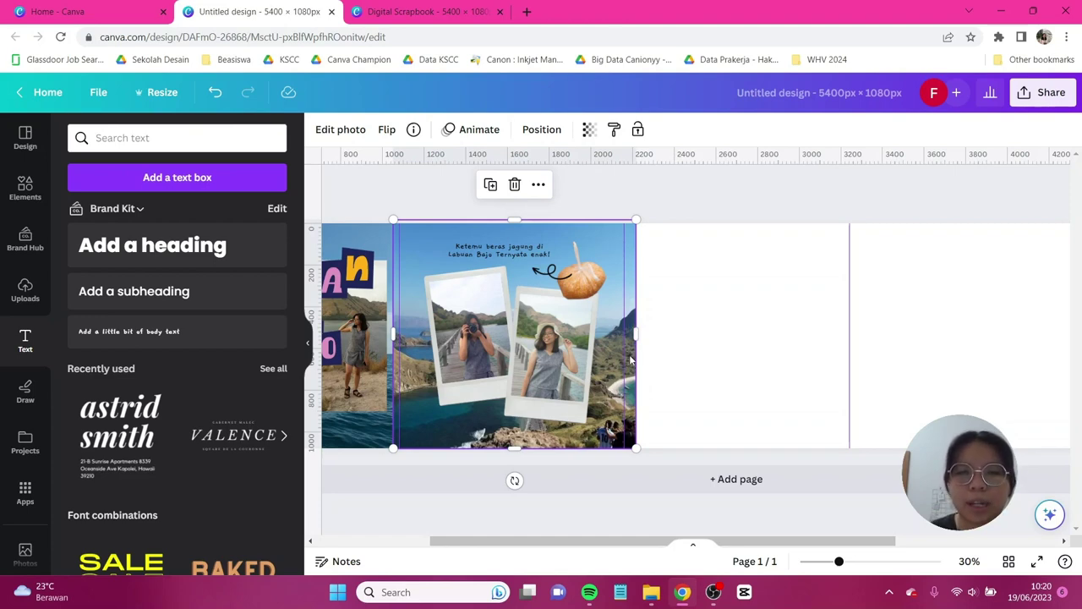
left_click(26, 289)
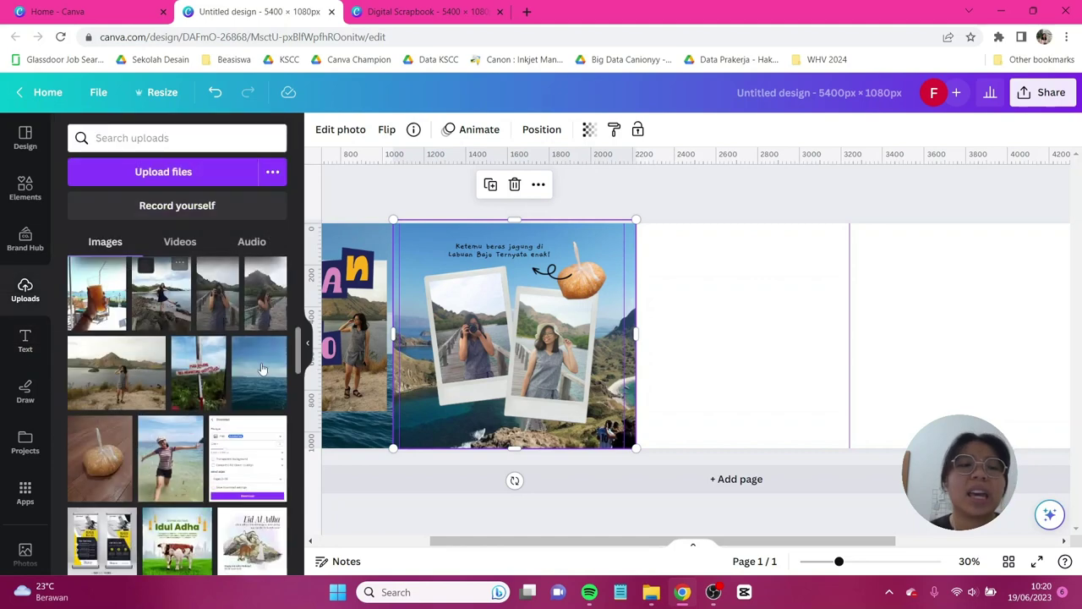
scroll(264, 369, "up", 5)
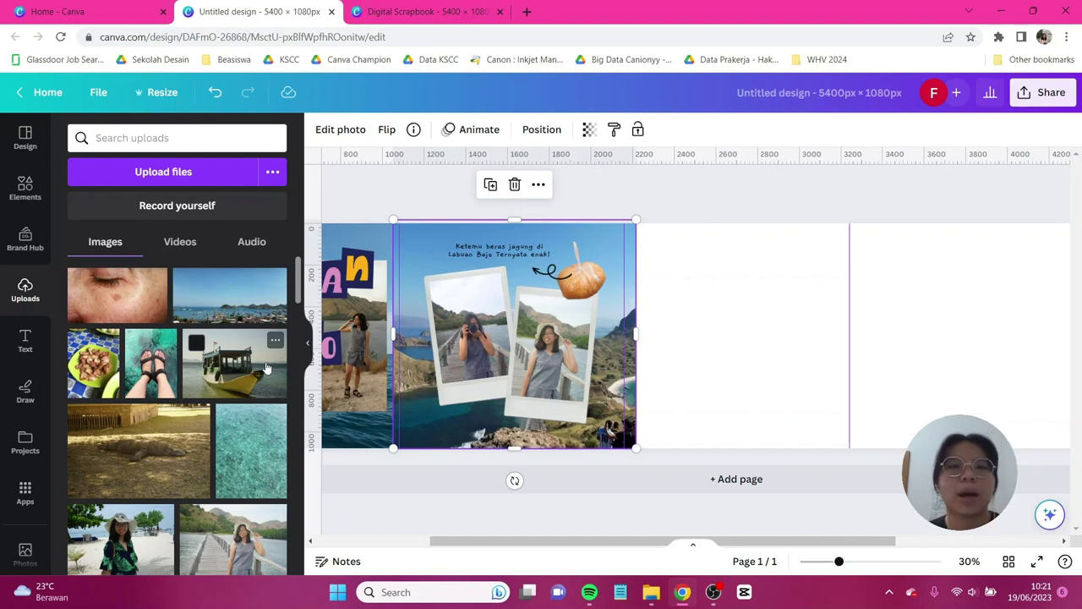
left_click(30, 203)
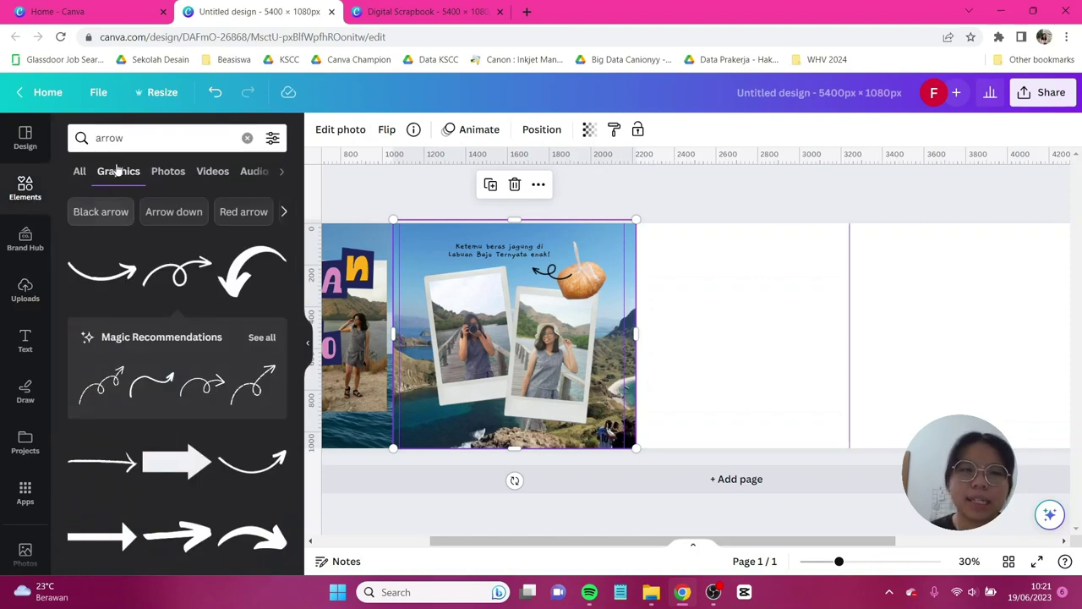
left_click(151, 131)
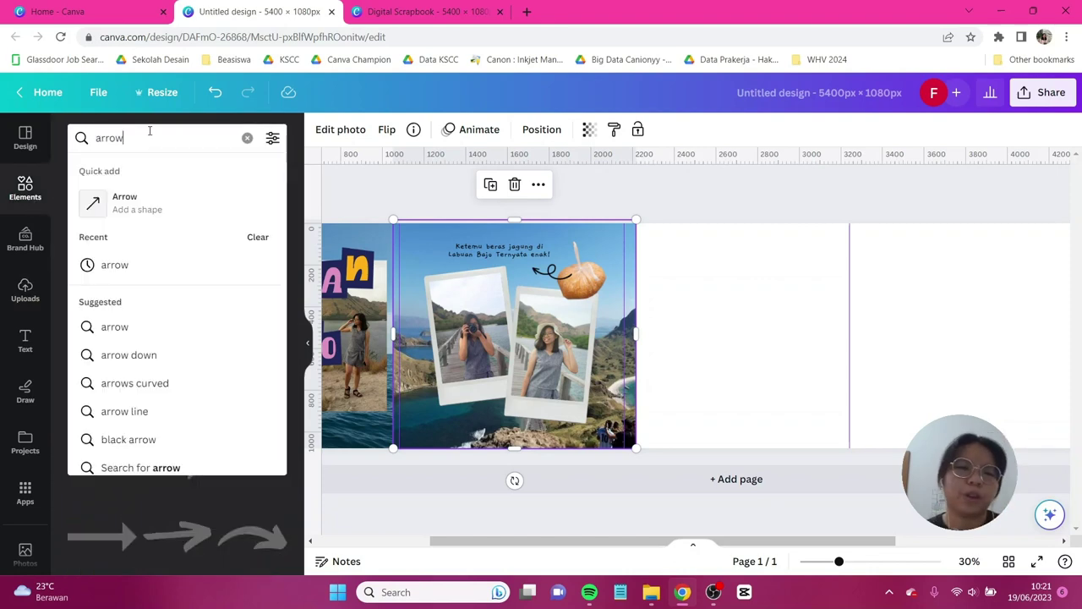
double_click(150, 131)
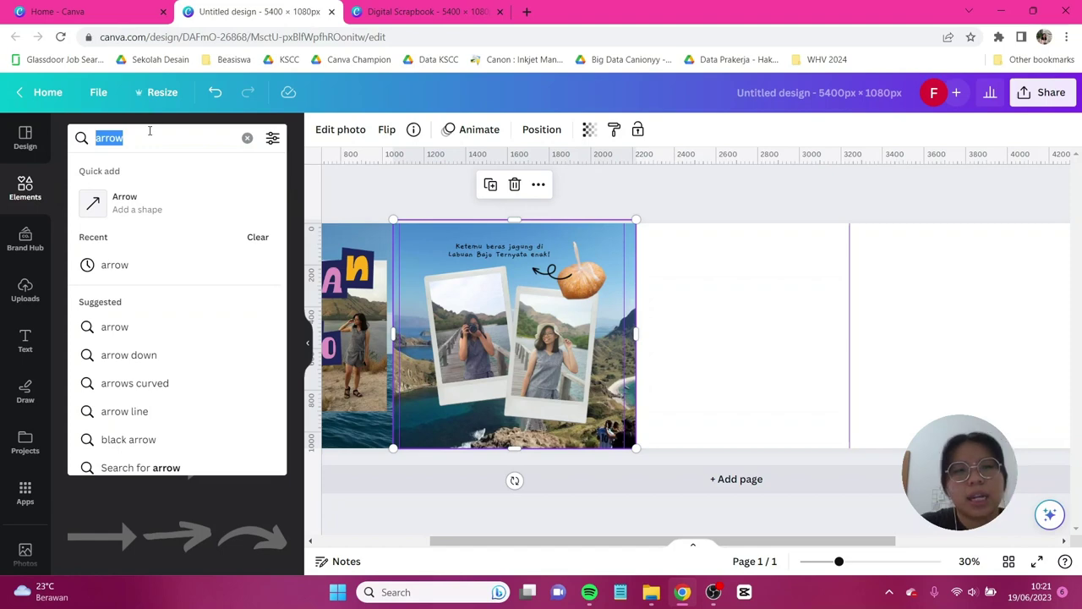
type("labuan bajo")
key("Return")
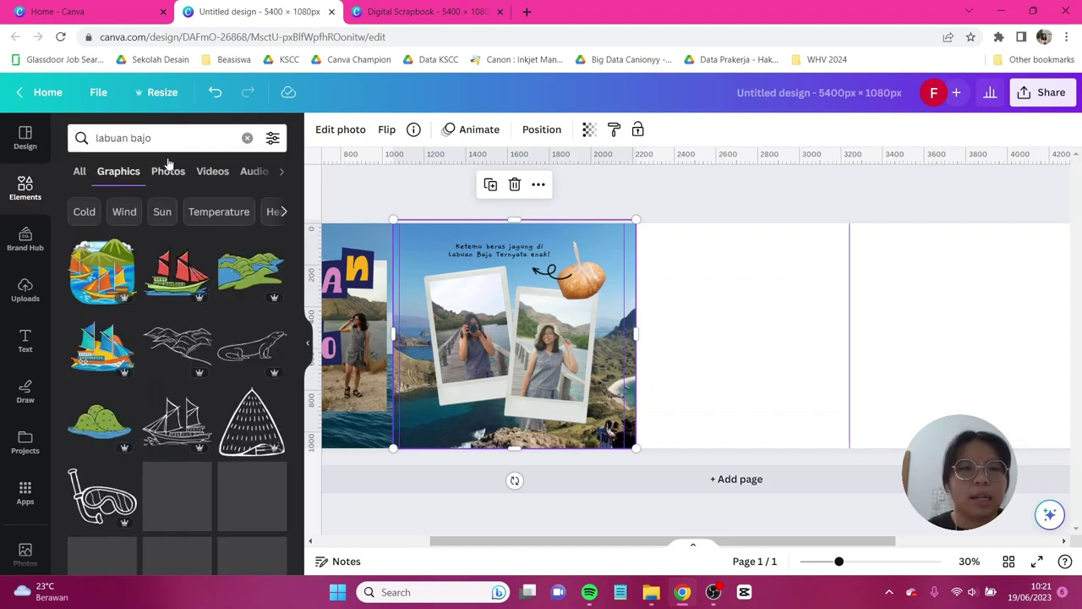
left_click(168, 172)
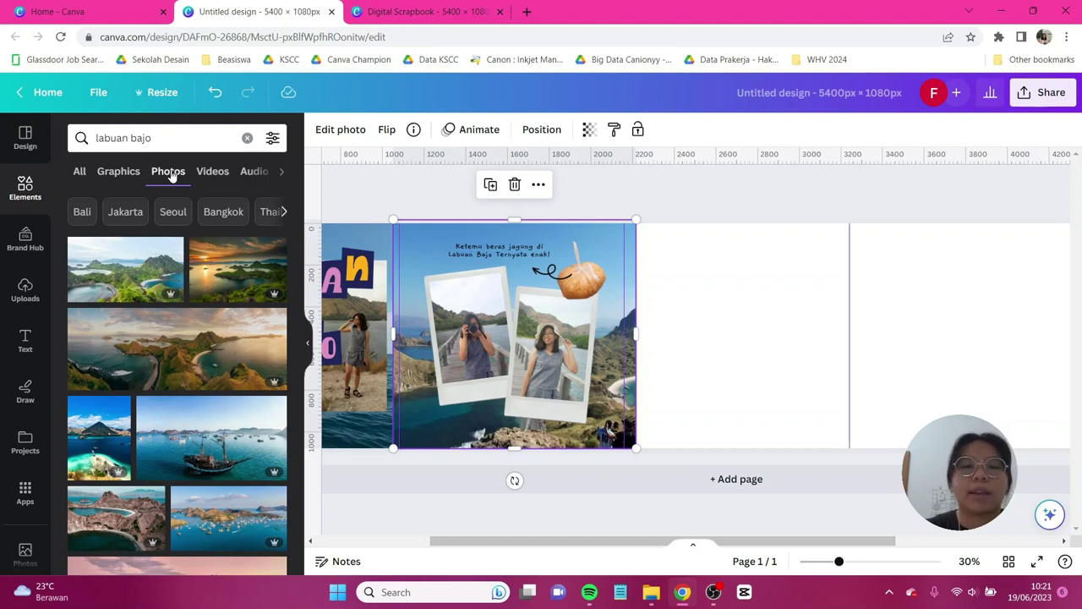
Search the stock photos for "sky" and place a pale blue cloudy sky photo as the third slide's background.
left_click_drag(152, 138, 94, 138)
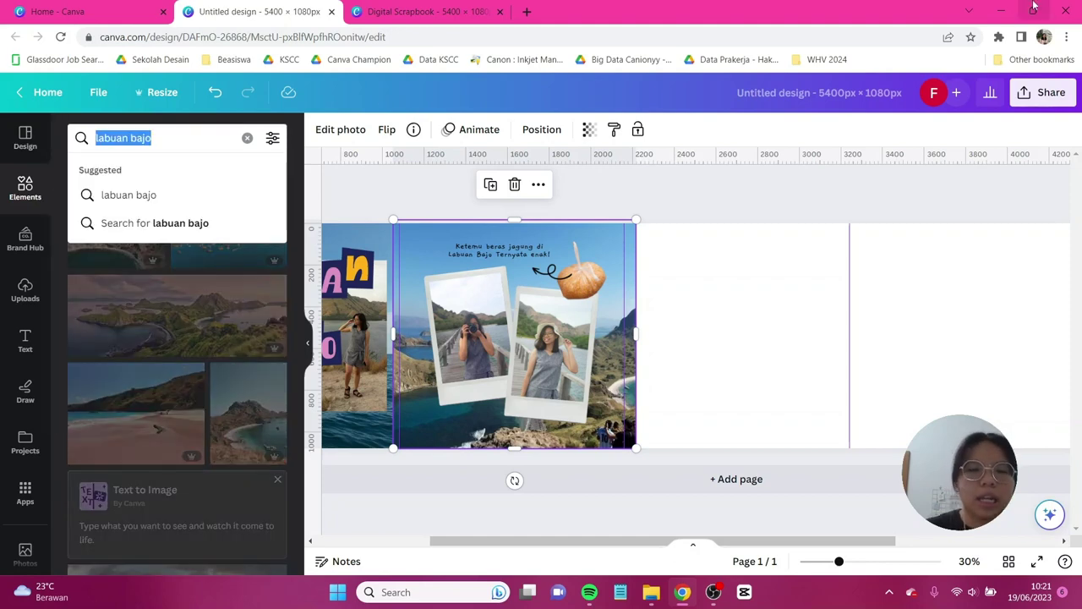
type("sky")
key("Return")
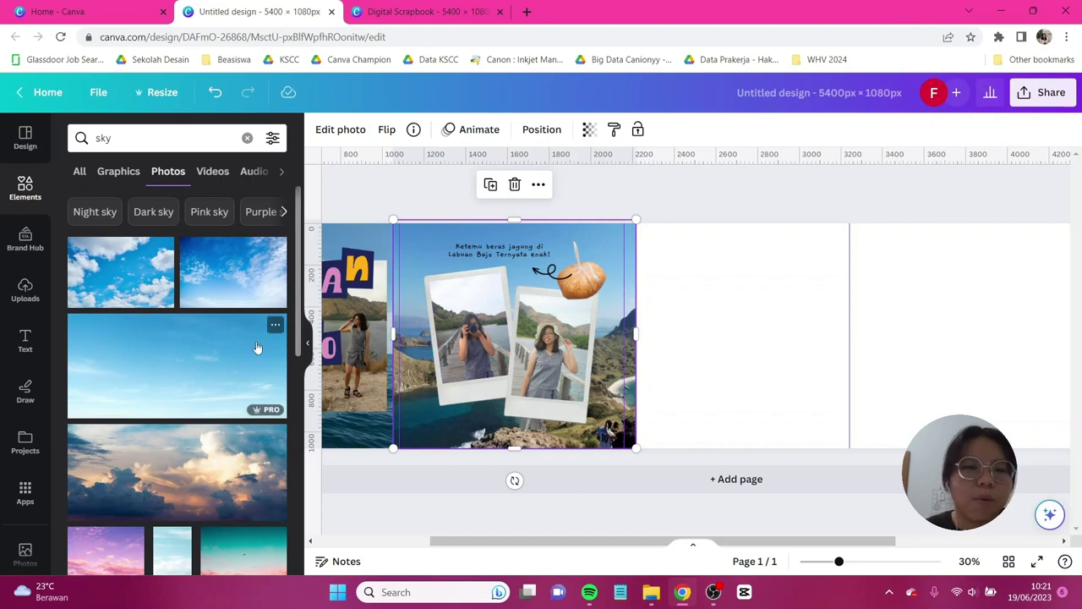
scroll(257, 347, "down", 5)
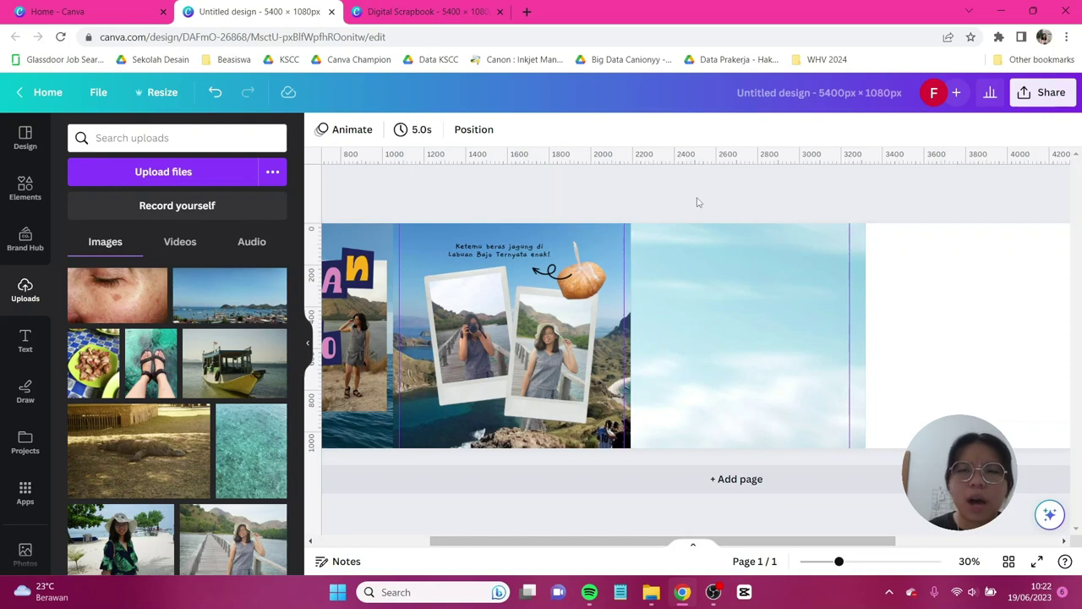
left_click(753, 319)
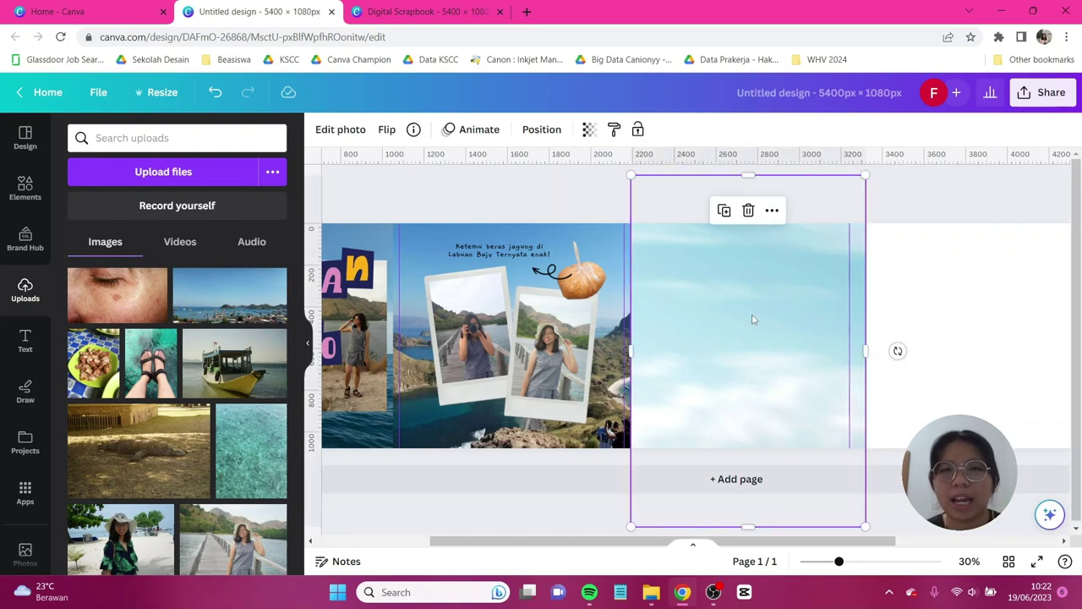
Add the uploaded food plate photo to the third slide, shrink it and place it in the slide's upper left area.
left_click(950, 209)
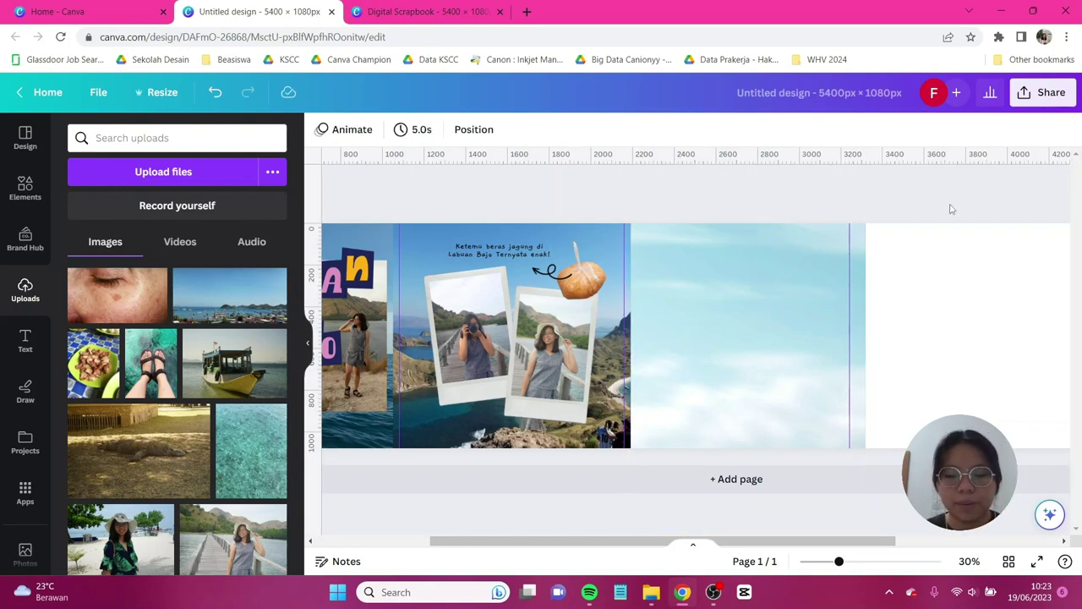
left_click(90, 380)
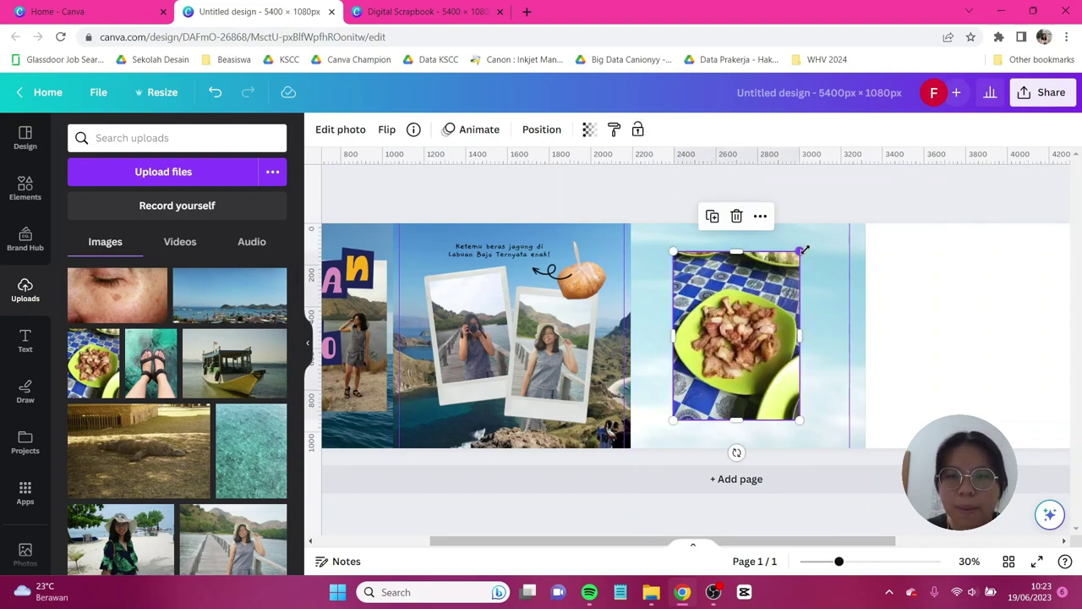
left_click_drag(802, 246, 737, 330)
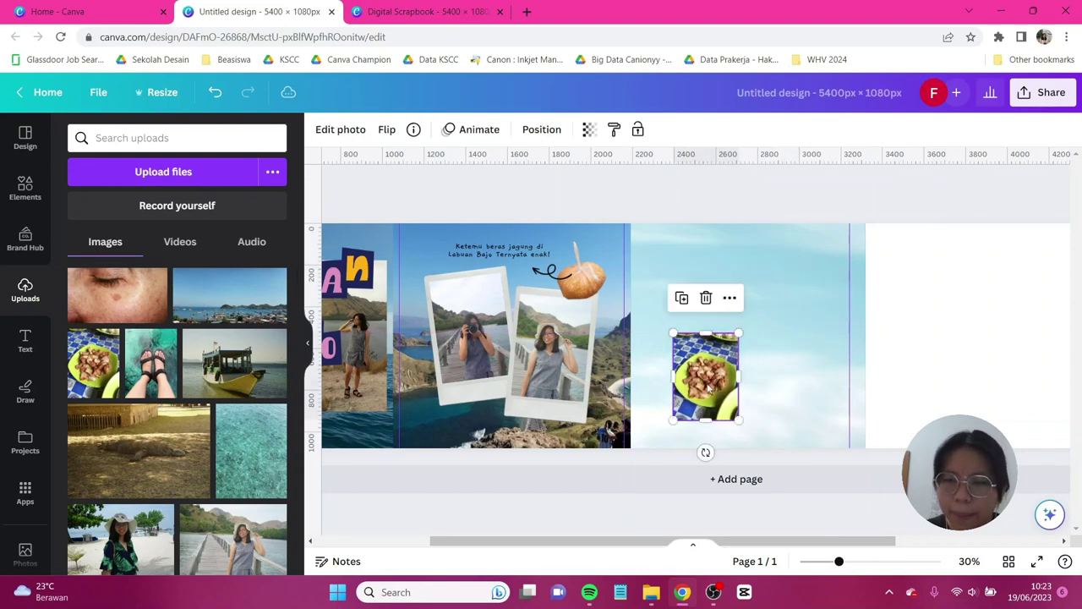
left_click_drag(704, 380, 681, 292)
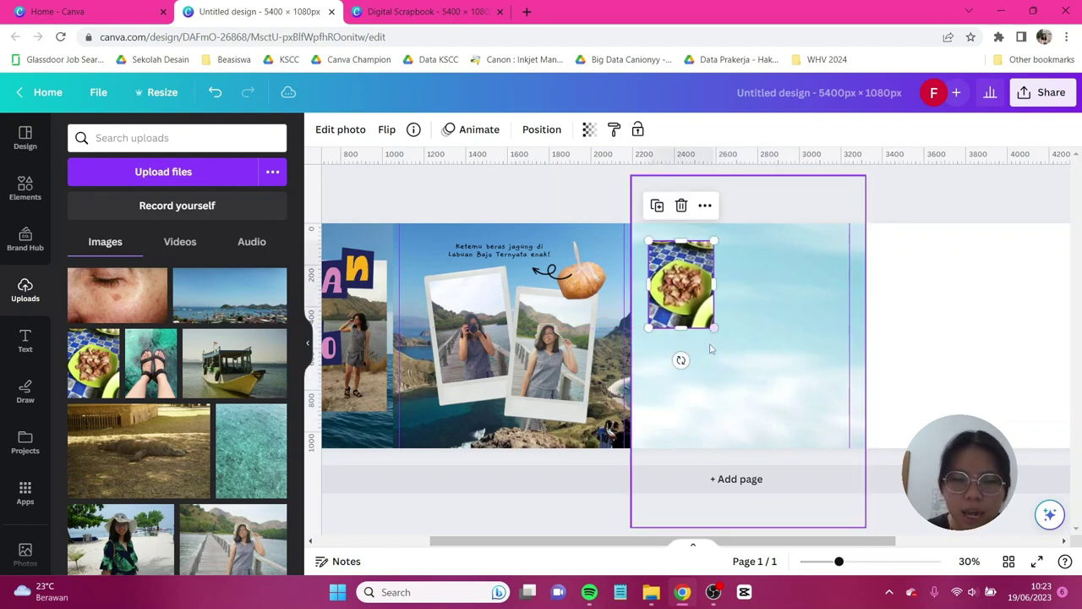
left_click(421, 207)
Add the uploaded photo of the woman kicking on the rocky shore, shrink it and place it just below the food photo.
scroll(154, 397, "down", 5)
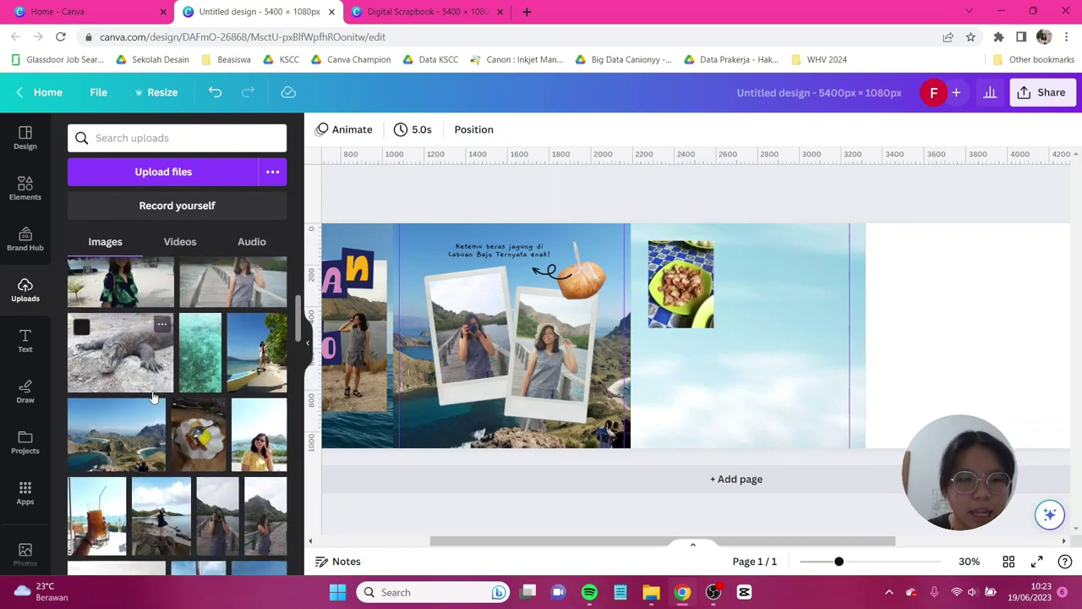
scroll(154, 397, "down", 5)
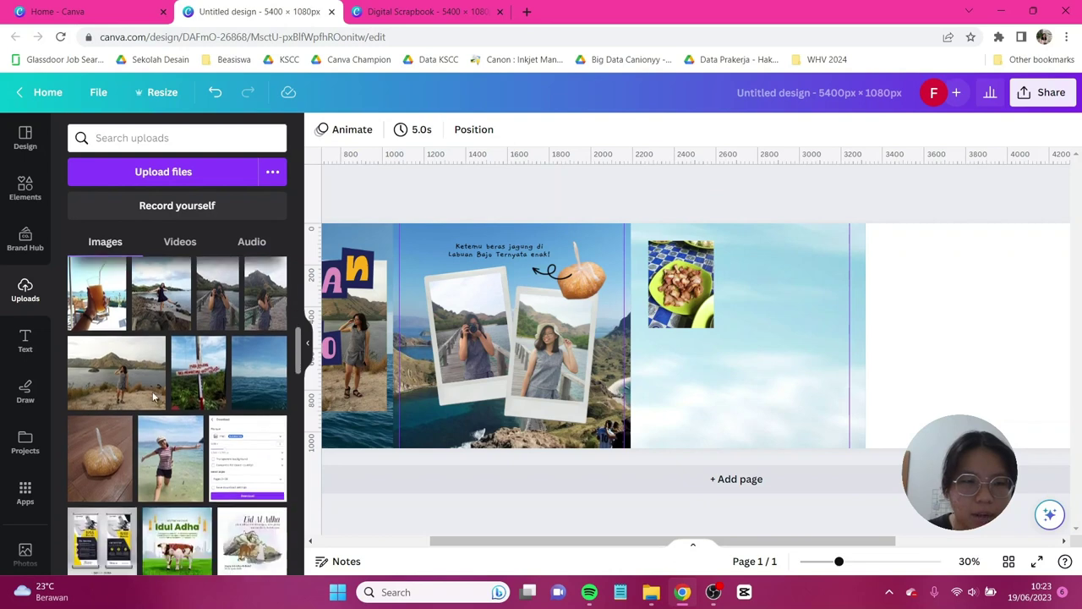
scroll(154, 397, "up", 2)
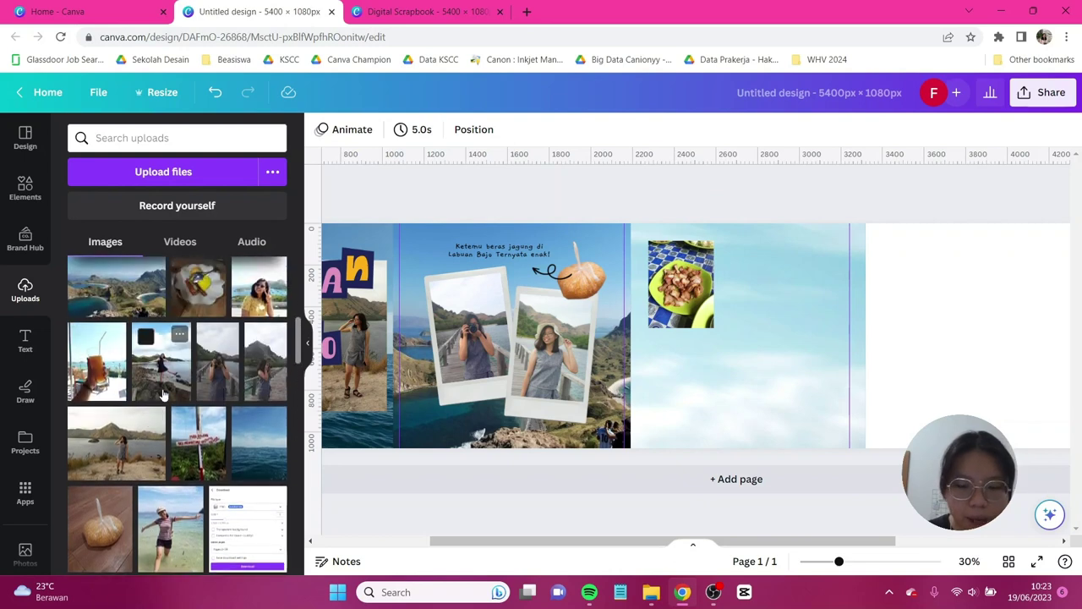
left_click(163, 386)
left_click_drag(758, 247, 756, 317)
left_click_drag(741, 420, 726, 404)
left_click_drag(786, 320, 778, 325)
left_click(932, 386)
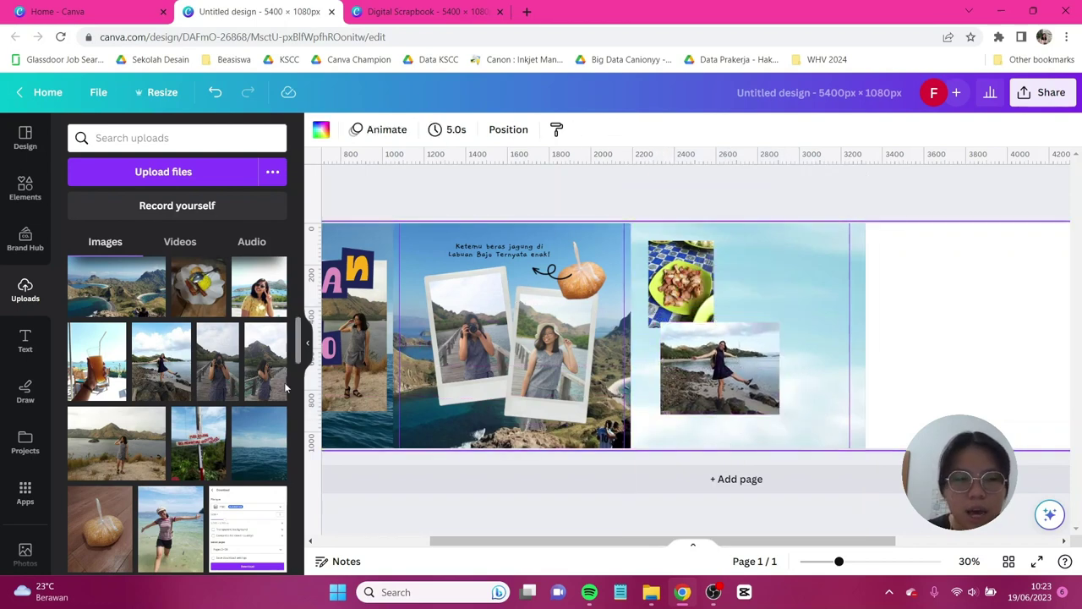
Add the uploaded photo of the woman in a sun hat on the beach, shrink it and place it beside the food photo.
scroll(169, 406, "up", 5)
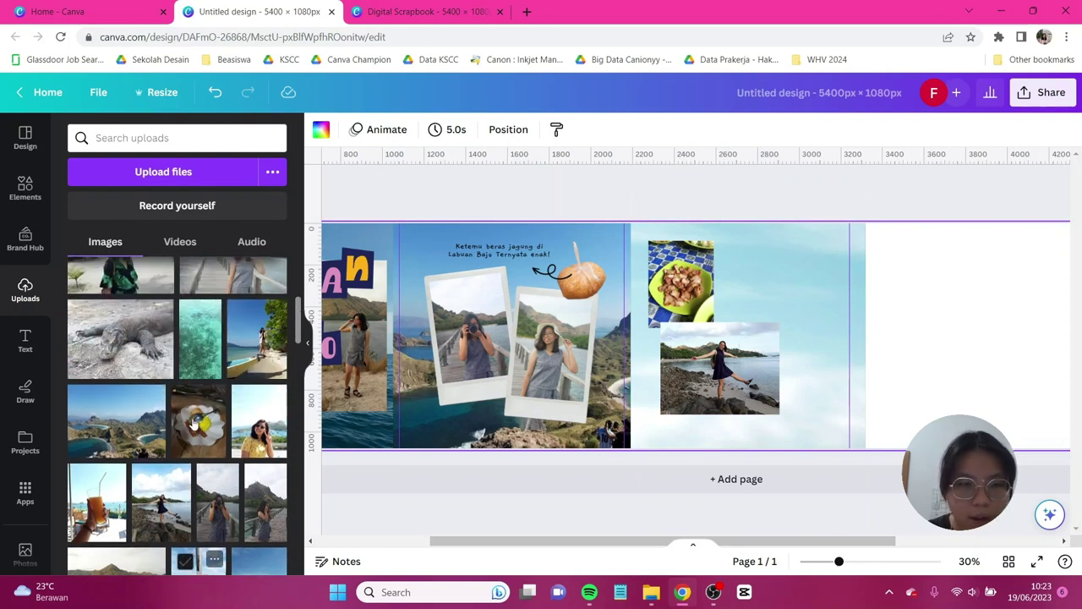
left_click_drag(108, 414, 883, 286)
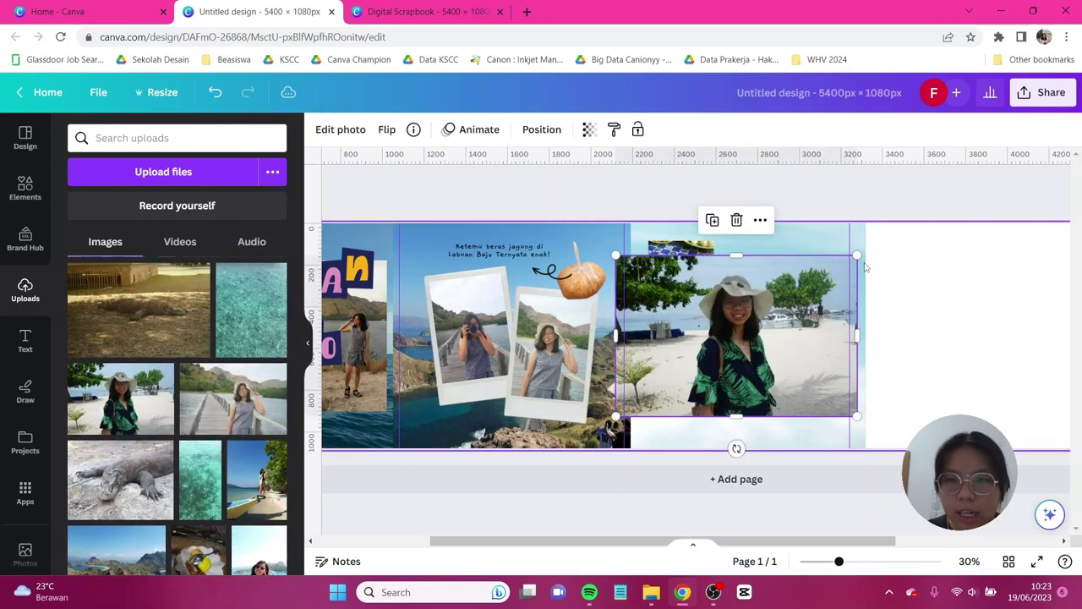
left_click_drag(857, 251, 739, 338)
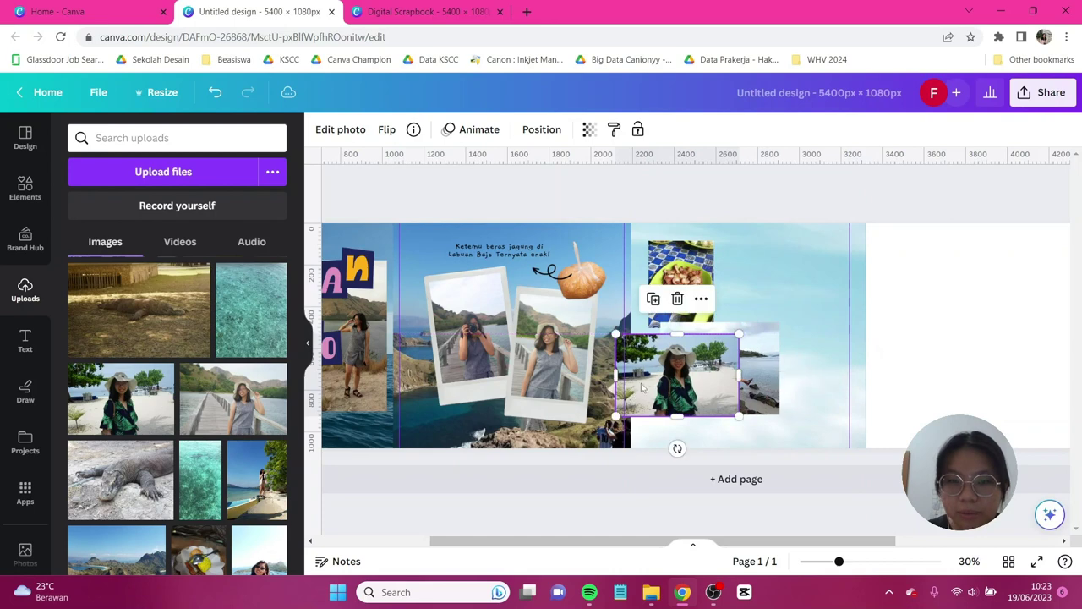
left_click_drag(655, 384, 759, 306)
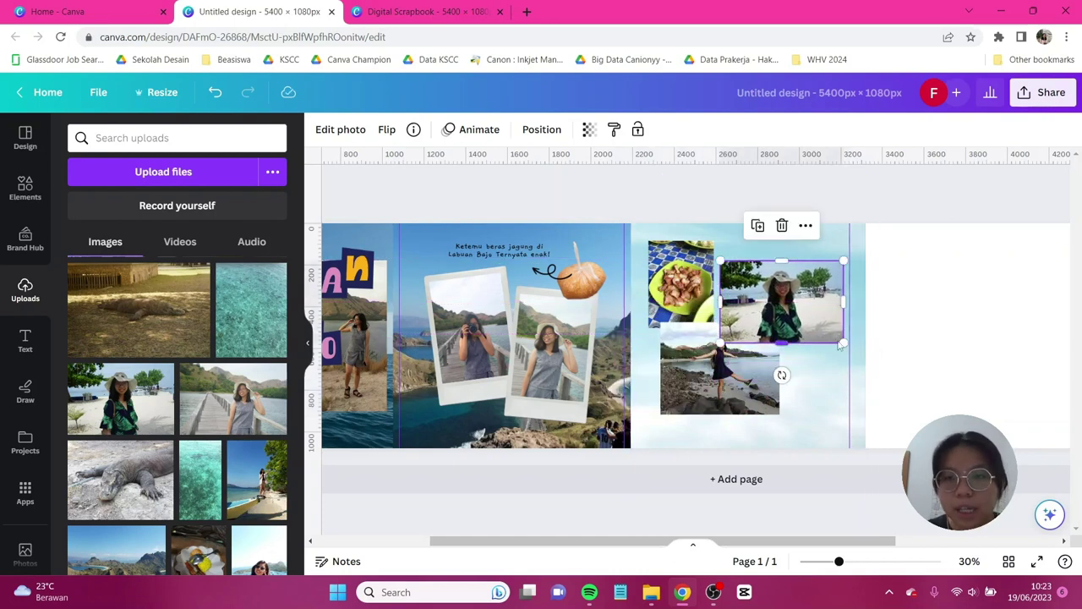
left_click_drag(844, 341, 835, 336)
left_click(913, 360)
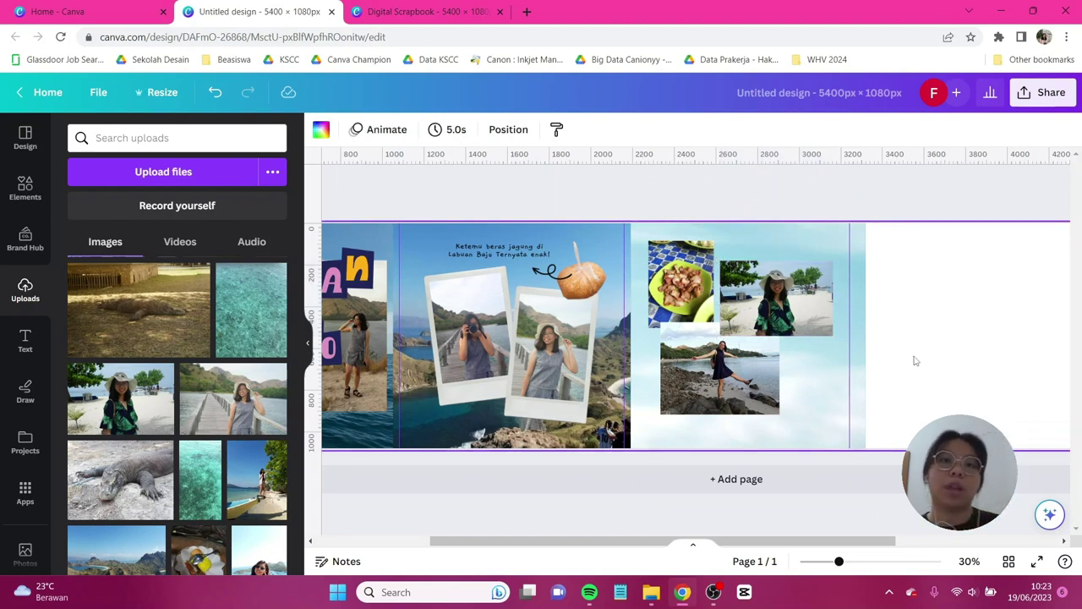
Add the uploaded iced drink photo in the third slide's lower right area and remove its background.
scroll(217, 448, "down", 5)
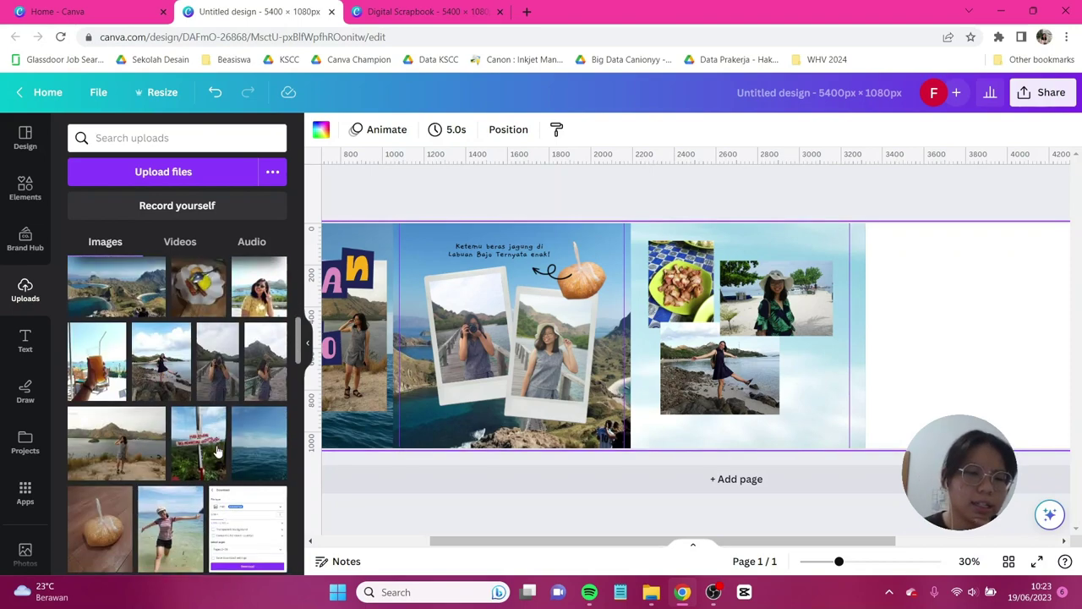
left_click_drag(98, 292, 731, 338)
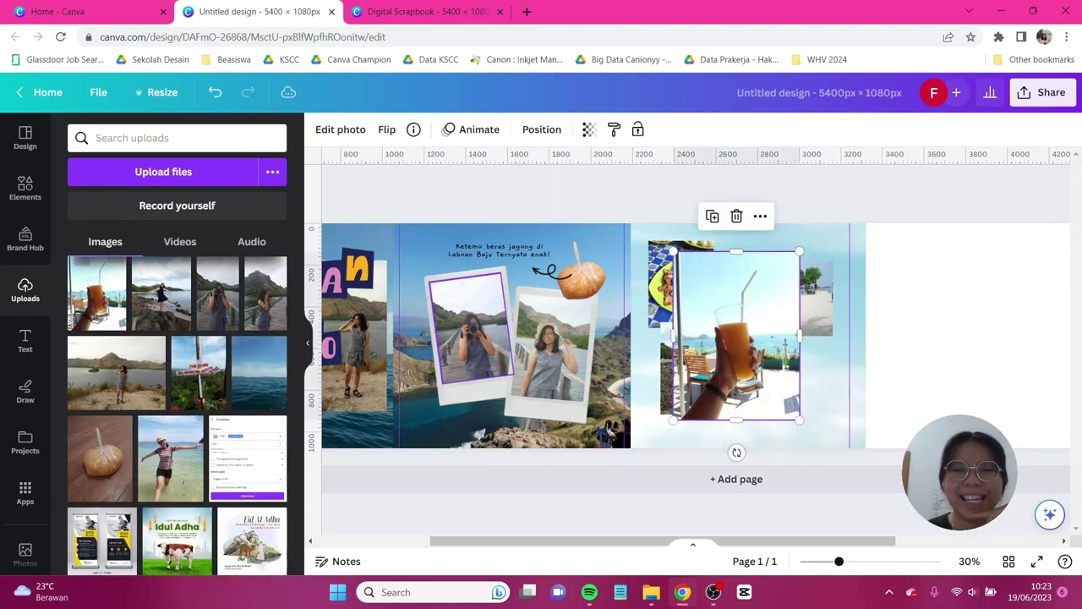
left_click(341, 132)
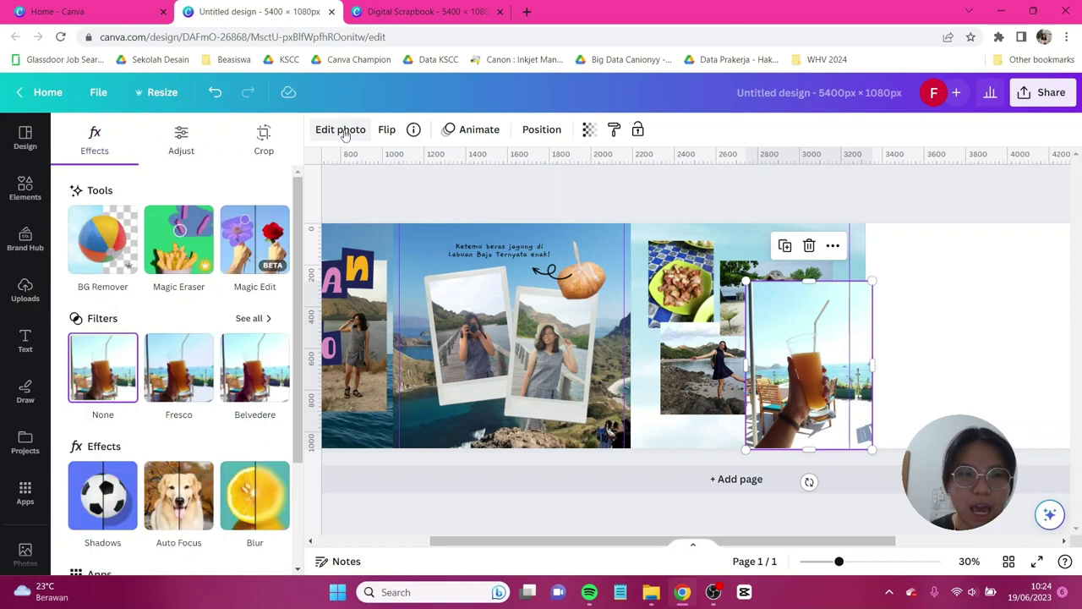
left_click(116, 224)
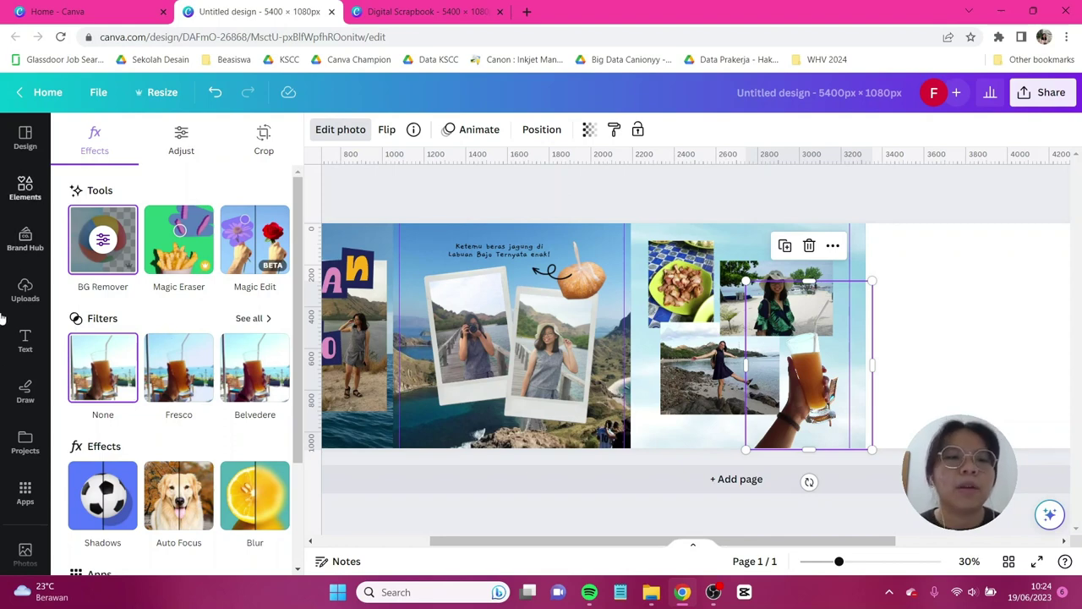
Apply a Glow shadow to the drink cutout with size 28, blur 20 and distance 10.
scroll(101, 404, "down", 2)
left_click(105, 359)
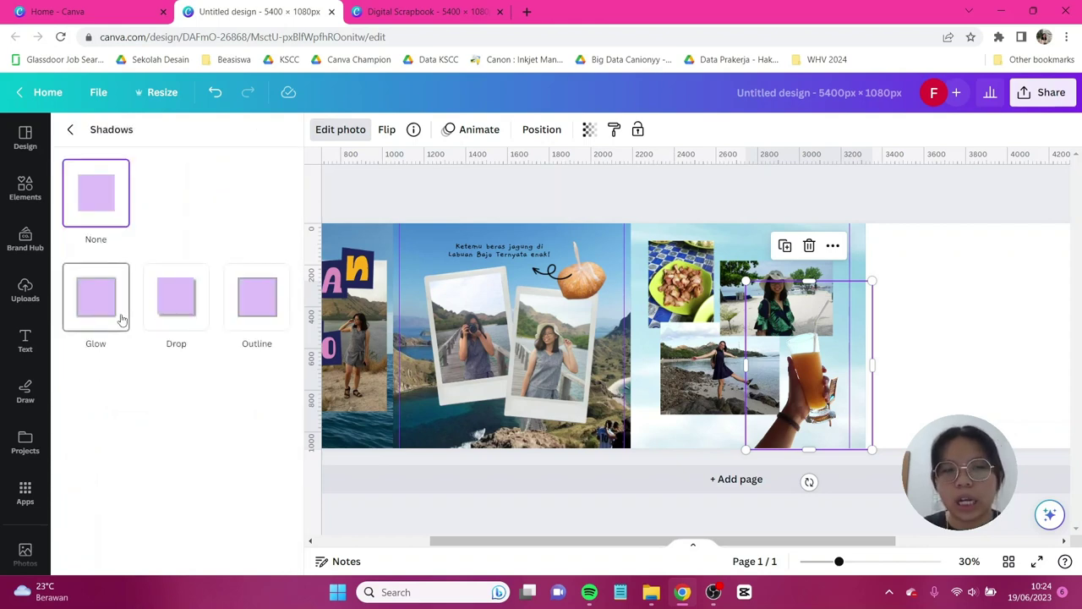
left_click(122, 318)
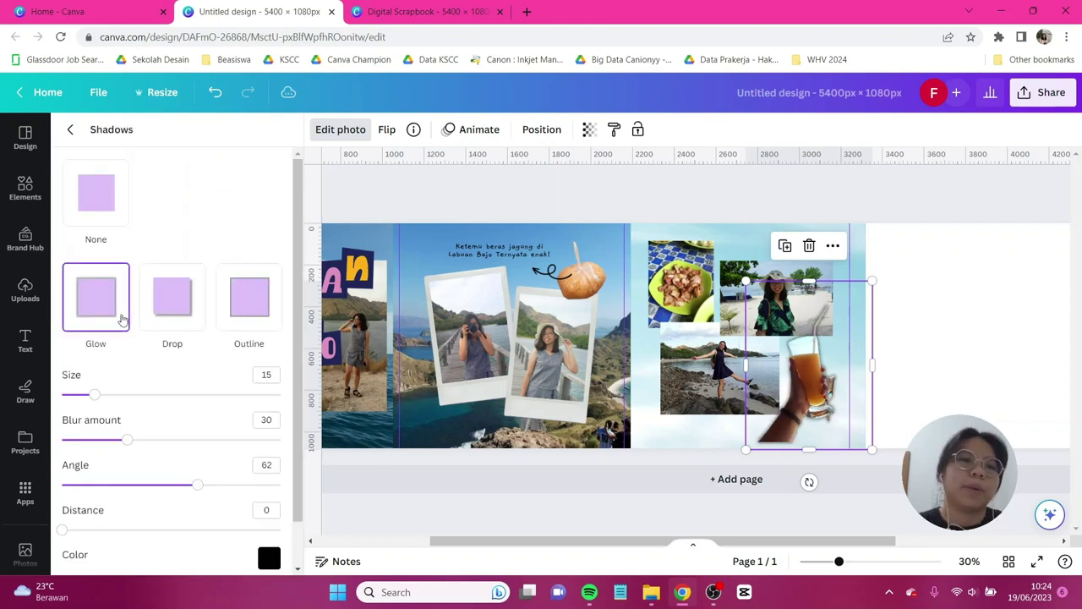
scroll(122, 319, "down", 1)
left_click_drag(62, 480, 81, 479)
mouse_move(127, 389)
left_mouse_down()
mouse_move(77, 389)
mouse_move(105, 389)
left_mouse_up()
left_click_drag(93, 344, 123, 344)
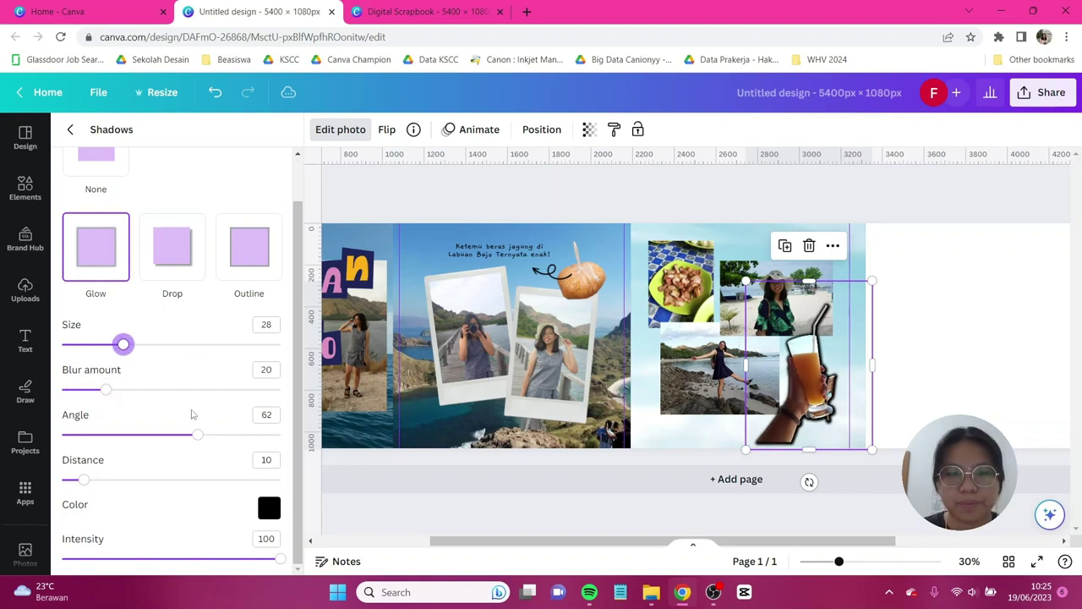
Reduce the drink cutout's glow size to 24, increase its angle and distance, and recolour it bright yellow.
left_click_drag(197, 433, 216, 433)
left_click_drag(81, 479, 89, 479)
left_click(268, 507)
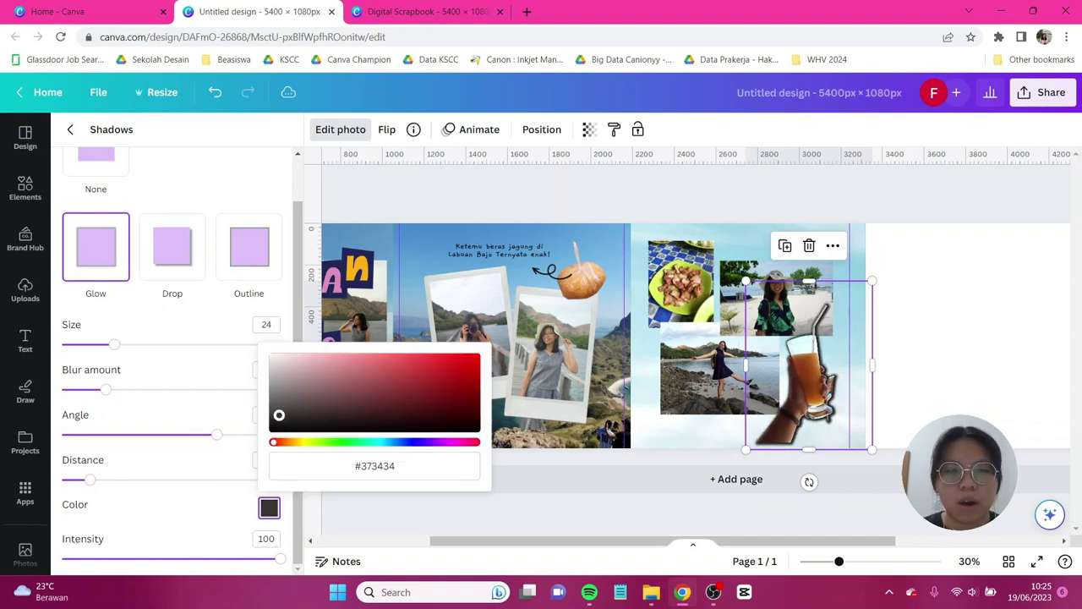
left_click(307, 354)
left_click(301, 441)
left_click(423, 355)
left_click(795, 382)
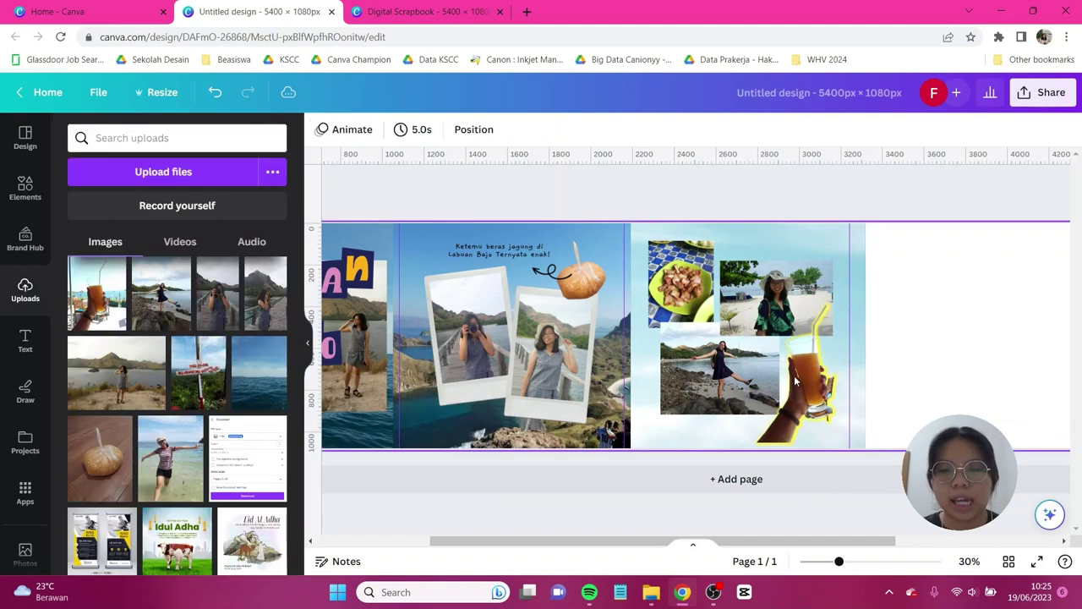
left_click(825, 410)
left_click(938, 395)
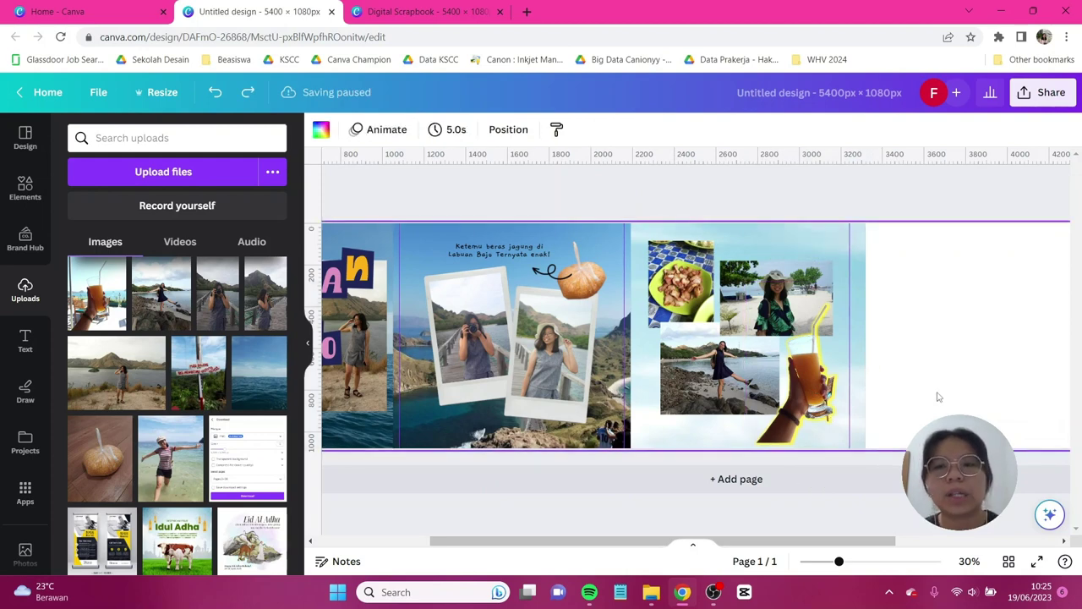
Position the drink cutout in the third slide's lower right area so the slide's bottom edge cuts off the arm.
left_click(810, 391)
left_click_drag(804, 388, 880, 372)
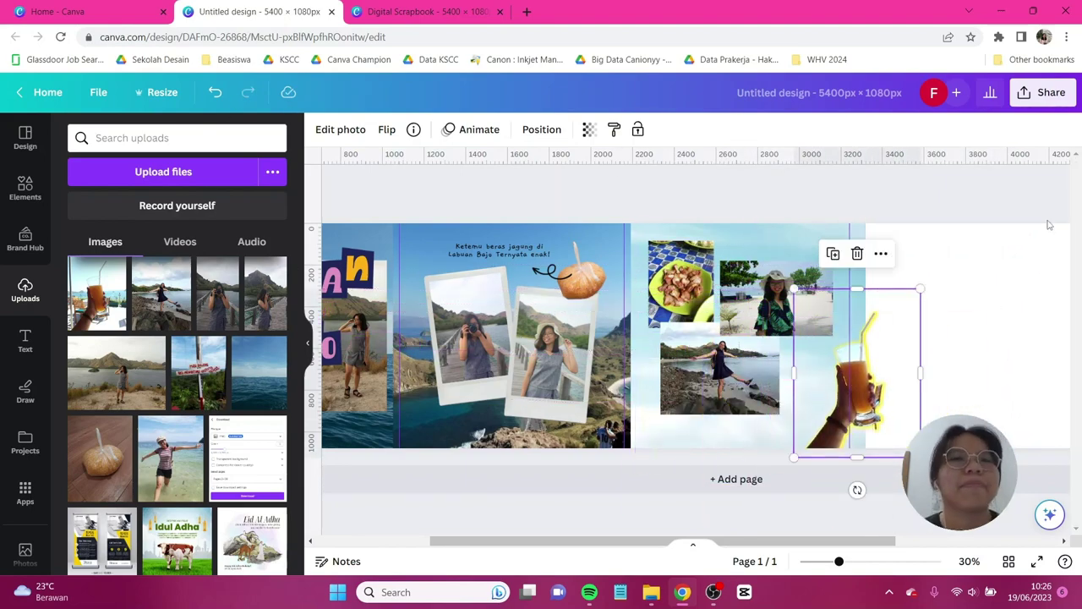
left_click_drag(885, 341, 834, 341)
left_click(930, 325)
scroll(930, 355, "up", 3)
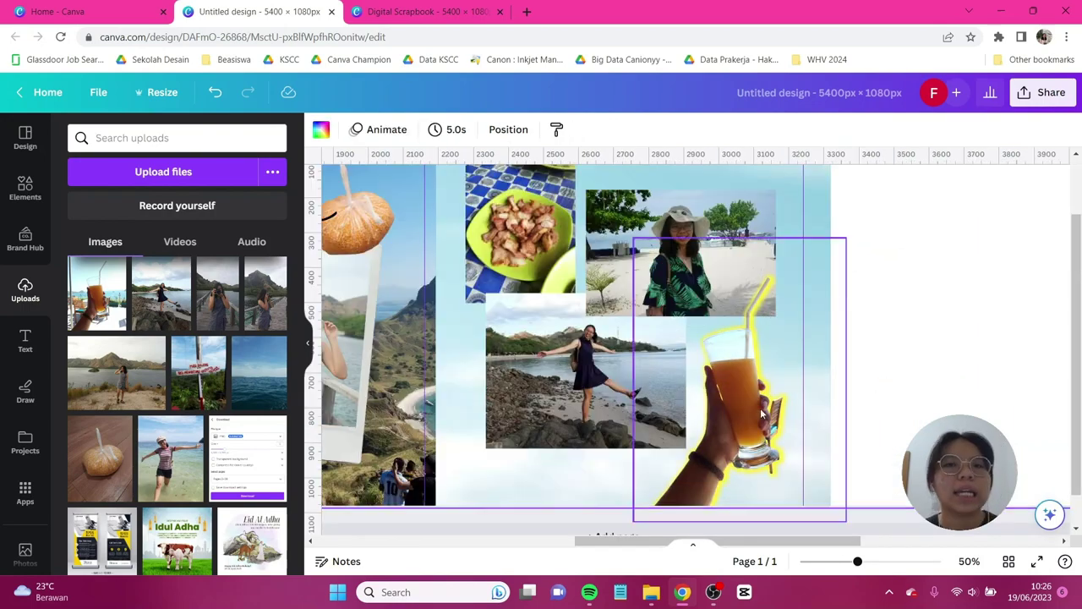
left_click_drag(758, 406, 794, 333)
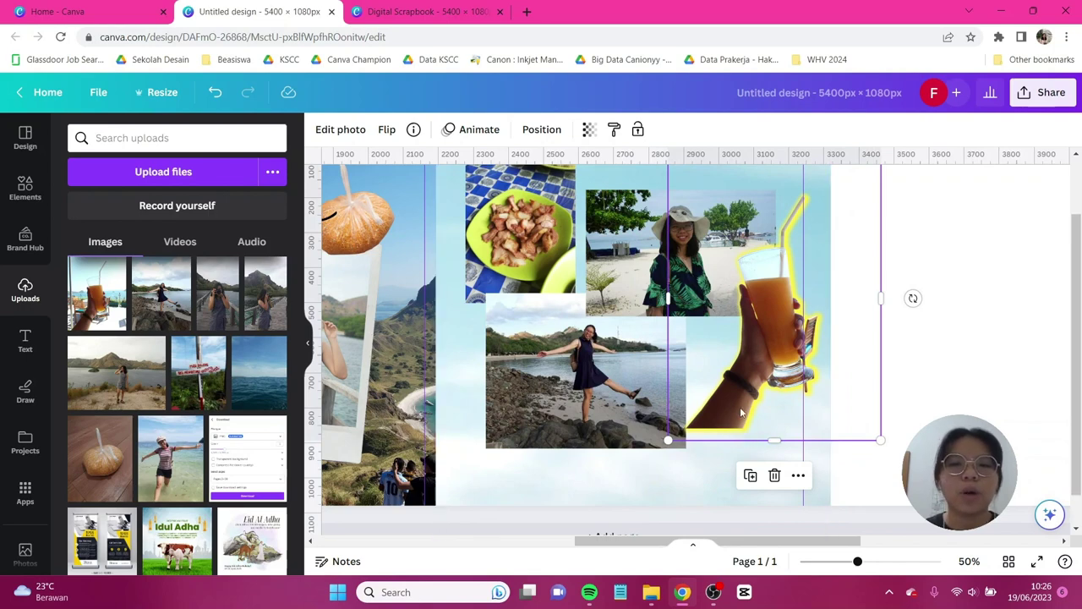
left_click_drag(739, 406, 699, 478)
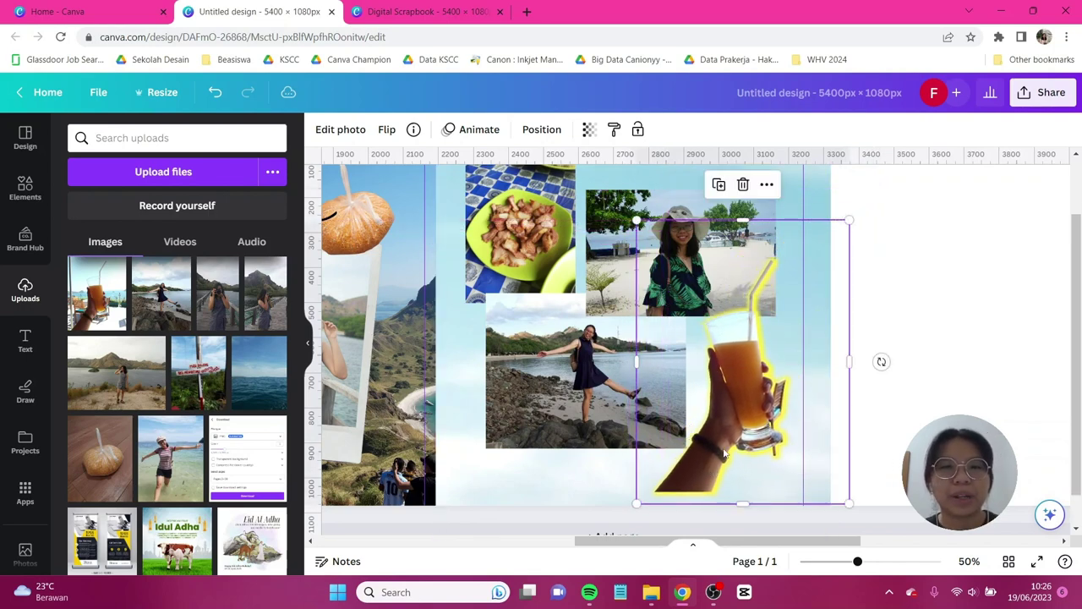
left_click_drag(721, 421, 722, 447)
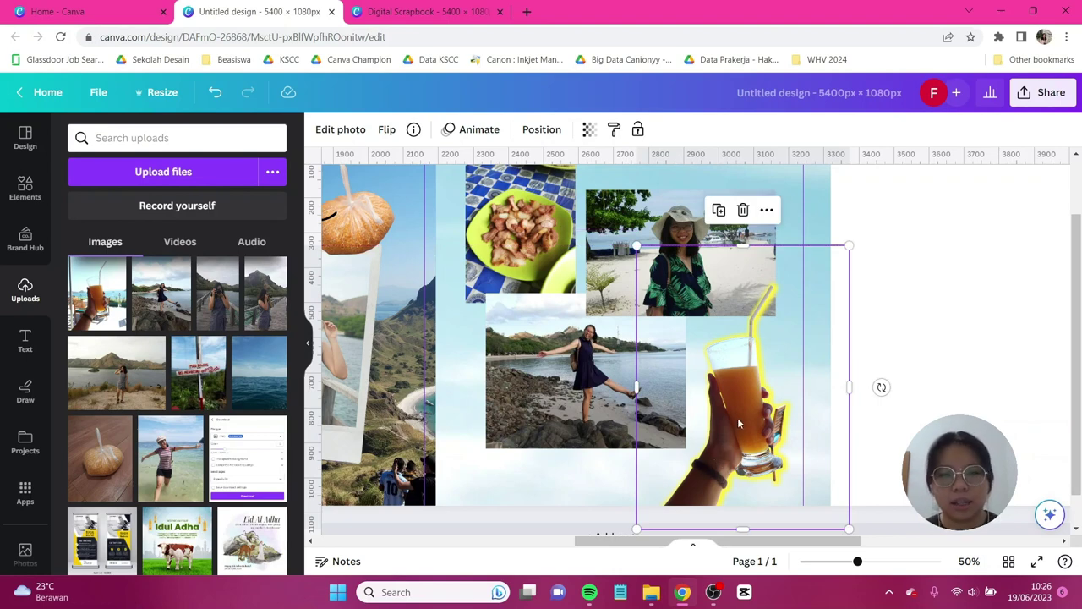
left_click(879, 343)
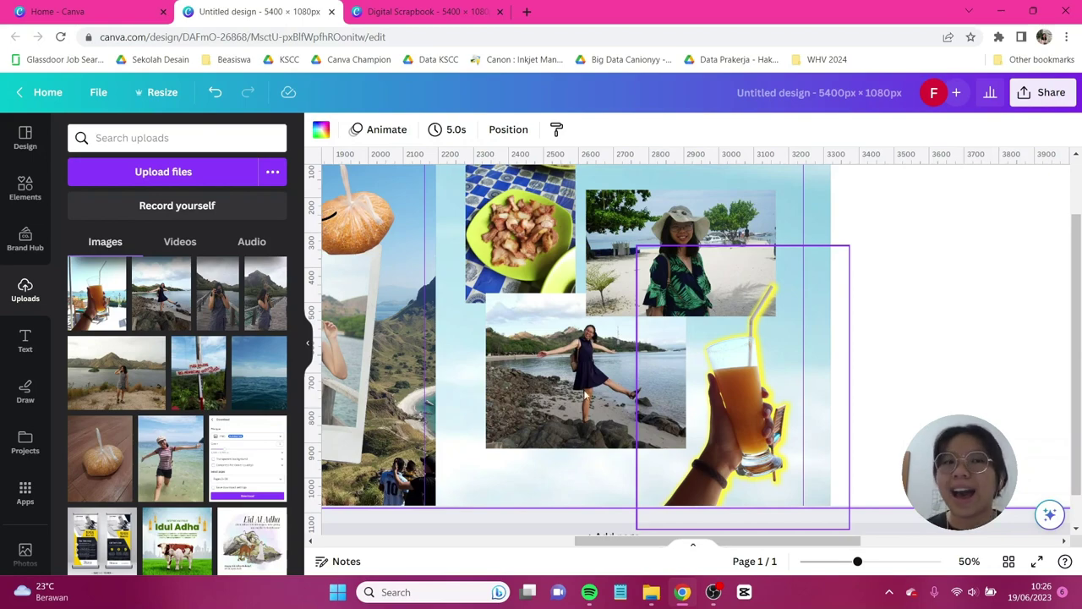
Search the graphics for "bubble chat" and add the white cloud-shaped thought bubble to the third slide.
left_click(25, 188)
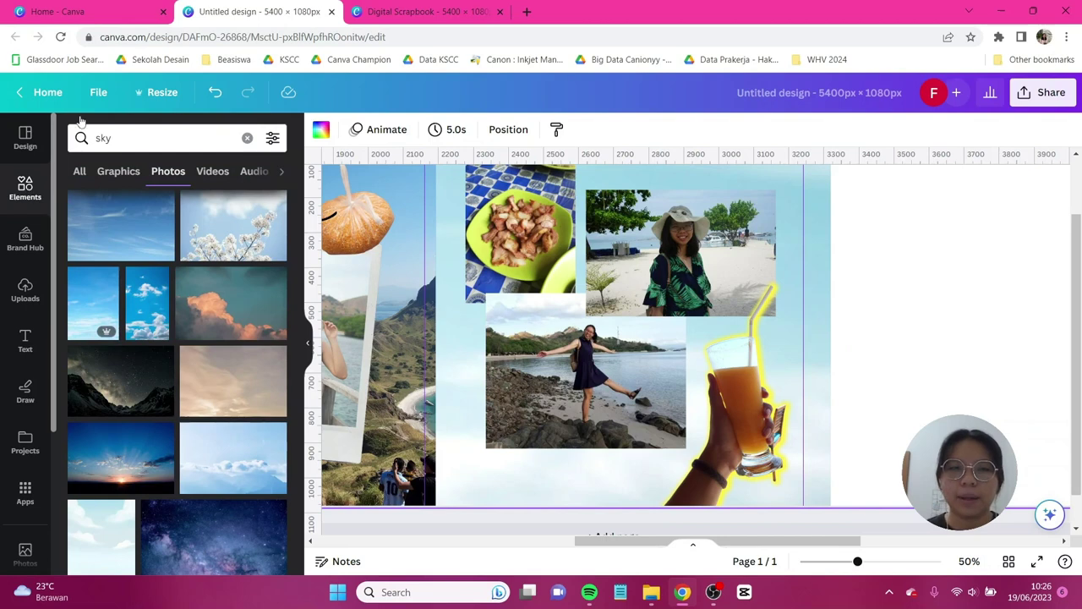
left_click(104, 138)
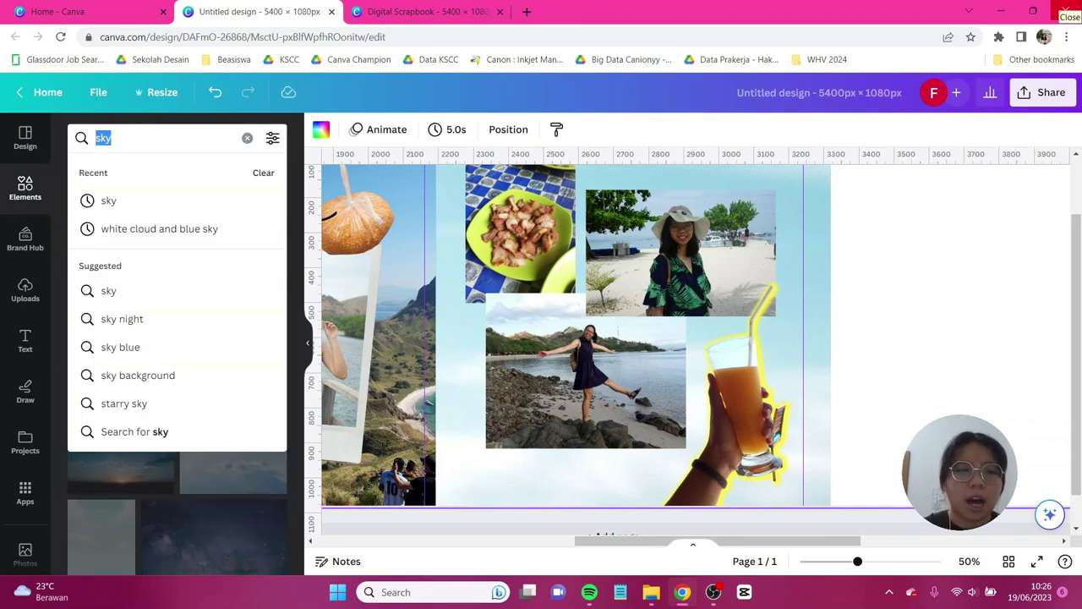
type("bubble chat")
key("Return")
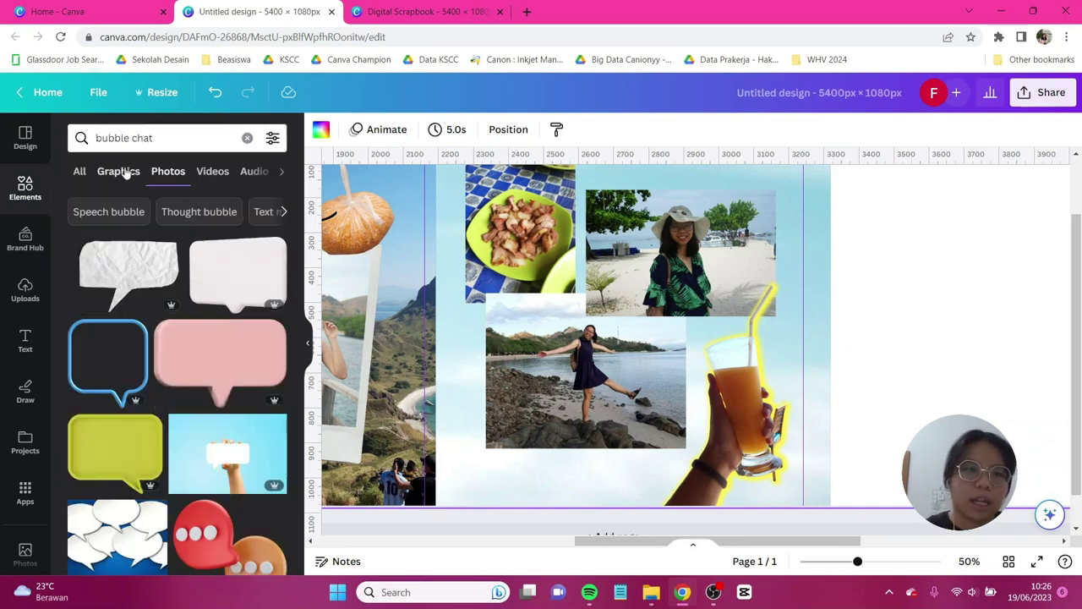
left_click(119, 172)
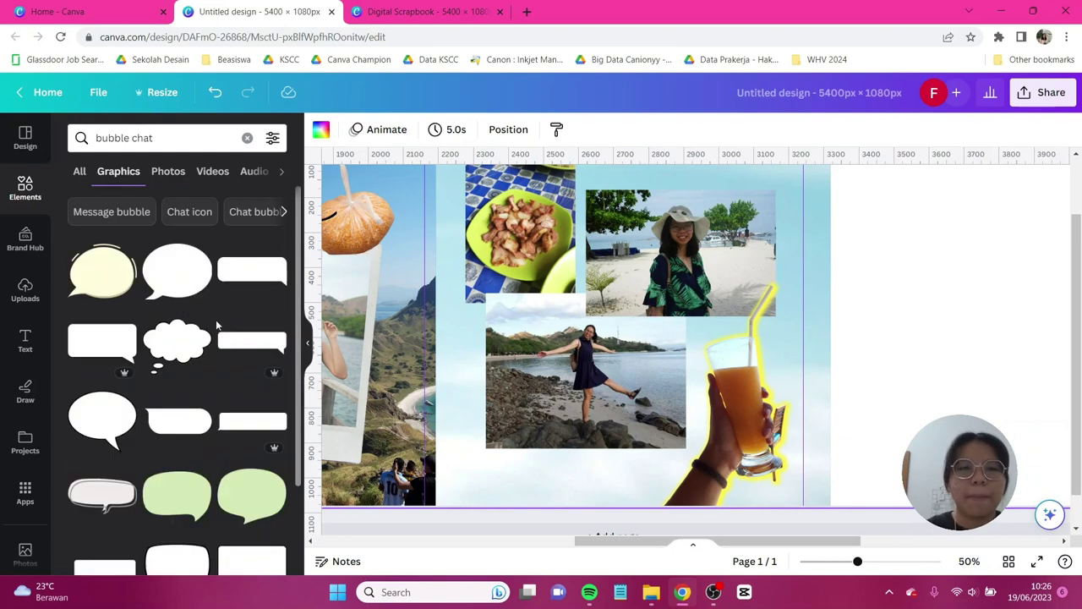
scroll(197, 290, "down", 1)
left_click(178, 284)
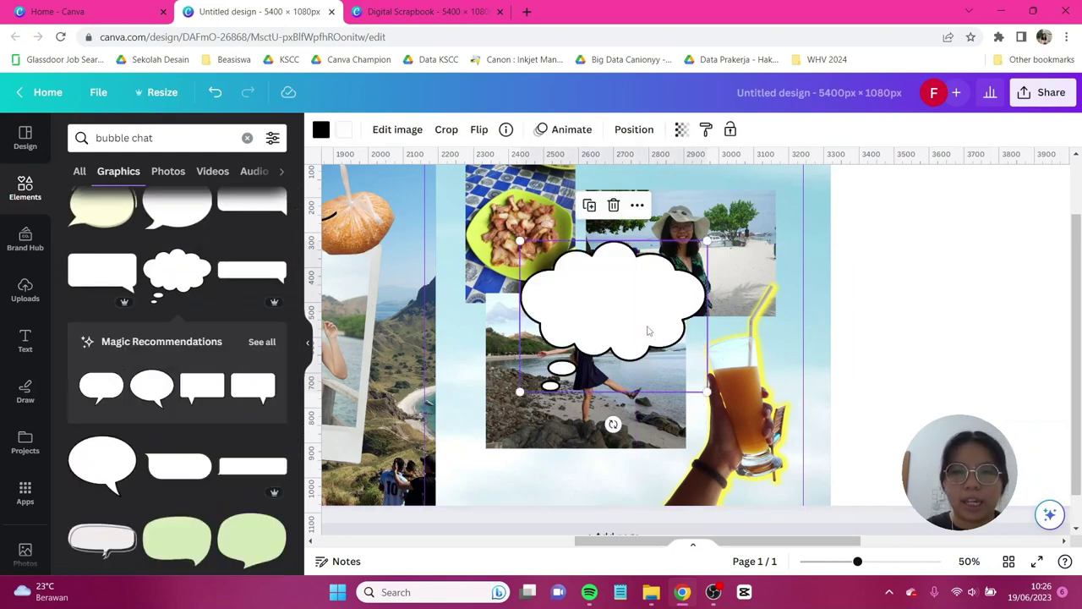
Shrink the thought bubble, flip it horizontally and place it between the rocky shore photo and the drink cutout.
left_click_drag(613, 304, 667, 310)
left_click_drag(761, 252, 733, 331)
left_click(479, 130)
left_click(532, 166)
left_click_drag(686, 359, 686, 355)
left_click(896, 398)
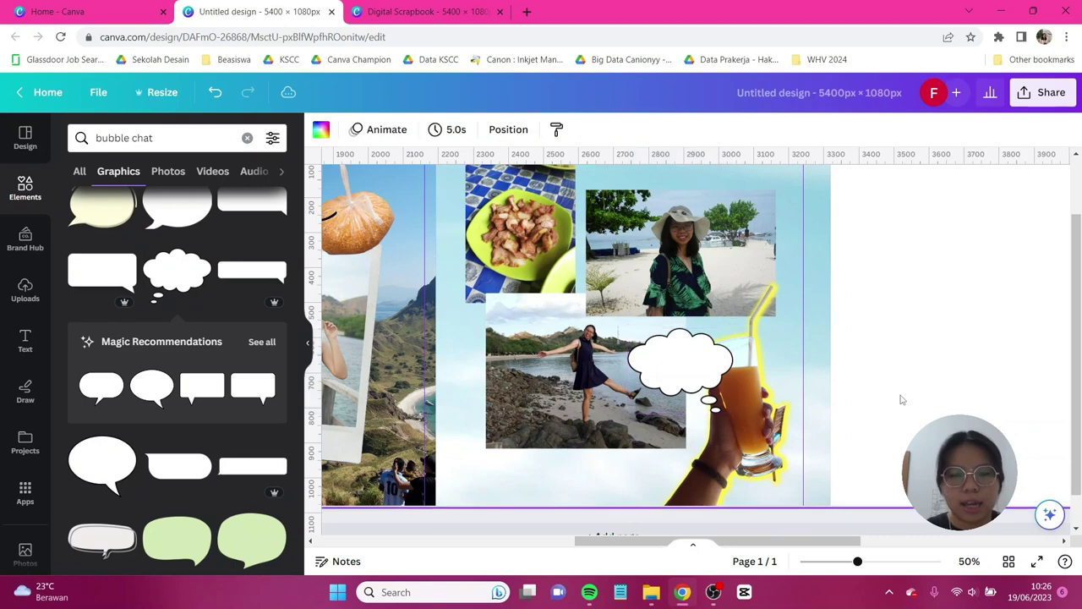
Add the text "Aku pikir jus jeruk/mangga eh tahunya jus semangka", tighten its line spacing, and wrap it to fit inside the thought bubble.
type("tAku pikir jus jeruk/")
type("mangga ah tahunya jus semangka")
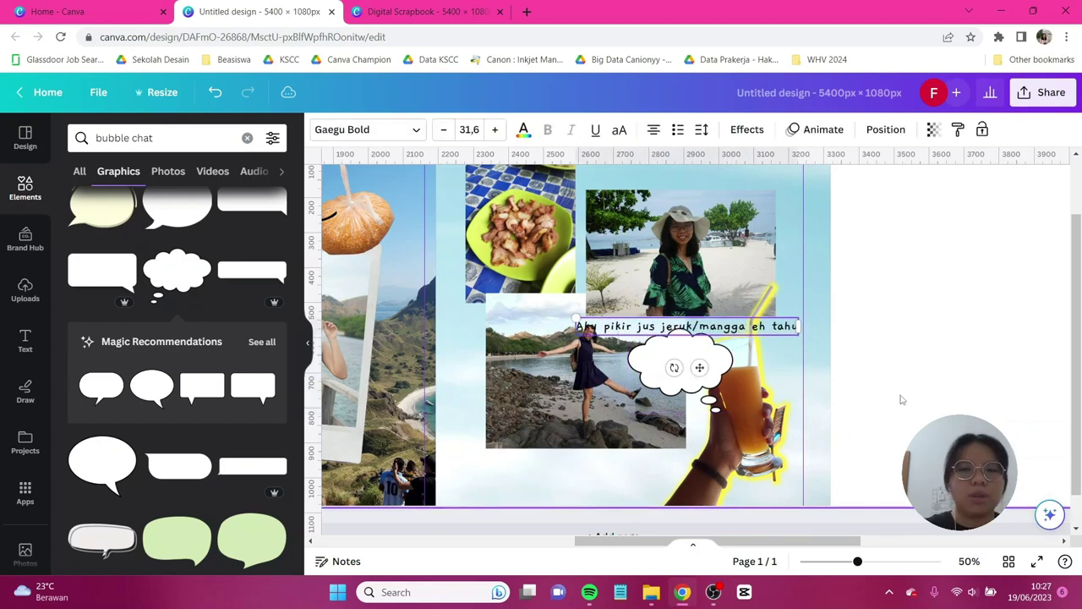
left_click_drag(857, 326, 714, 327)
left_click(701, 129)
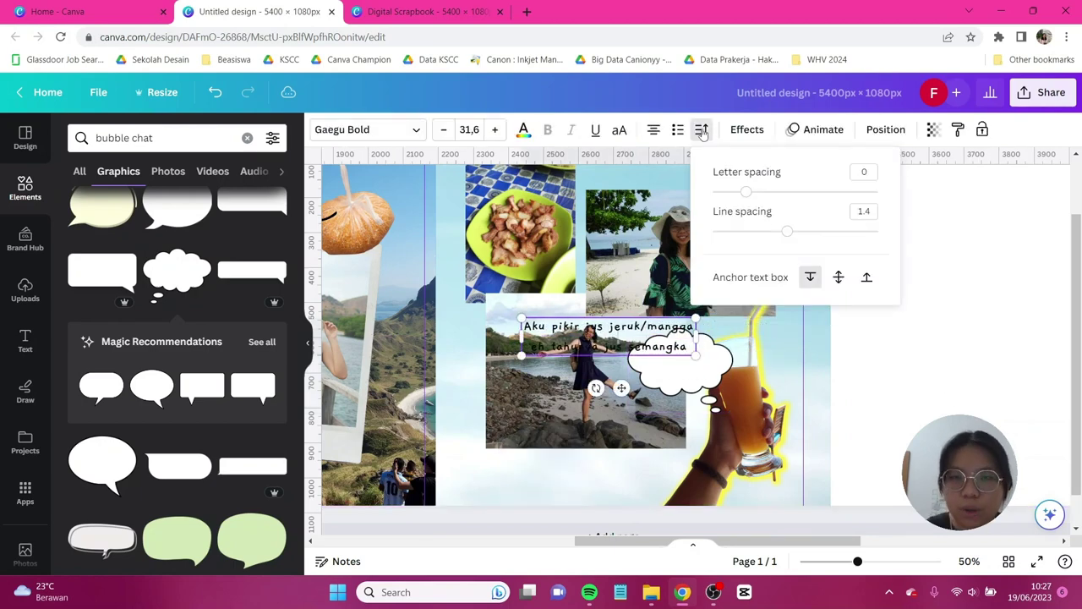
left_click_drag(770, 228, 778, 228)
left_click_drag(695, 346, 630, 363)
left_click_drag(598, 402, 703, 420)
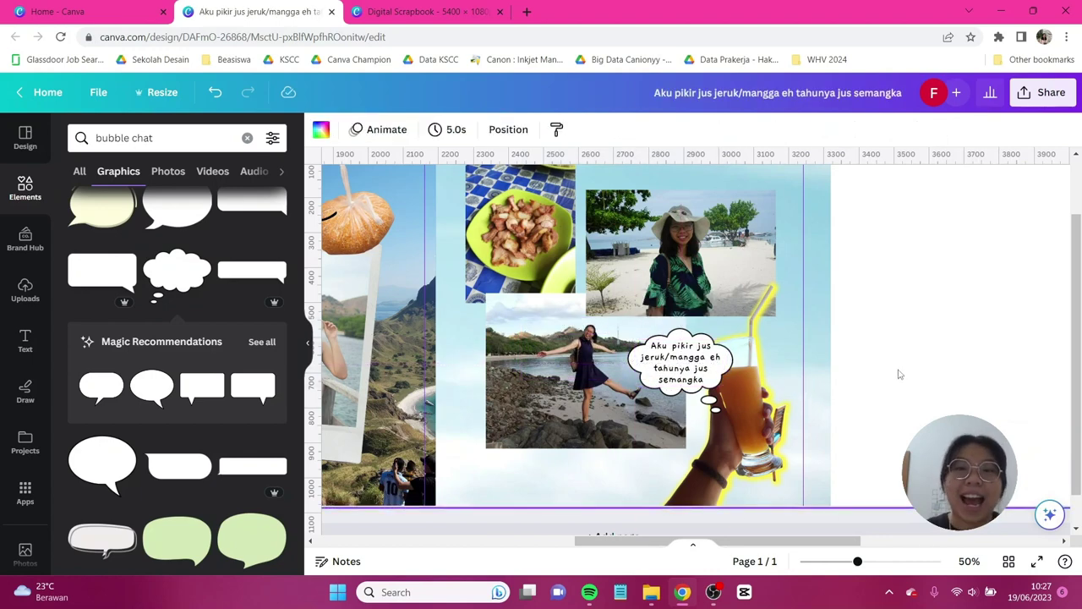
scroll(896, 370, "up", 2)
scroll(893, 369, "down", 1)
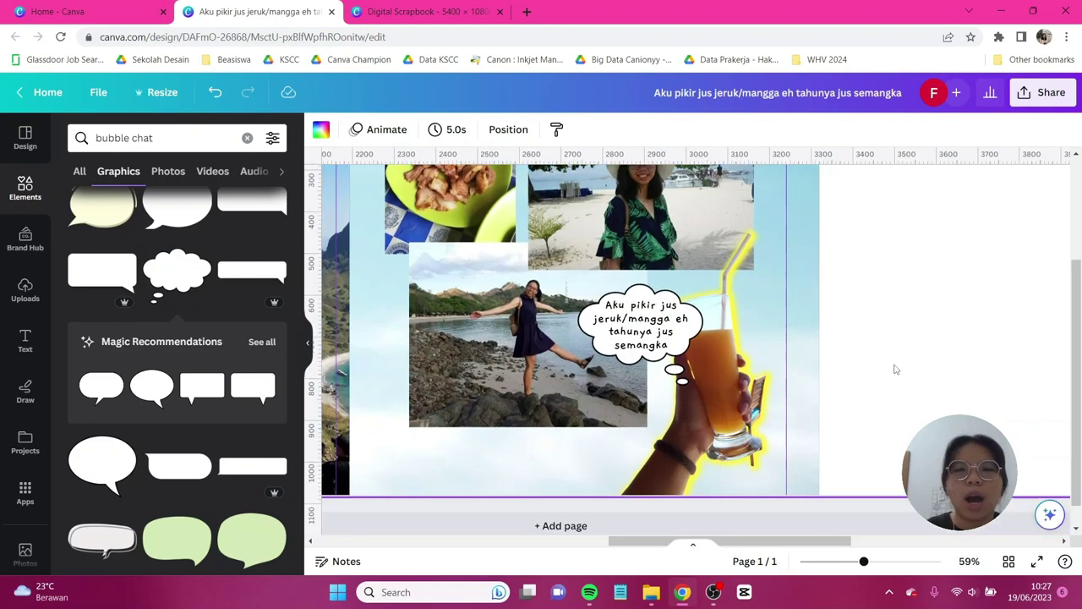
scroll(893, 369, "up", 3)
left_click(715, 314)
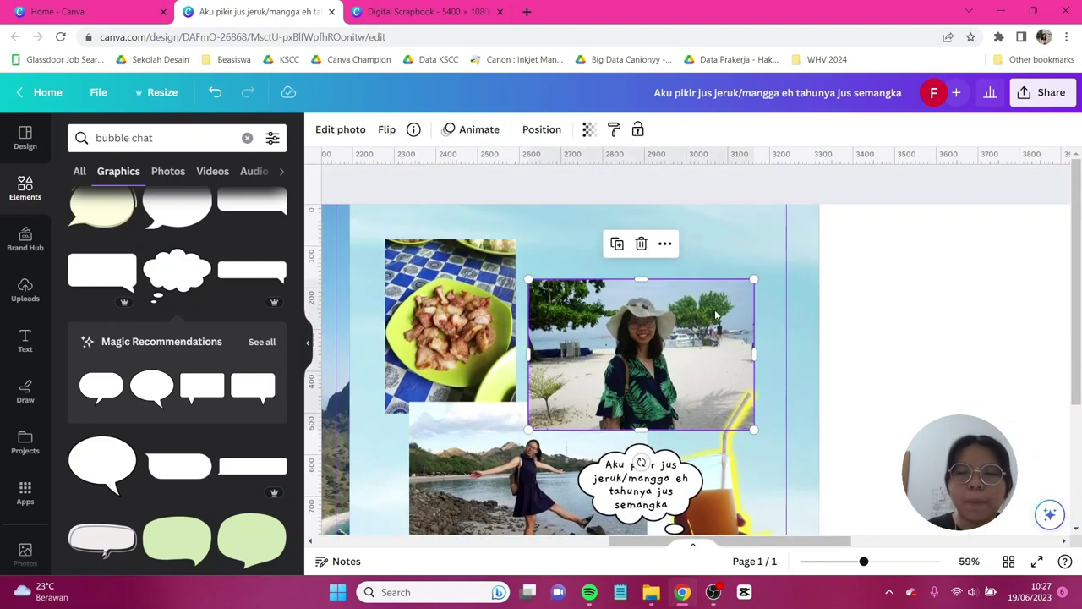
left_click(510, 337)
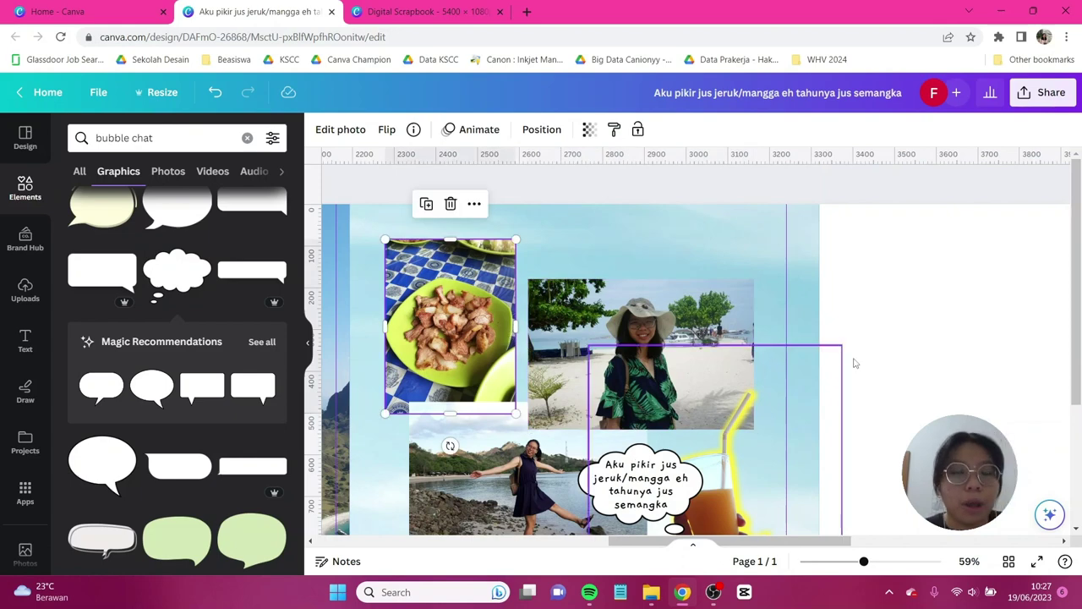
left_click(890, 332)
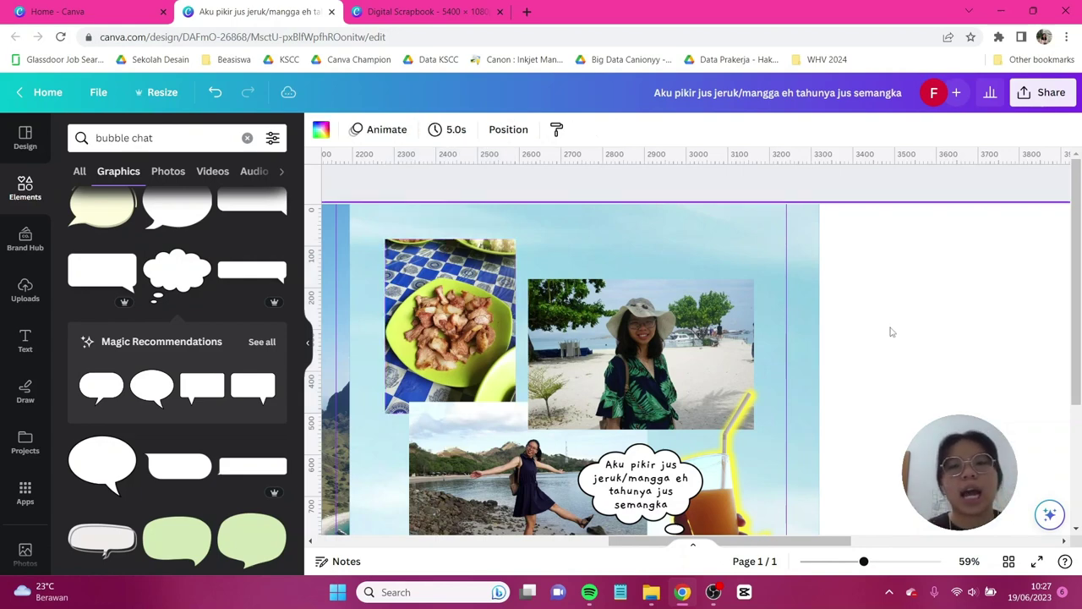
Search the graphics for "tape" and add the grey translucent torn tape piece to the design.
triple_click(210, 135)
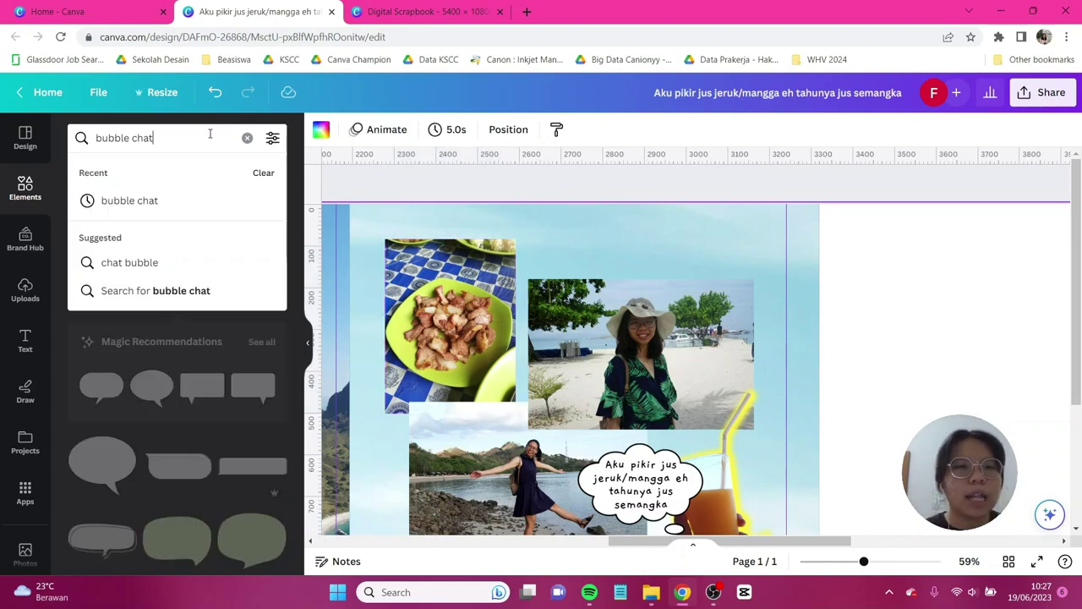
type("tape")
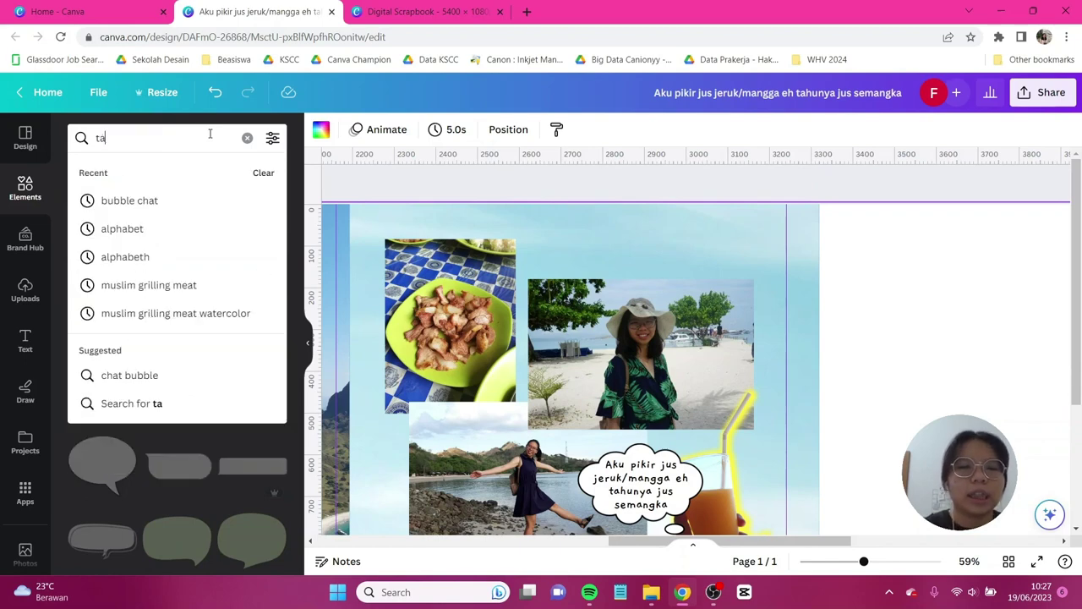
left_click(217, 272)
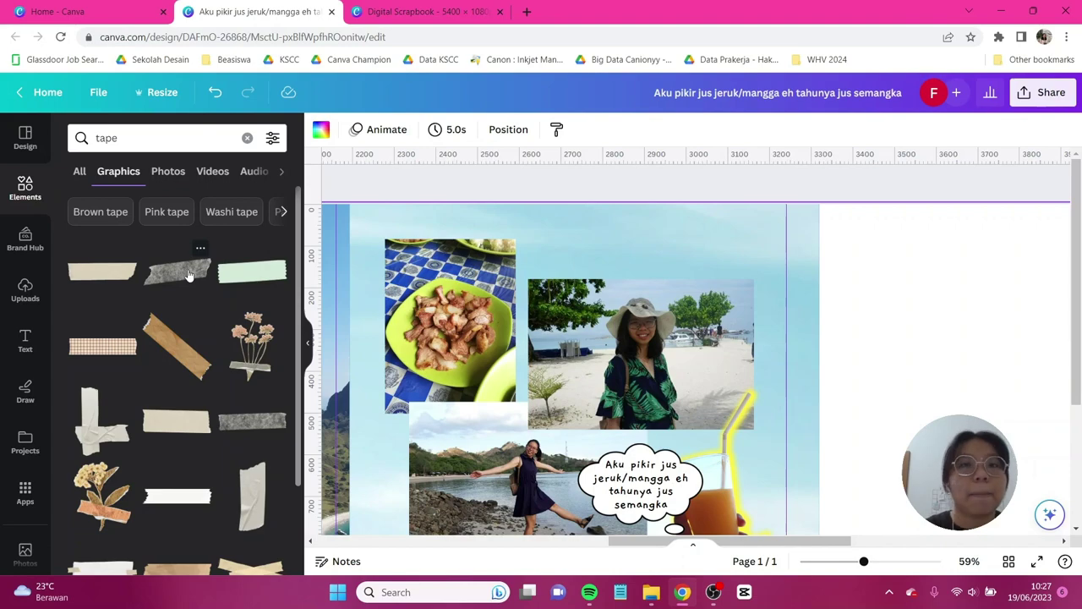
left_click(193, 271)
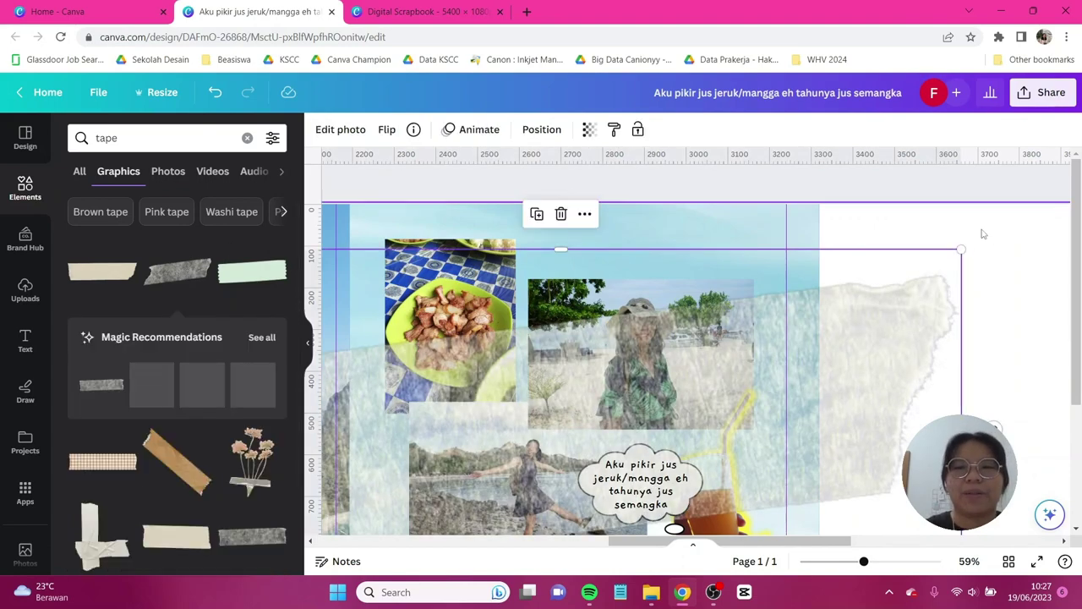
Shrink the tape and stick pieces on the beach portrait's top edge and the rocky shore photo's bottom edge.
scroll(736, 330, "down", 1)
scroll(736, 329, "down", 1)
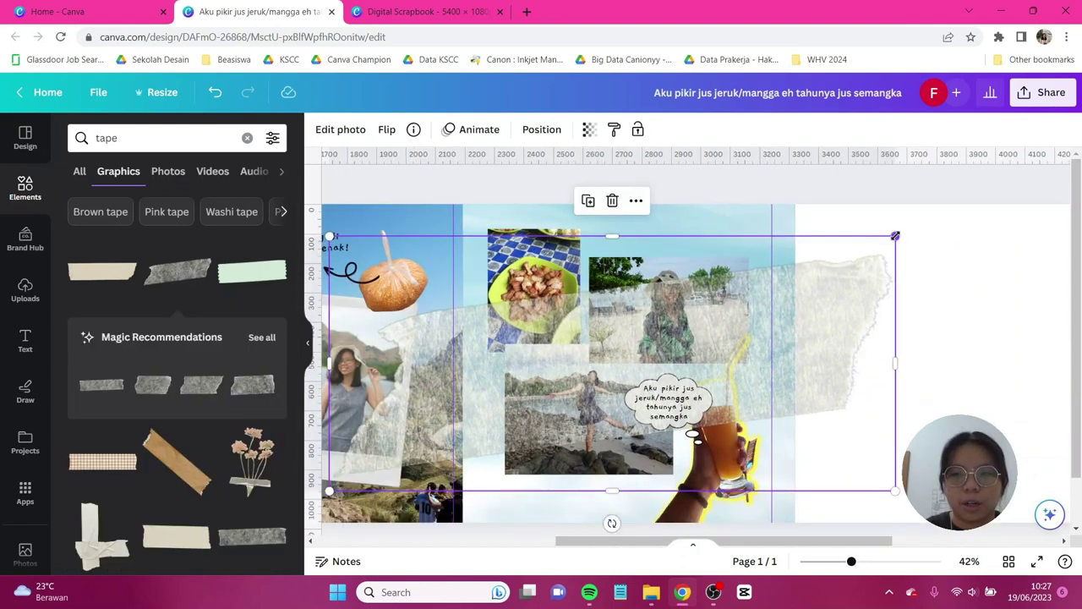
left_click_drag(897, 235, 686, 257)
scroll(686, 257, "up", 5)
scroll(685, 257, "left", 3)
left_click_drag(862, 235, 685, 247)
scroll(685, 247, "down", 1)
scroll(685, 247, "down", 5)
left_click(844, 245)
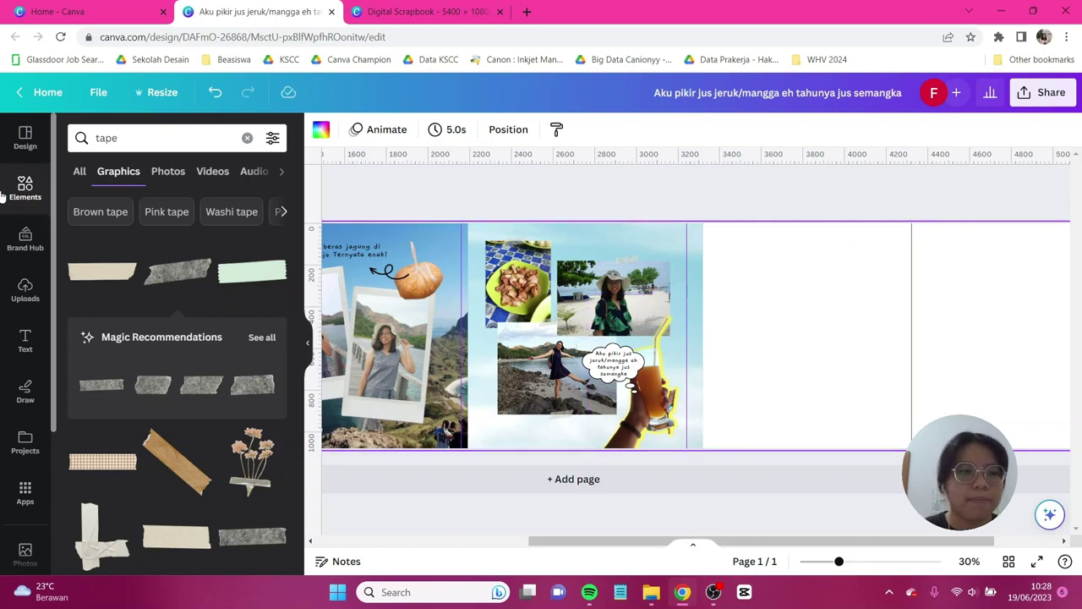
Insert the uploaded harbour panorama photo and move it to the start of the fourth slide.
left_click(10, 291)
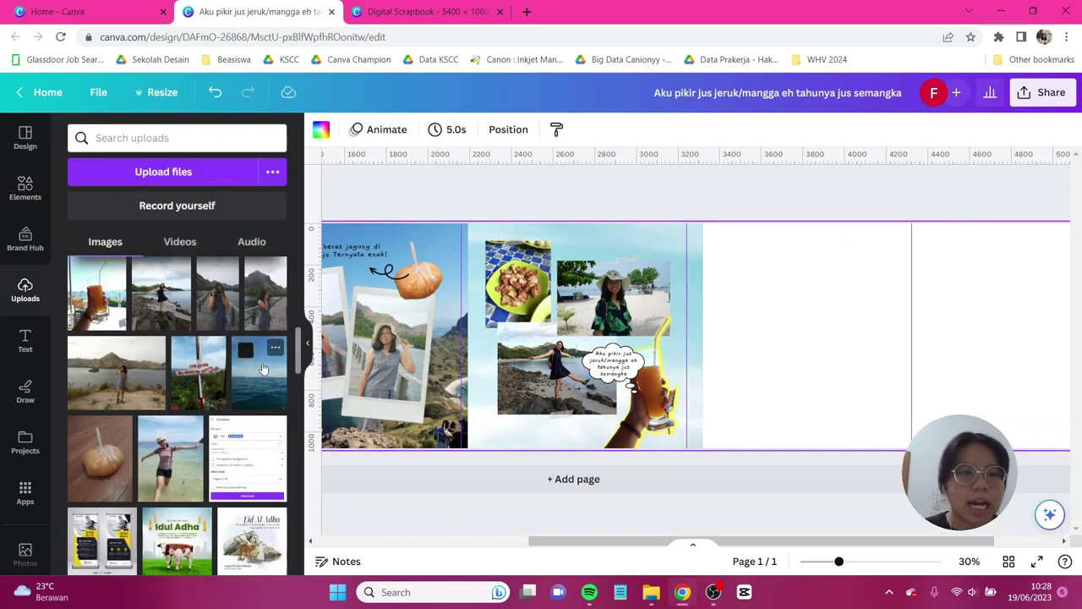
scroll(264, 367, "down", 1)
scroll(264, 367, "up", 5)
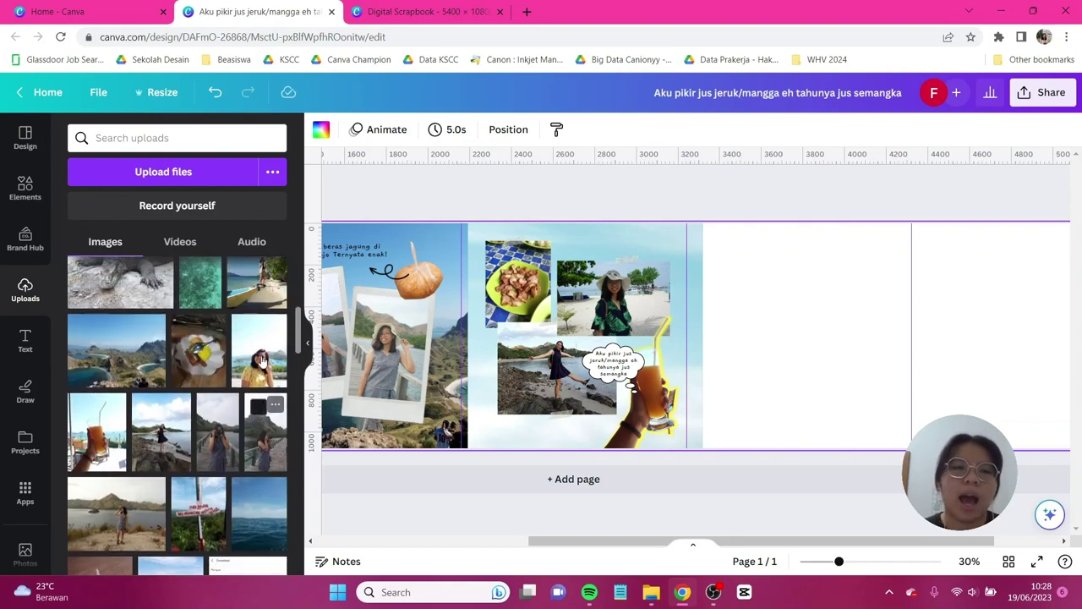
scroll(262, 360, "up", 6)
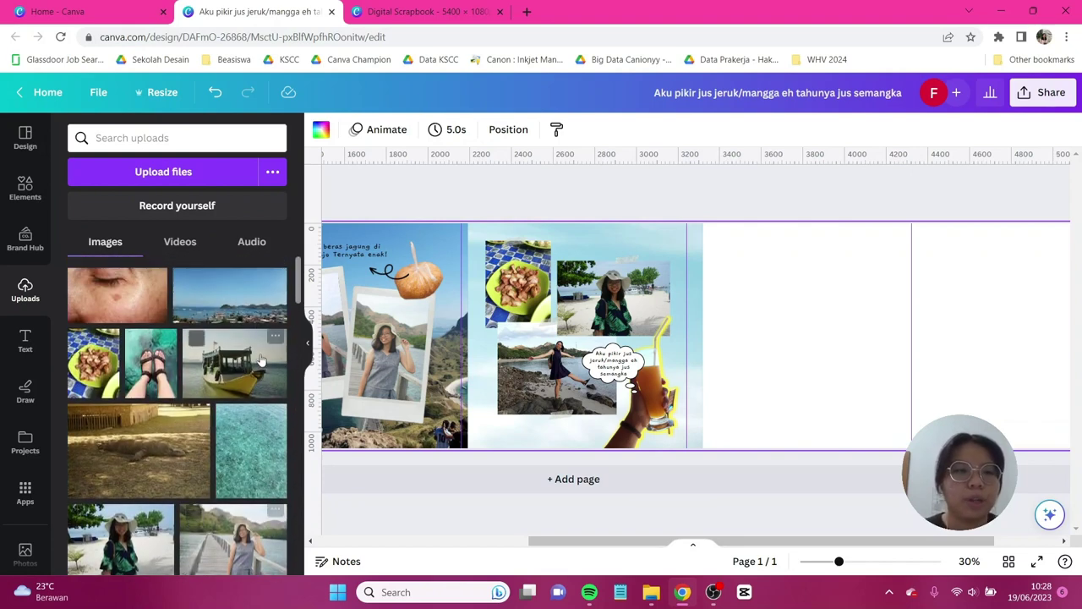
left_click(239, 304)
left_click_drag(590, 301, 870, 264)
Enlarge the harbour photo and extend it to the full slide height so it covers the fourth and fifth slides.
scroll(951, 410, "down", 3)
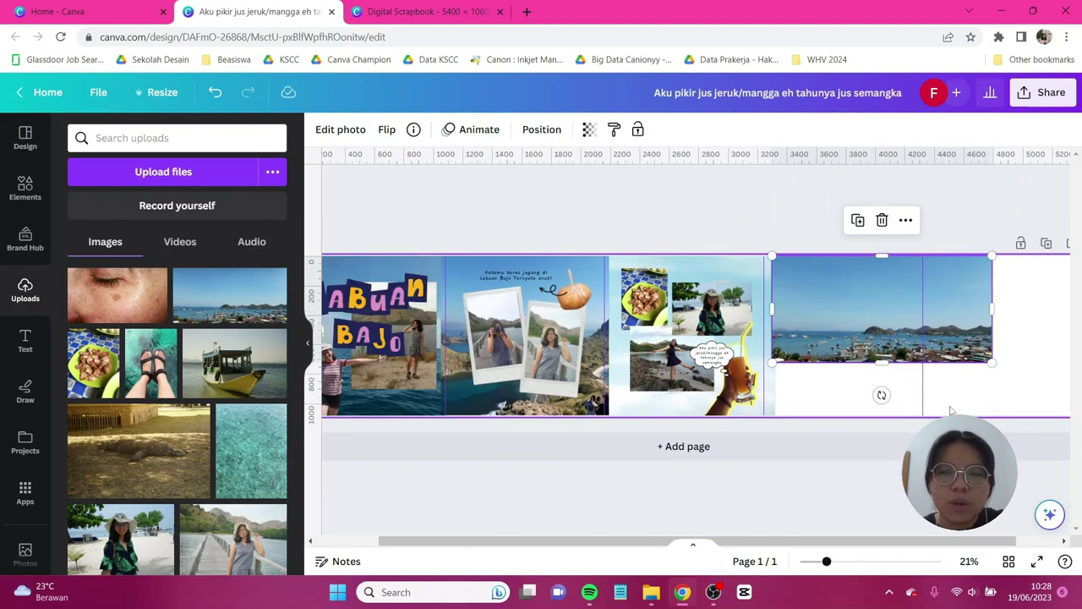
scroll(951, 410, "down", 1)
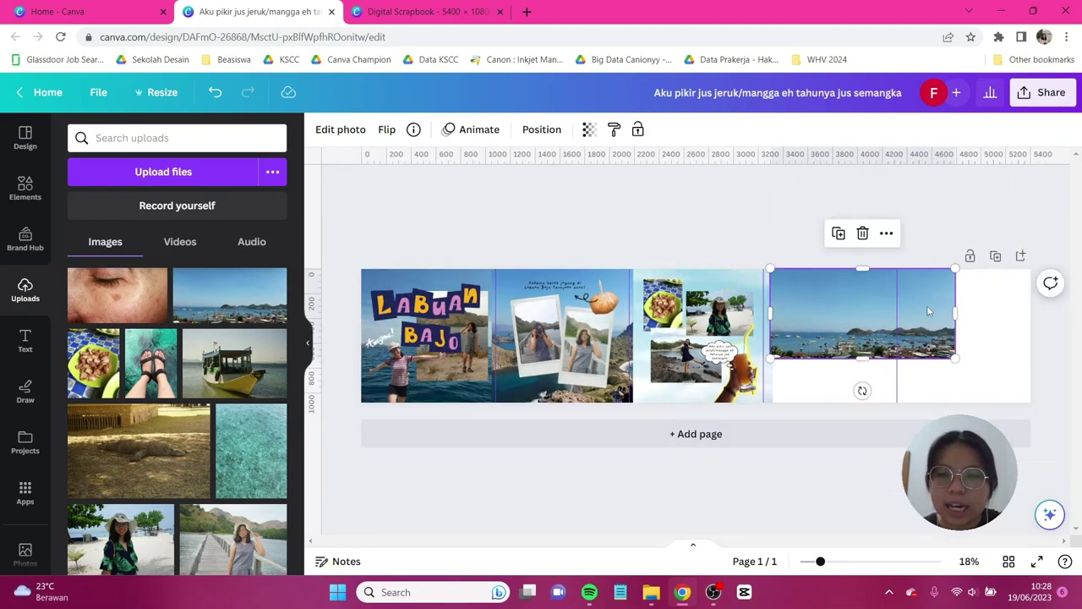
left_click_drag(955, 358, 1031, 401)
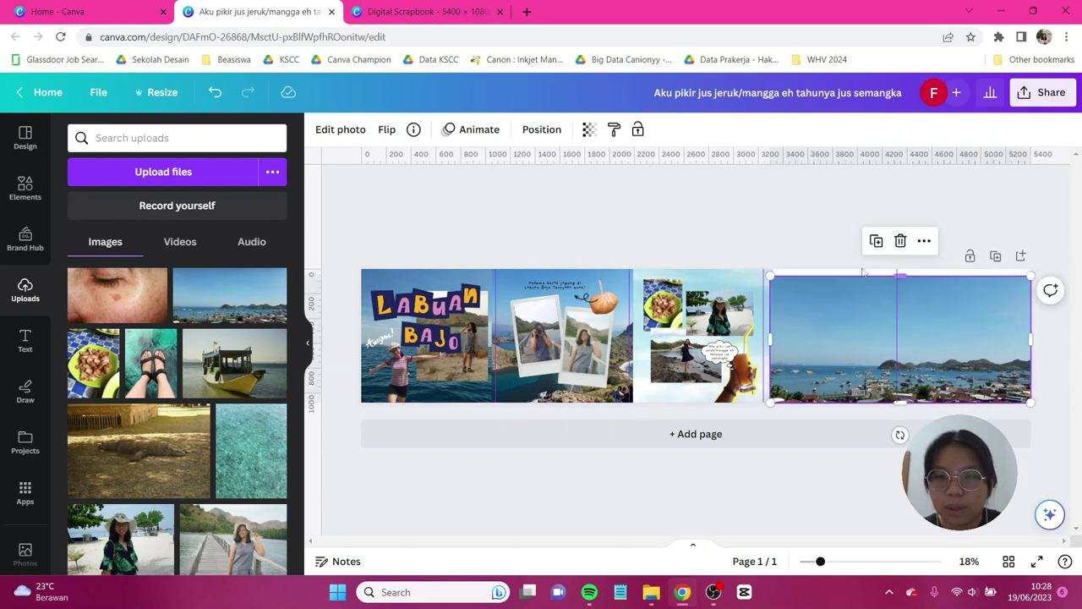
left_click_drag(854, 275, 852, 265)
left_click(773, 225)
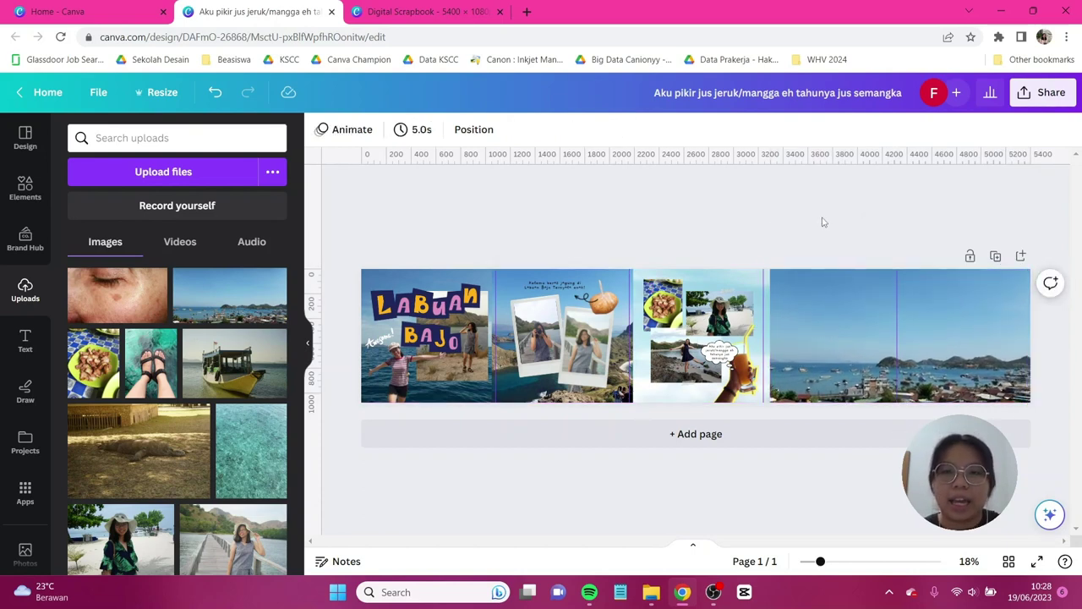
Add the yellow boat photo, remove its background, and place the boat across the border between the third and fourth slides.
scroll(823, 221, "up", 3)
scroll(823, 221, "up", 2)
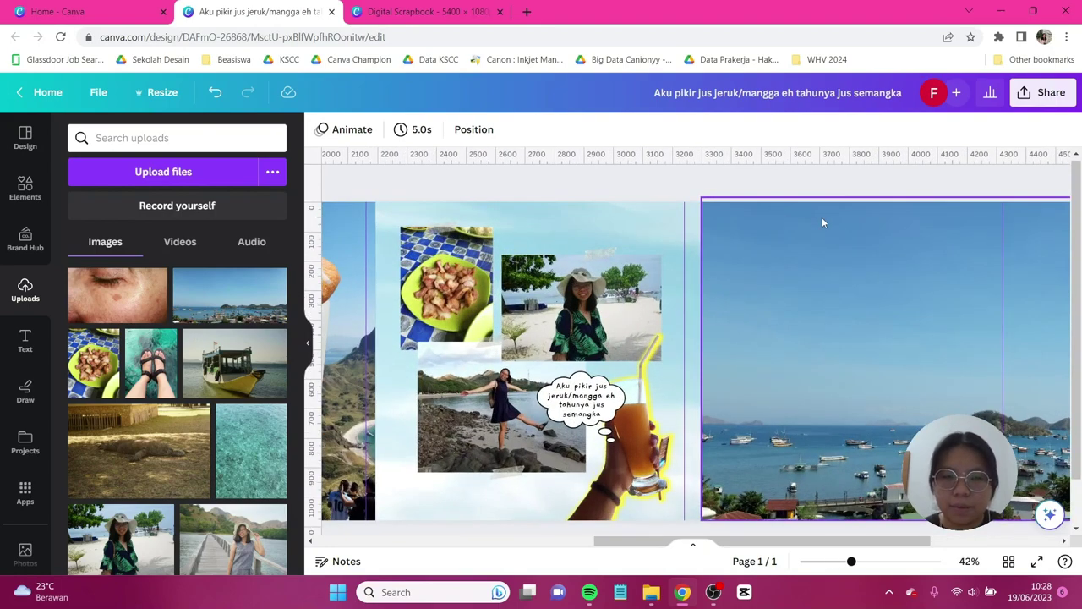
left_click(255, 365)
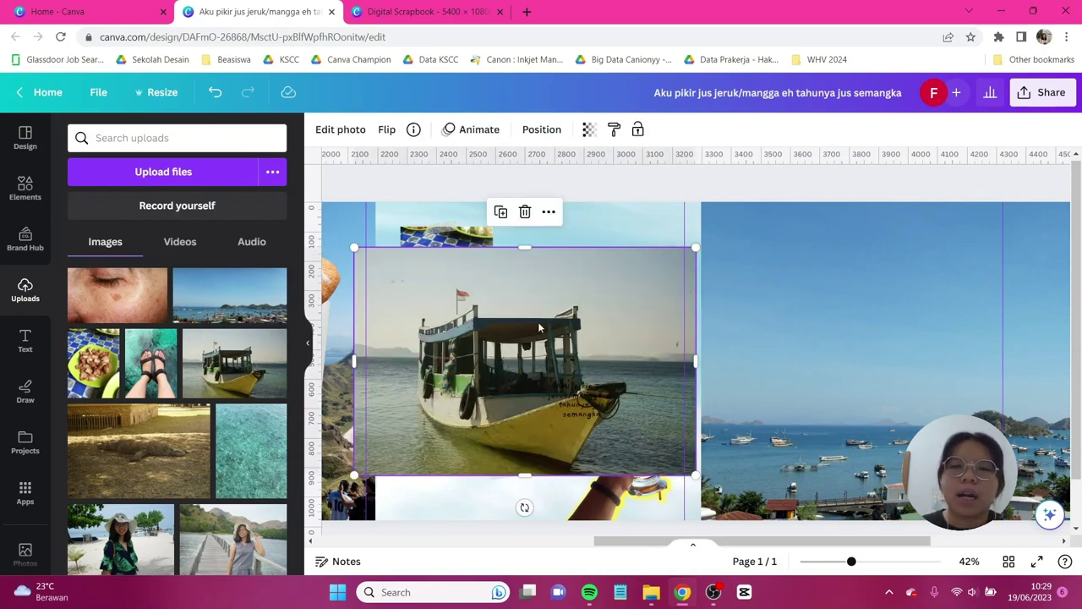
left_click_drag(538, 327, 868, 303)
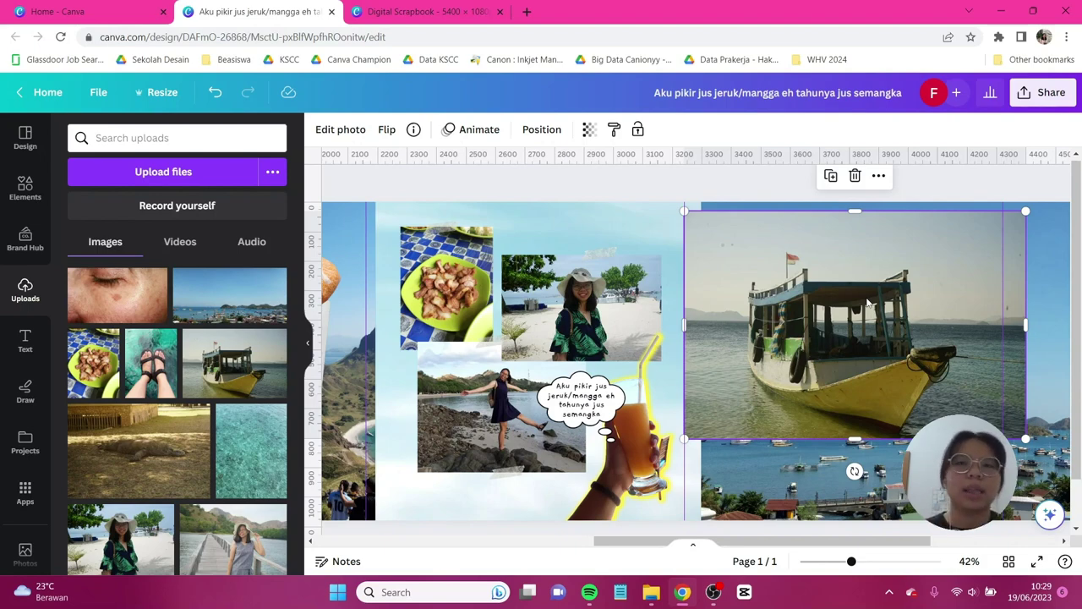
left_click_drag(758, 344, 678, 400)
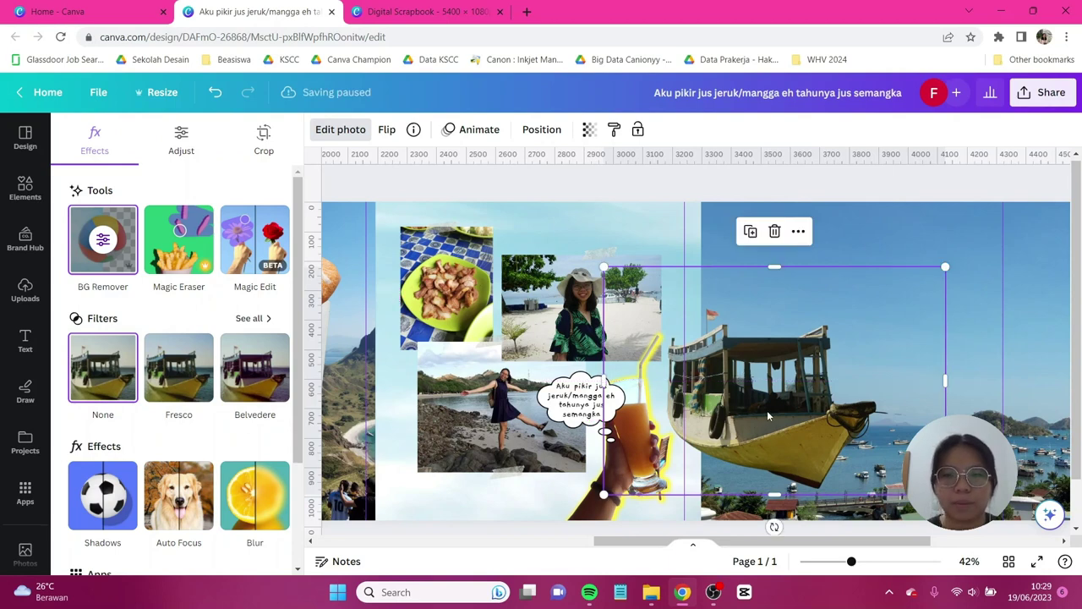
left_click_drag(785, 413, 786, 404)
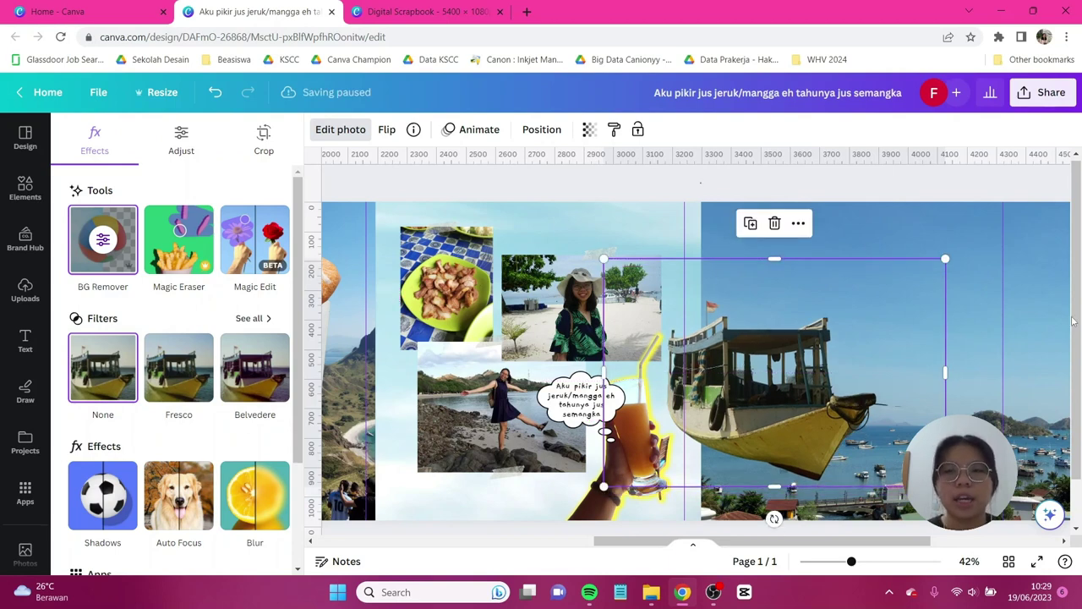
left_click(976, 232)
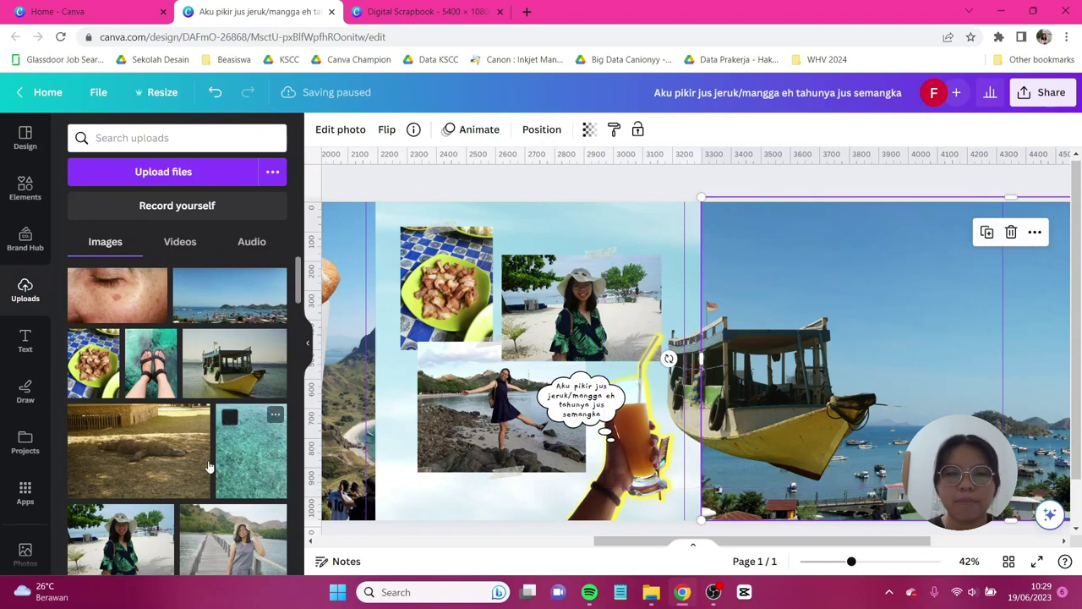
Add the Komodo dragon photo, remove its background, and place it smaller in the sky area of the fourth slide.
scroll(209, 466, "down", 3)
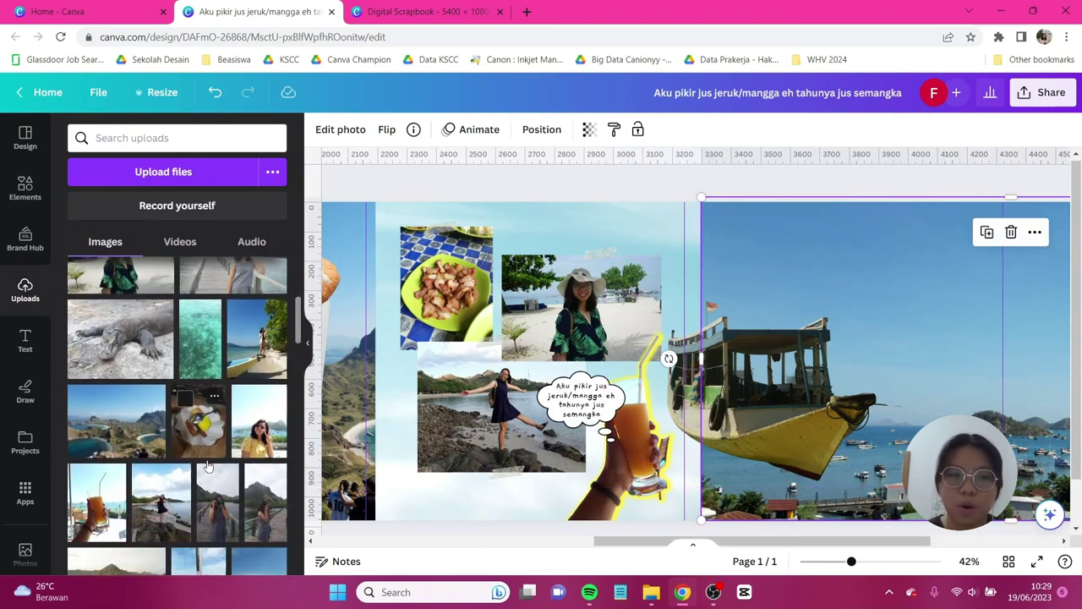
left_click_drag(120, 338, 587, 345)
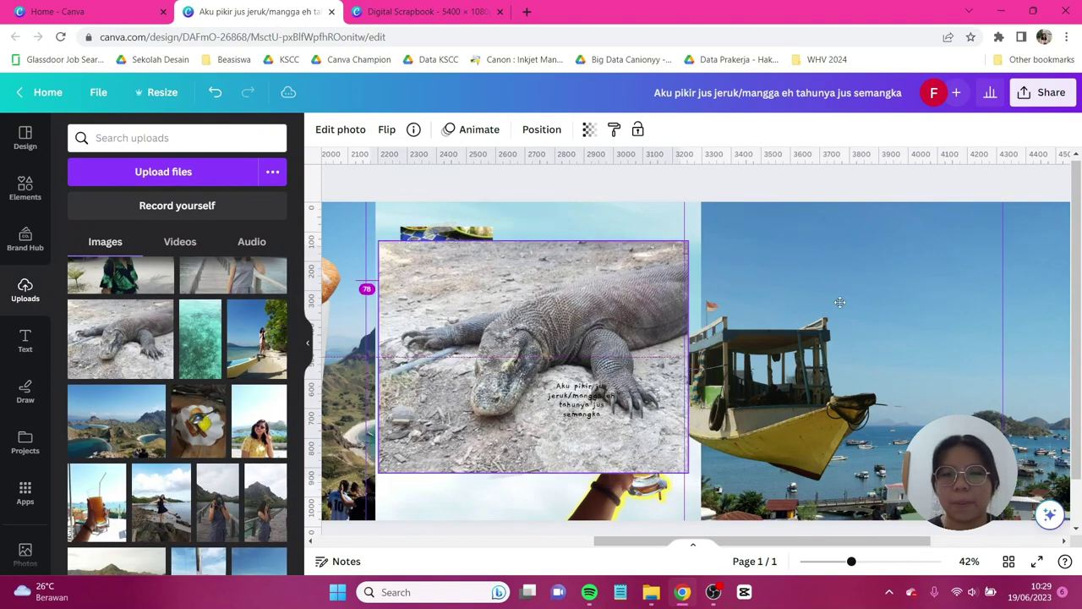
left_click_drag(840, 302, 871, 334)
left_click(338, 129)
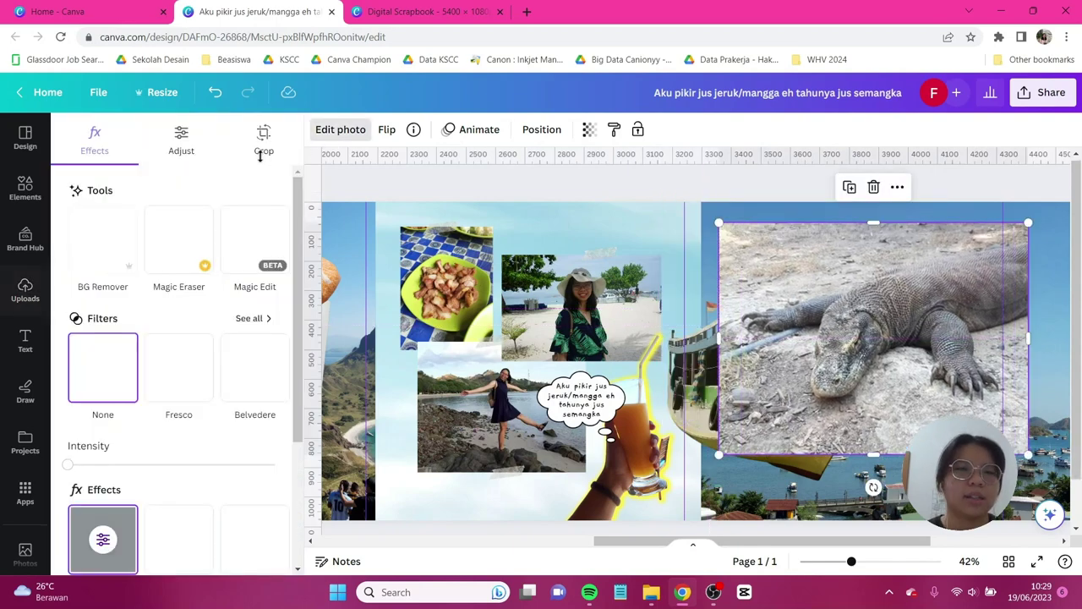
left_click(102, 239)
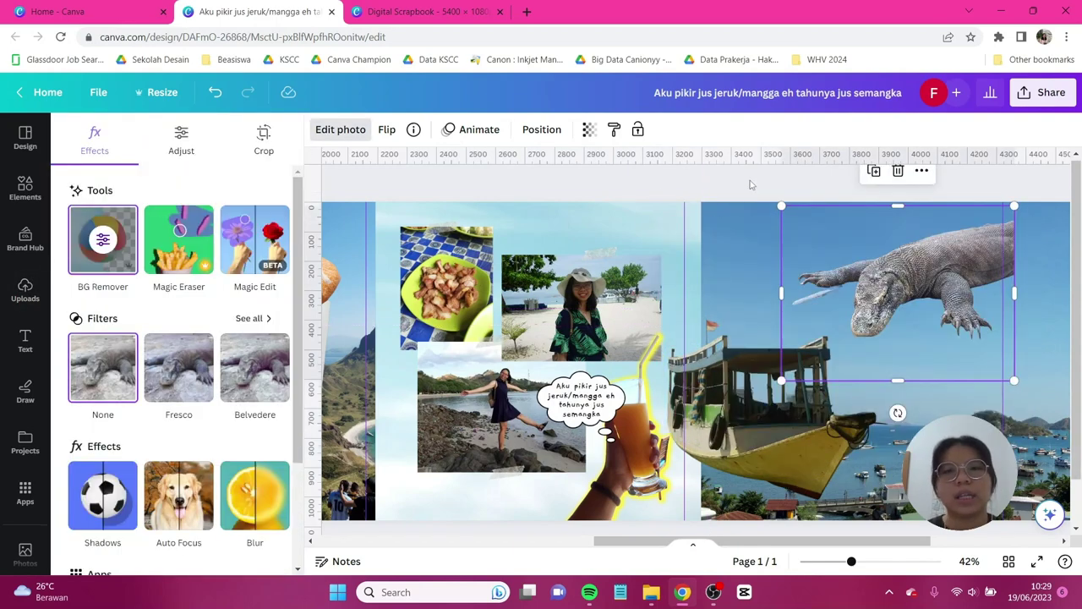
left_click(797, 282)
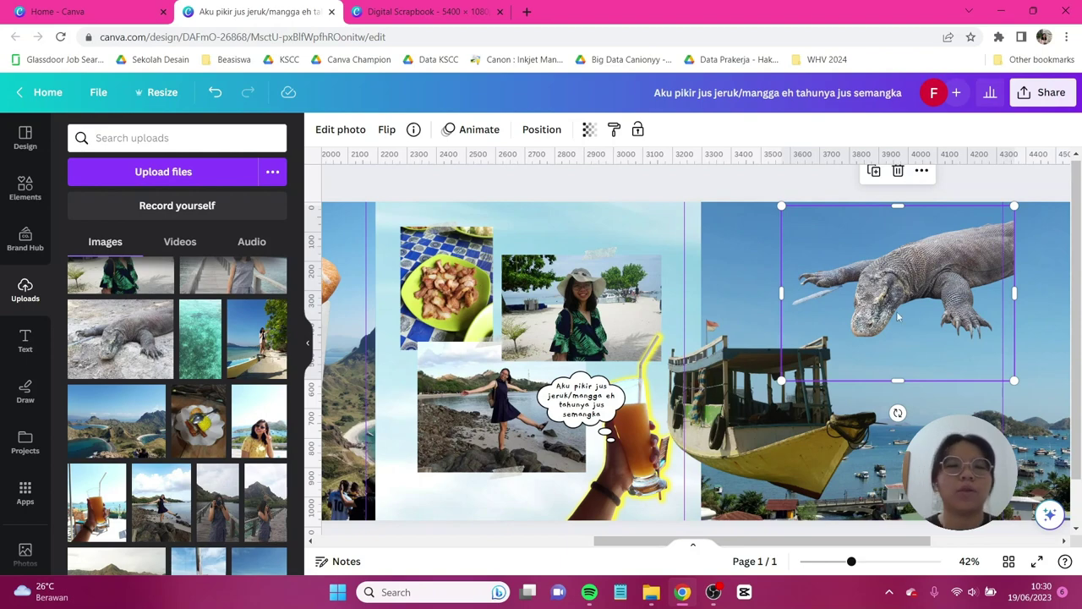
left_click(724, 195)
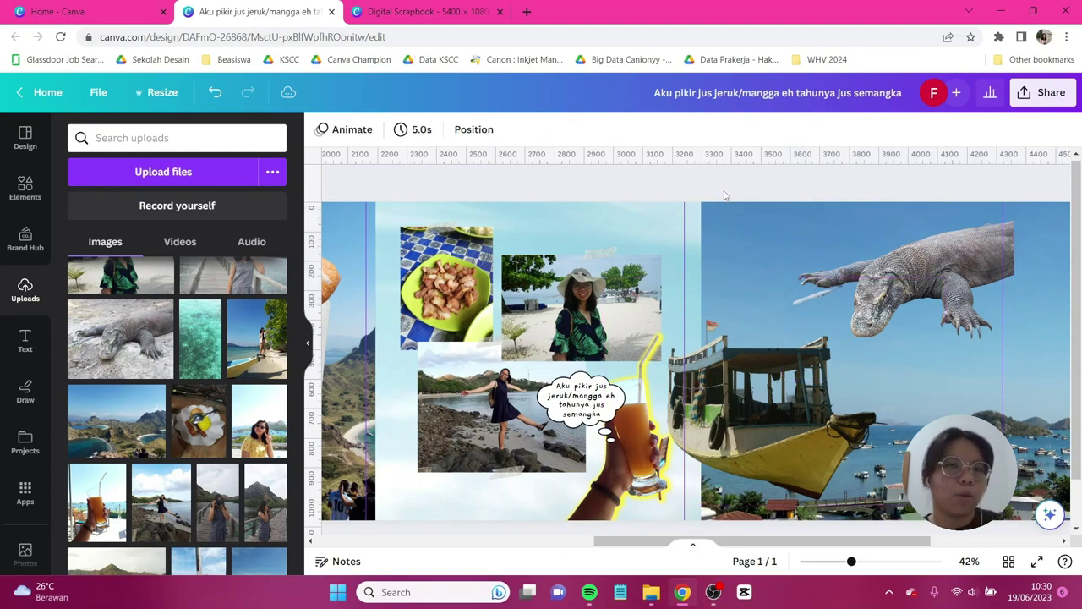
Add a body-text caption reading "Berikut ini adalah hewan khas Labuan Bajo" in the sky beside the Komodo dragon on the fourth slide.
left_click(27, 347)
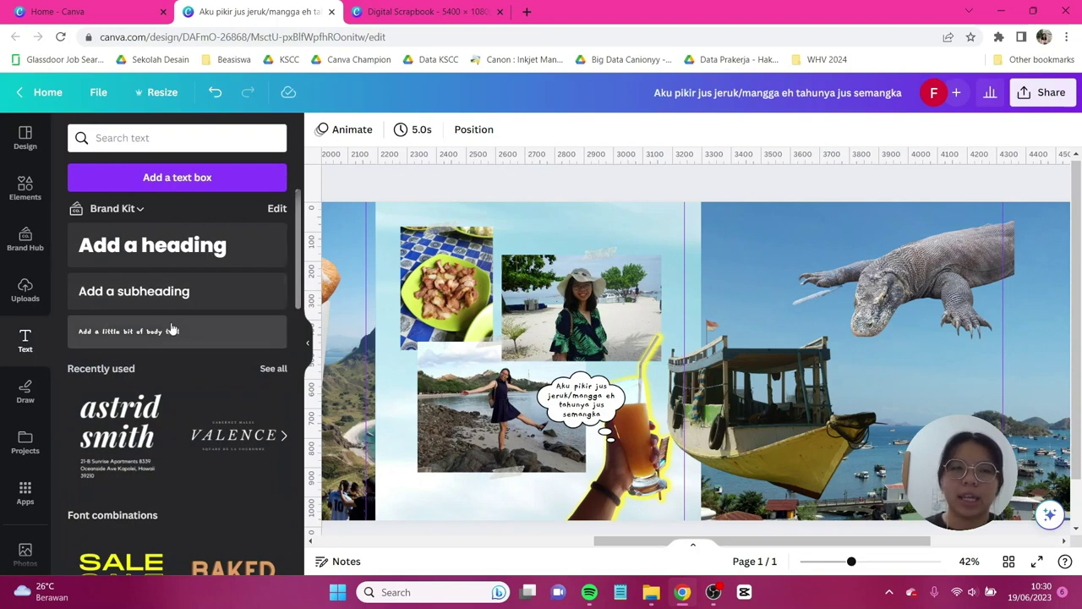
left_click(176, 330)
left_click_drag(700, 395, 777, 294)
key("Caps_Lock")
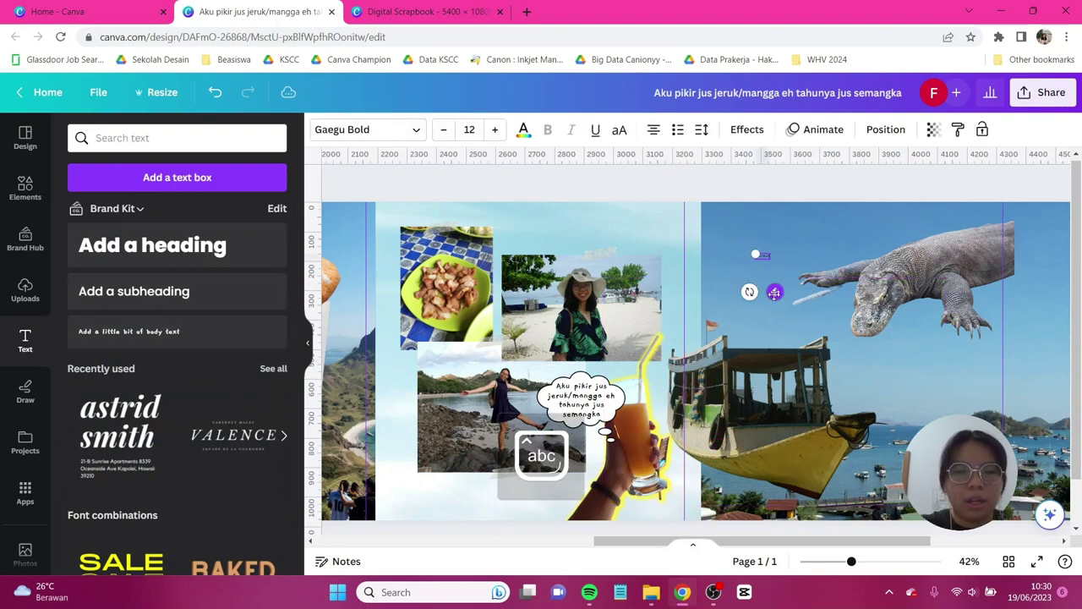
type("KOMODO")
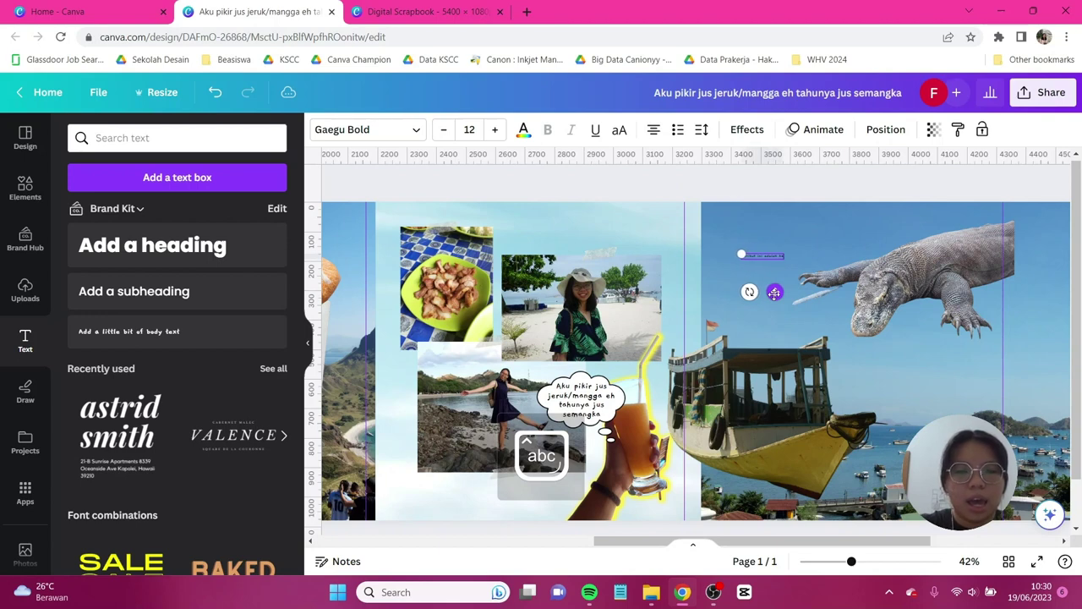
type("island")
key("Caps_Lock")
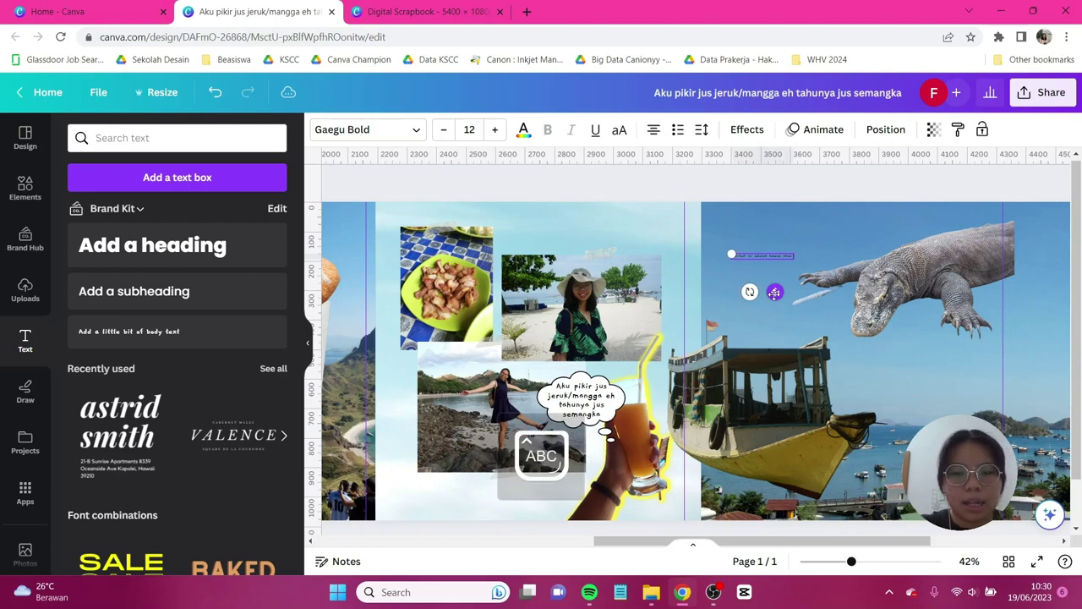
key("Caps_Lock")
key("Caps_Lock")
left_click(679, 184)
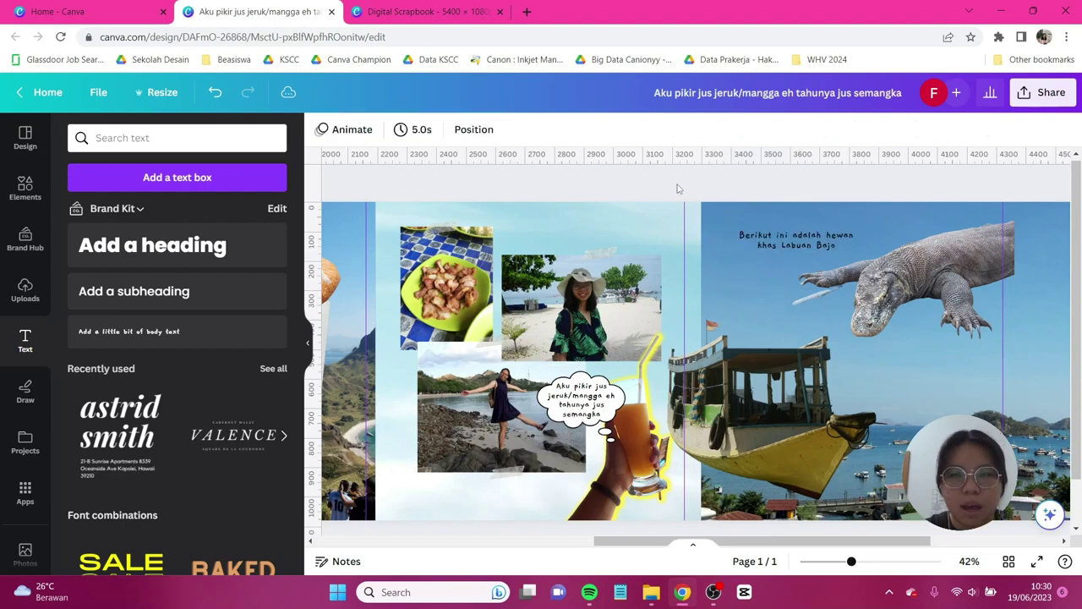
Search the graphic elements for "alphabet" and look through the results for a cutout letter style.
left_click(25, 188)
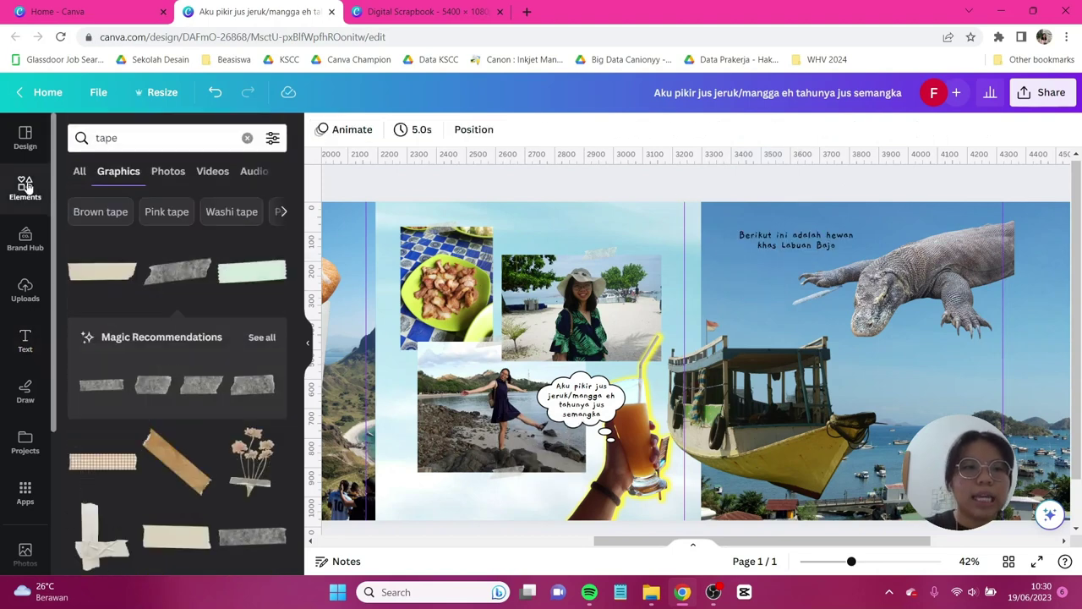
left_click(162, 138)
type("alphabet")
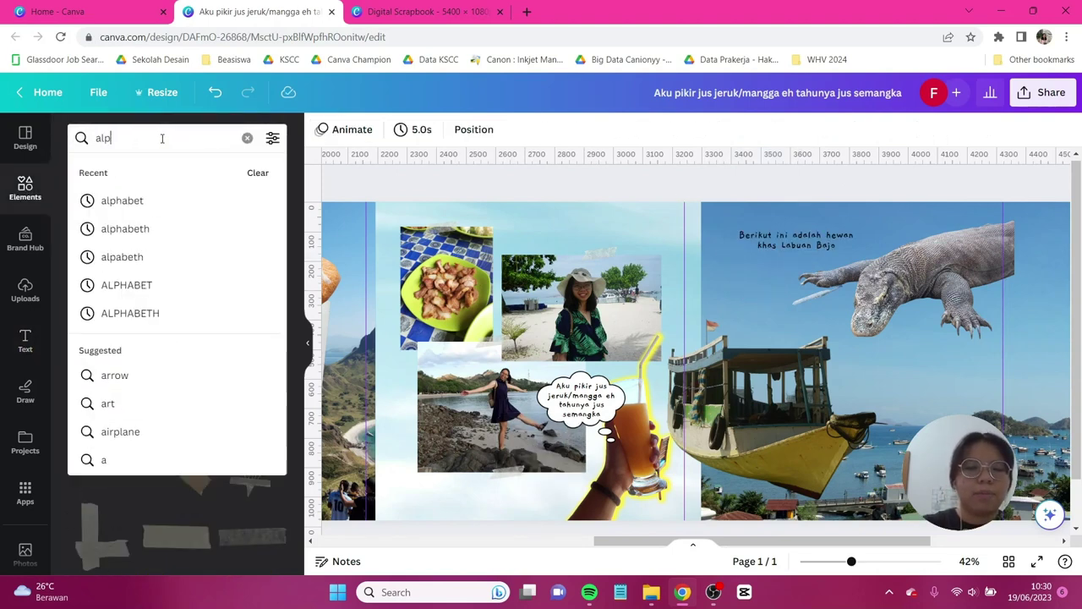
key("Return")
scroll(203, 355, "down", 1)
scroll(205, 353, "down", 4)
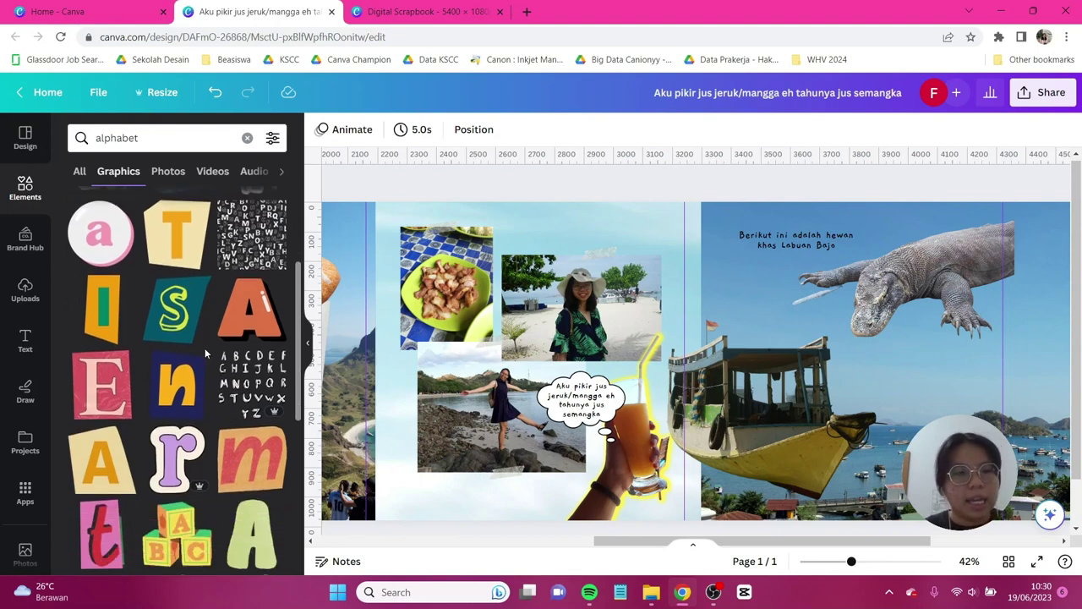
scroll(205, 353, "down", 2)
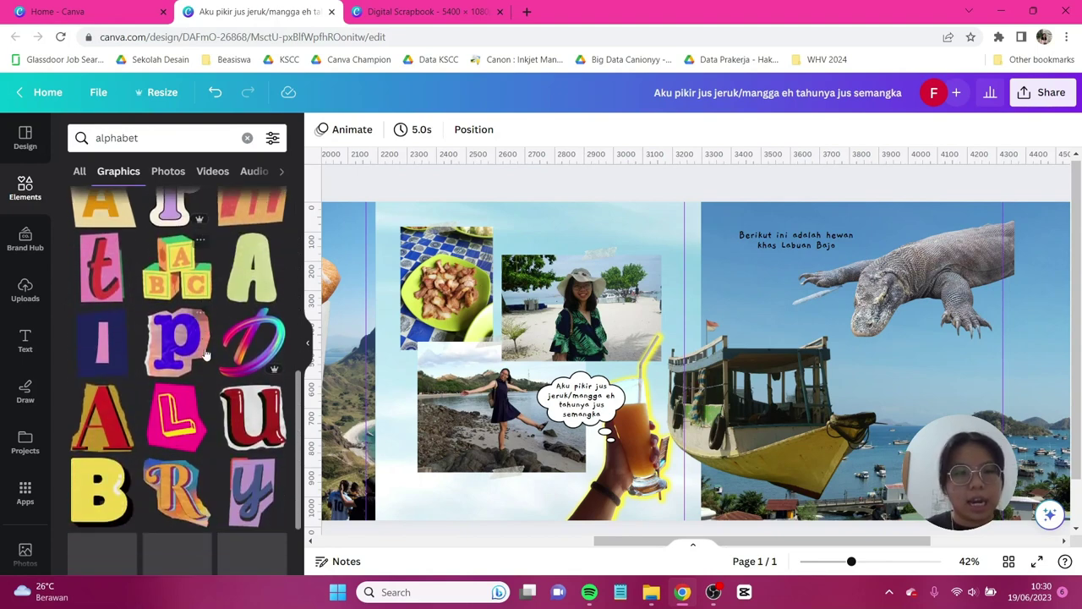
scroll(200, 332, "down", 3)
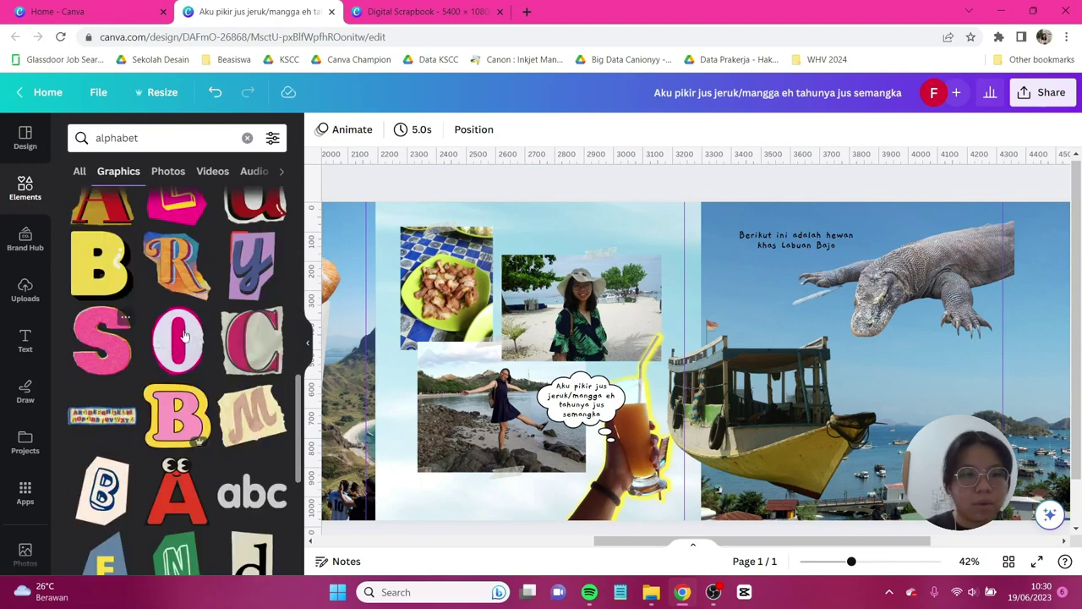
Open the collection that the Vibrant Scanned Cutout Letter O belongs to and limit it to graphics.
left_click(201, 317)
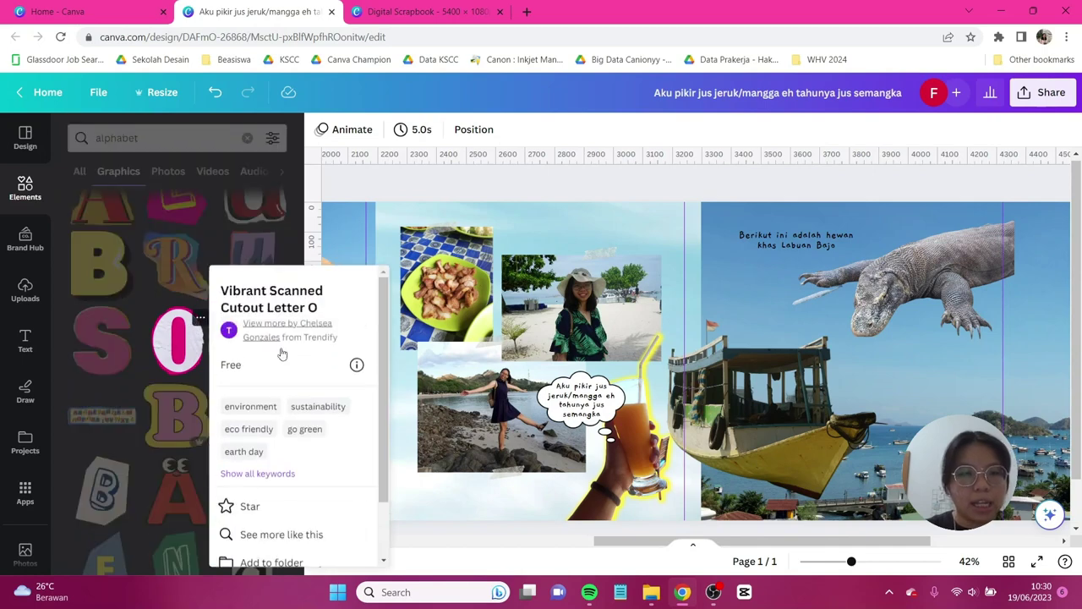
scroll(300, 473, "down", 3)
left_click(275, 548)
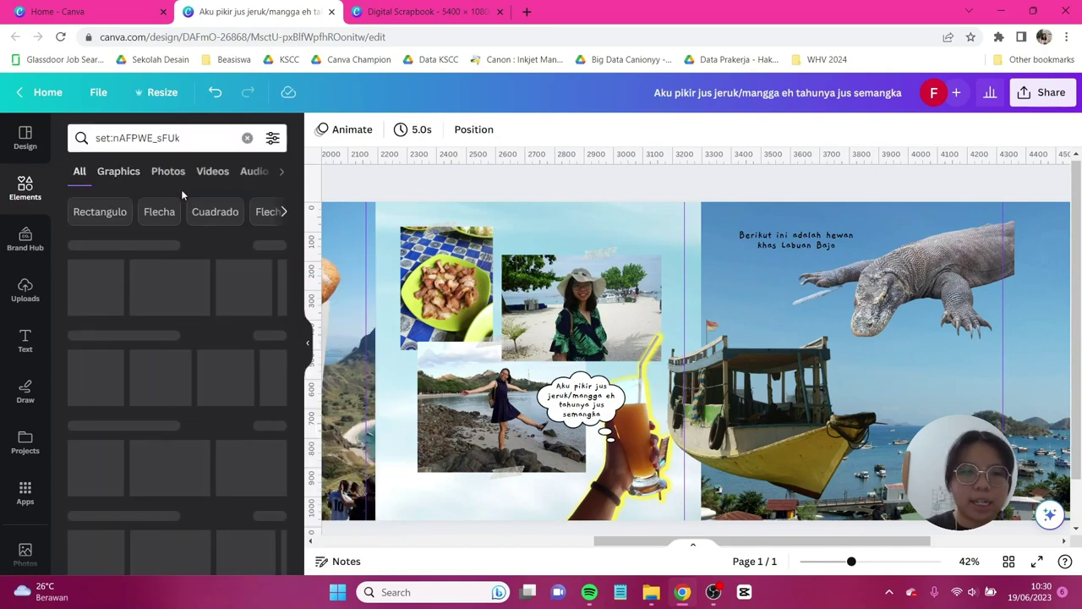
left_click(123, 181)
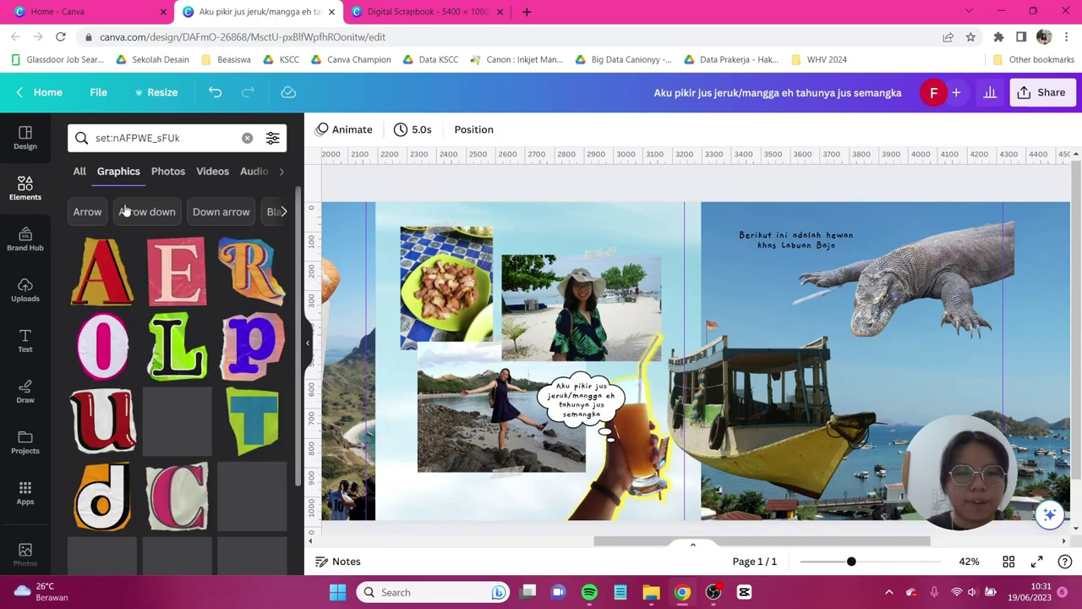
Insert the orange cutout letter K from the collection and place it small above the boat at the start of the fourth slide.
scroll(177, 363, "down", 3)
left_click(101, 363)
left_click_drag(453, 443, 749, 318)
Insert the pink O-shaped cutout on grey paper from the same collection.
scroll(178, 363, "down", 4)
left_click(252, 276)
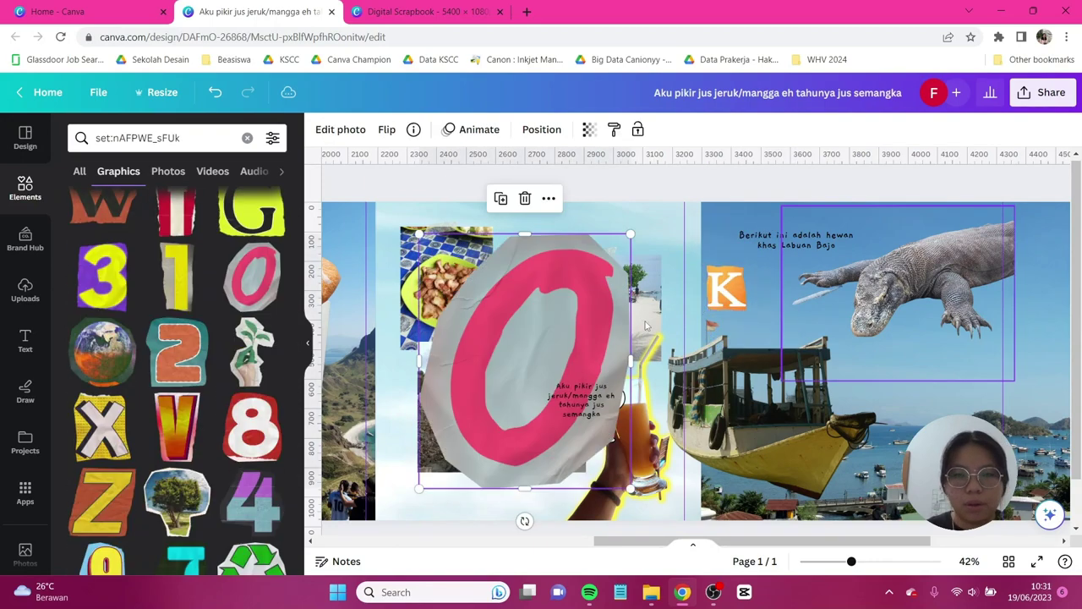